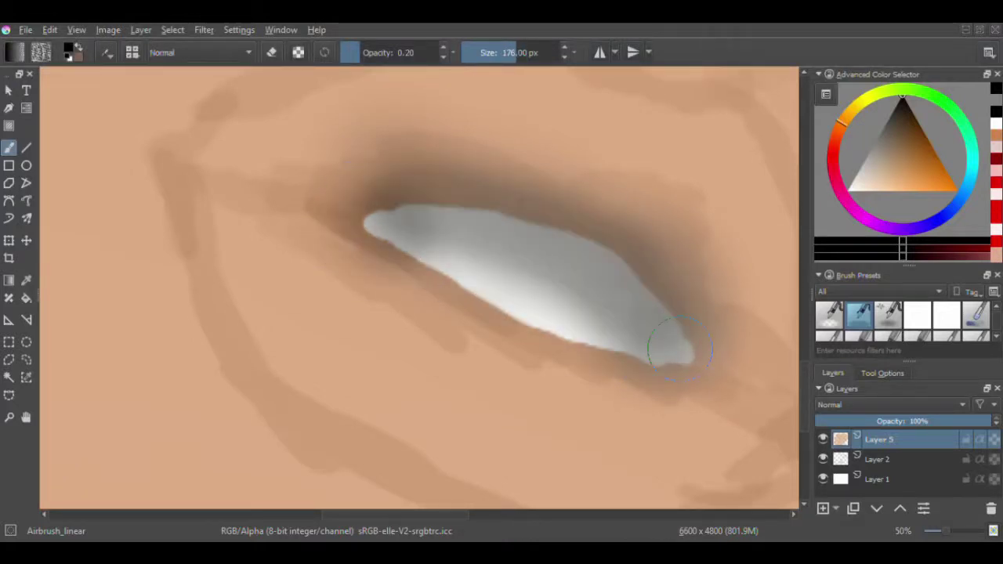
- Paint off-white and grey tones across the teeth, then smudge the highlight into them
key("slash")
left_click(671, 351, "ctrl")
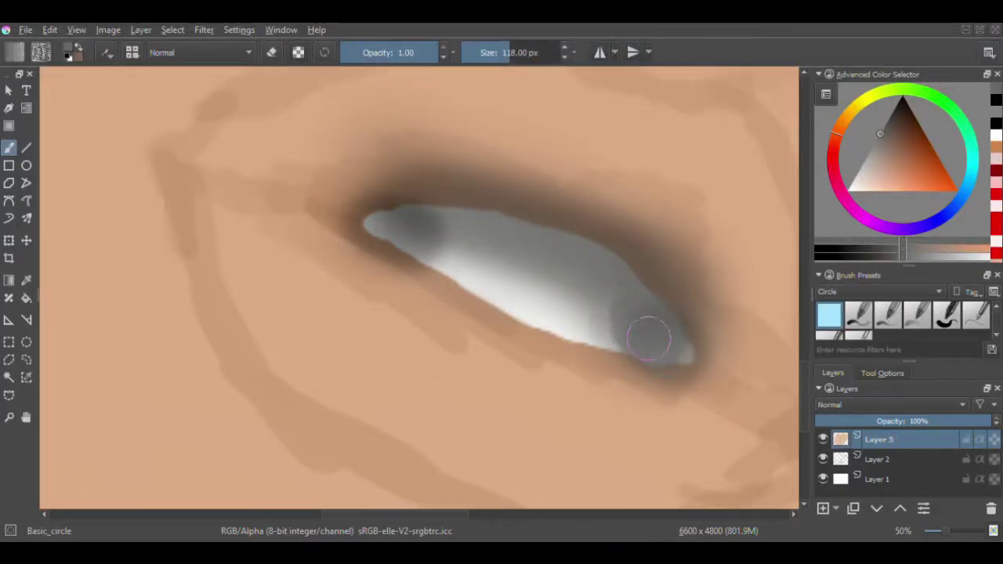
mouse_move(650, 336)
left_mouse_down()
mouse_move(569, 325)
mouse_move(600, 271)
left_mouse_up()
left_click(620, 336, "ctrl")
left_click(538, 282, "ctrl")
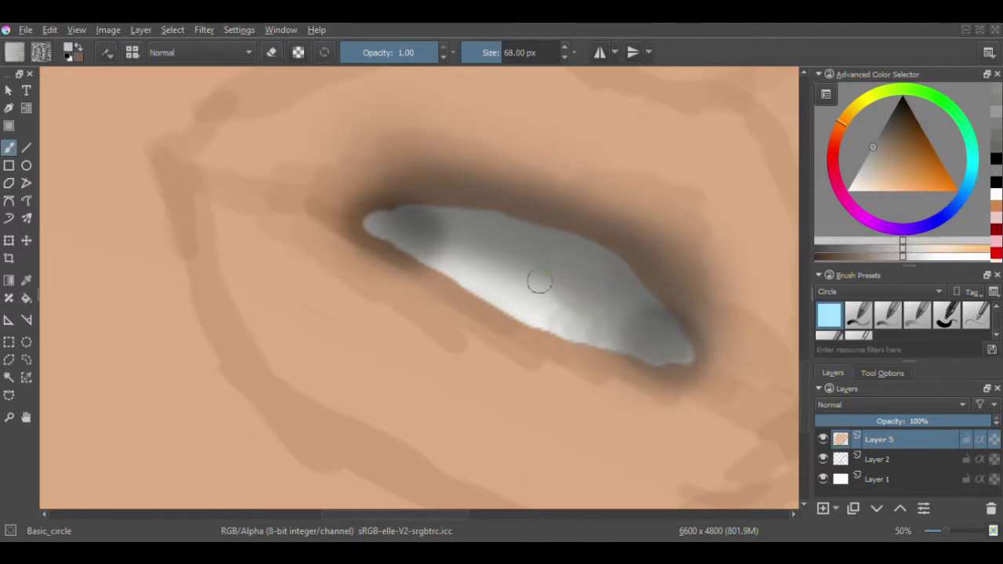
mouse_move(538, 282)
left_mouse_down()
mouse_move(536, 241)
mouse_move(543, 292)
mouse_move(492, 280)
mouse_move(422, 234)
mouse_move(458, 234)
mouse_move(525, 291)
mouse_move(450, 271)
left_mouse_up()
left_click(454, 230, "ctrl")
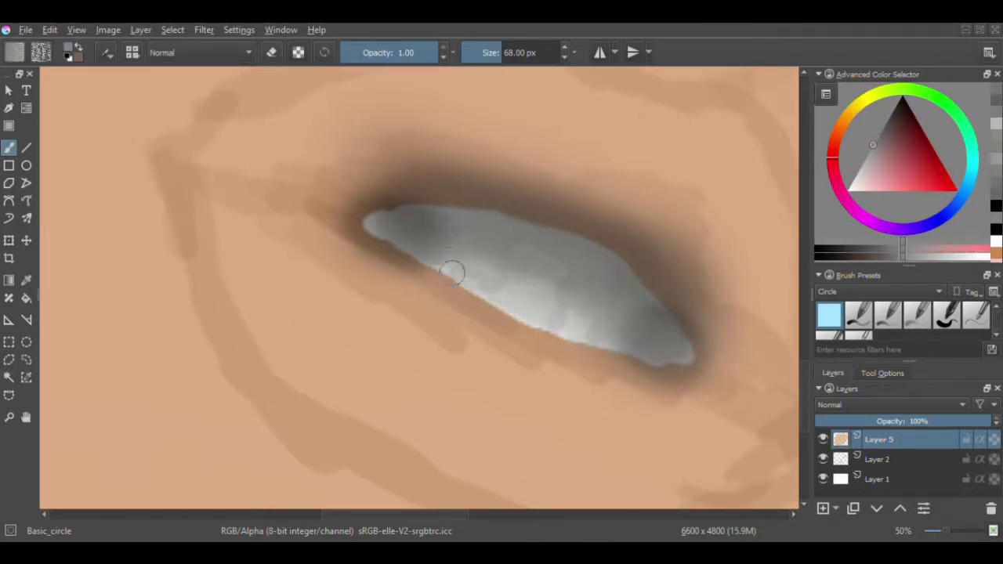
left_click(939, 292)
left_click(915, 325)
mouse_move(649, 337)
left_mouse_down()
mouse_move(471, 250)
mouse_move(452, 276)
left_mouse_up()
- Draw thin dark lines dividing the teeth and add white highlights on them
key("d")
key("slash")
key("x")
mouse_move(561, 265)
left_mouse_down()
mouse_move(549, 312)
mouse_move(609, 318)
left_mouse_up()
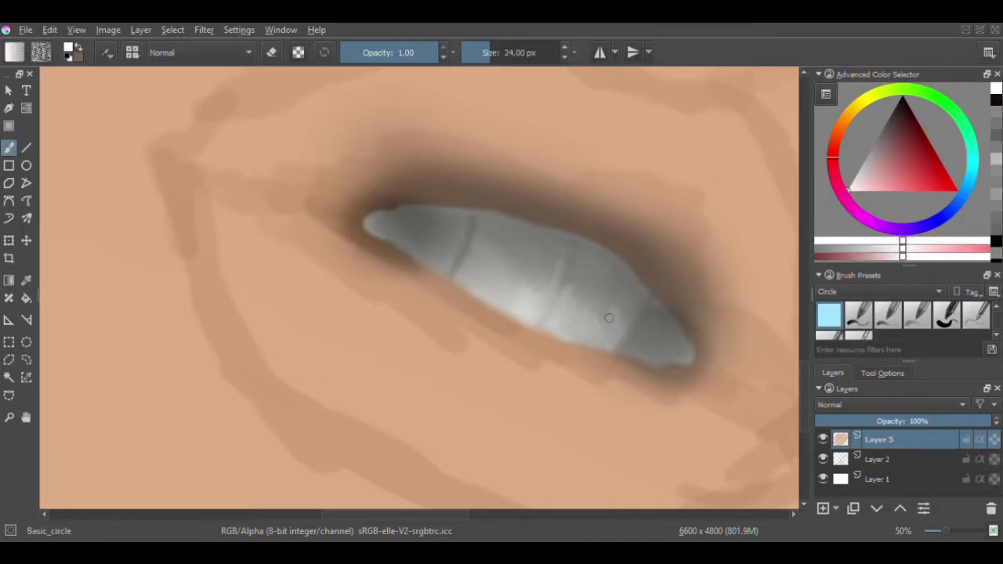
left_click_drag(479, 247, 468, 286)
left_click_drag(623, 315, 595, 349)
left_click_drag(451, 235, 478, 275)
left_click_drag(662, 343, 635, 362)
- Add short dark tooth separations along the bottom of the teeth
left_click(540, 262, "ctrl")
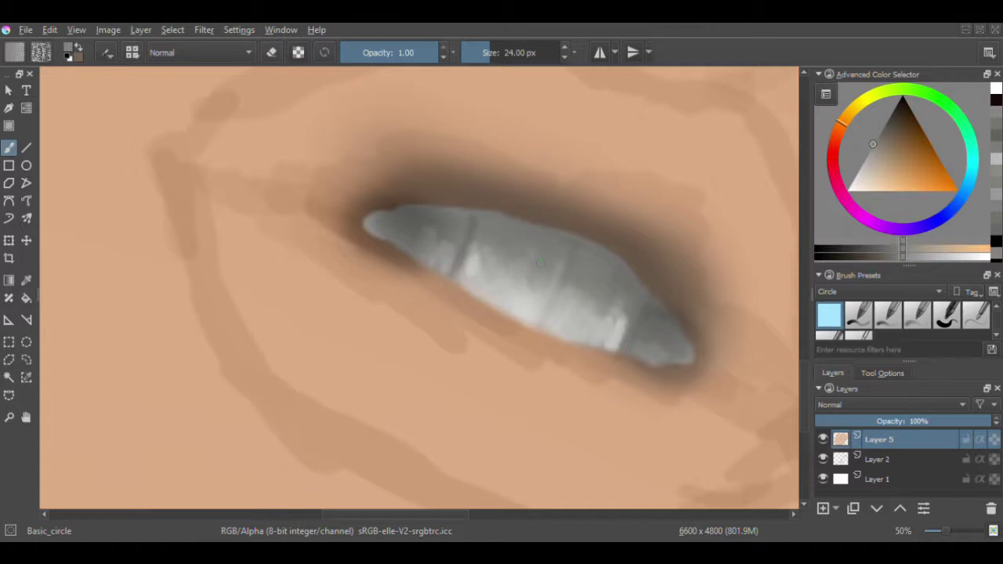
left_click_drag(615, 307, 597, 345)
left_click_drag(589, 320, 583, 335)
mouse_move(541, 290)
left_mouse_down()
mouse_move(531, 314)
mouse_move(509, 304)
left_mouse_up()
- Sample tooth colours and shift the paint hue toward yellow-orange
left_click(562, 276, "ctrl")
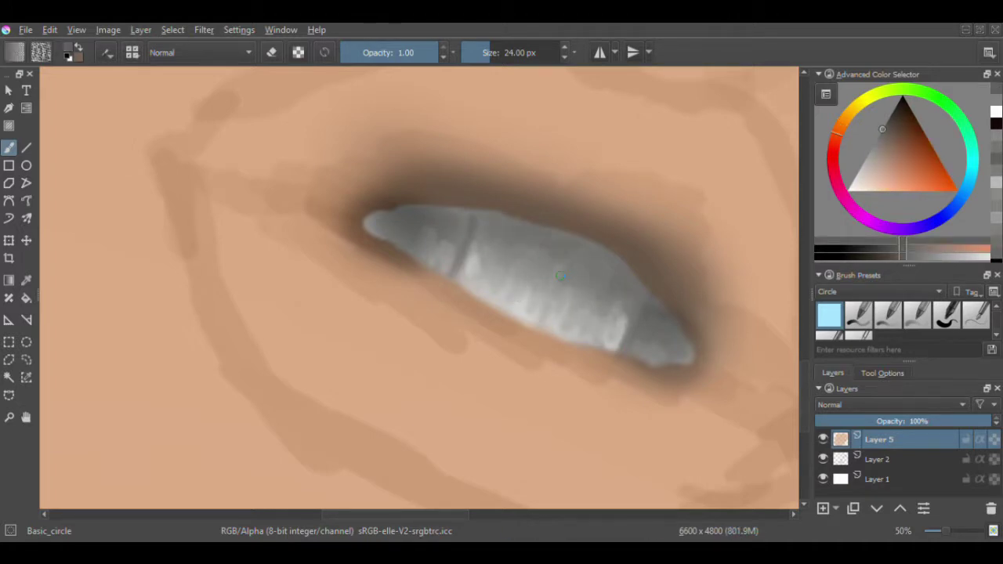
left_click(867, 98)
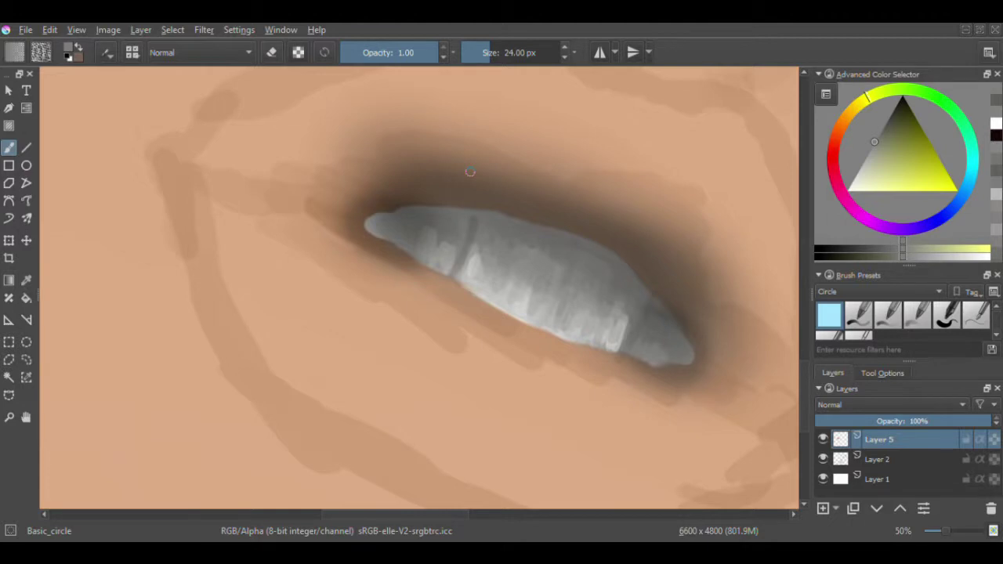
left_click(638, 279, "ctrl")
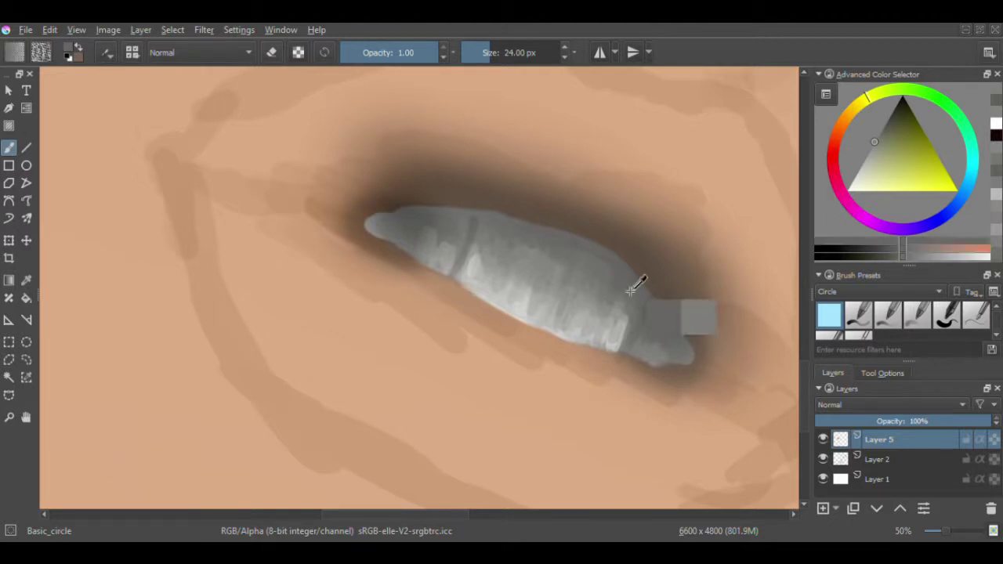
left_click(528, 280, "ctrl")
left_click(530, 282, "ctrl")
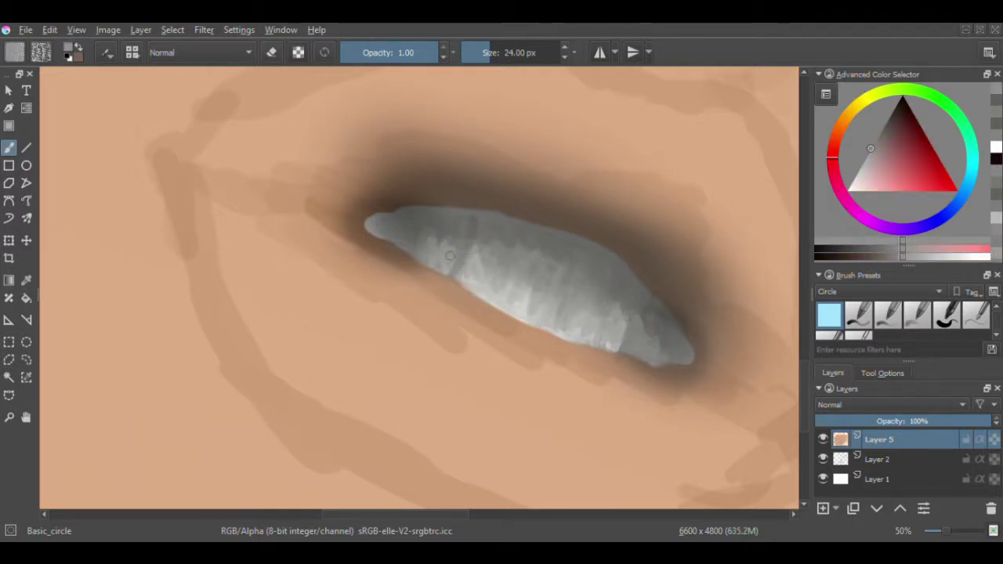
left_click(470, 228, "ctrl")
left_click(464, 258, "ctrl")
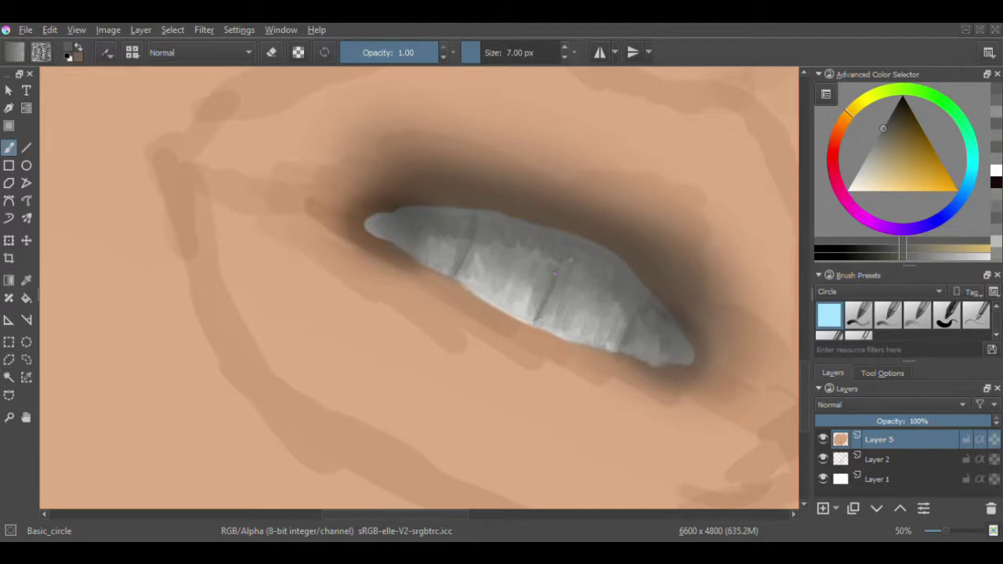
- Smooth the teeth shading with a smaller soft smudge brush
left_click(939, 291)
left_click(851, 331)
left_click(918, 313)
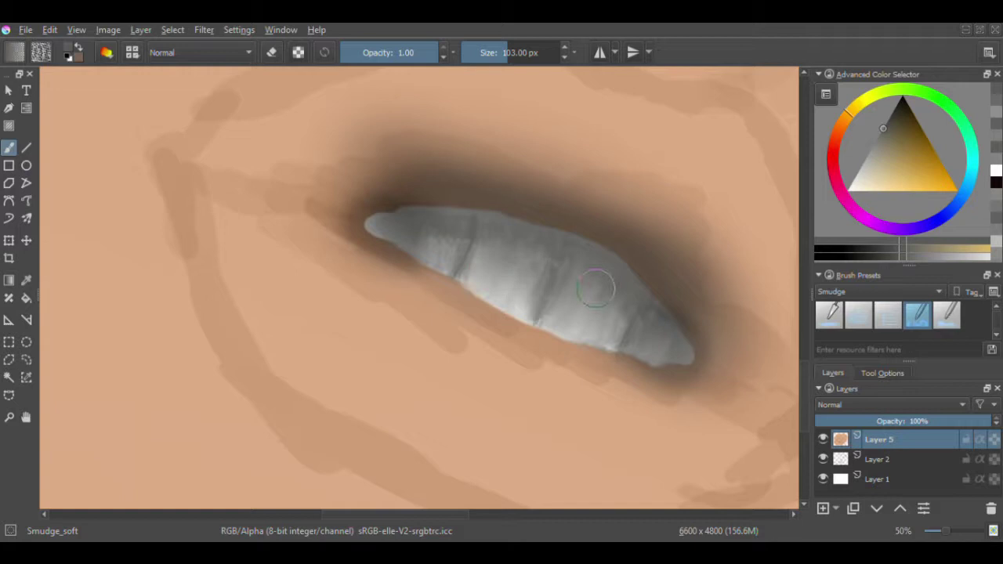
key("bracketleft")
key("bracketleft")
key("bracketleft")
key("bracketleft")
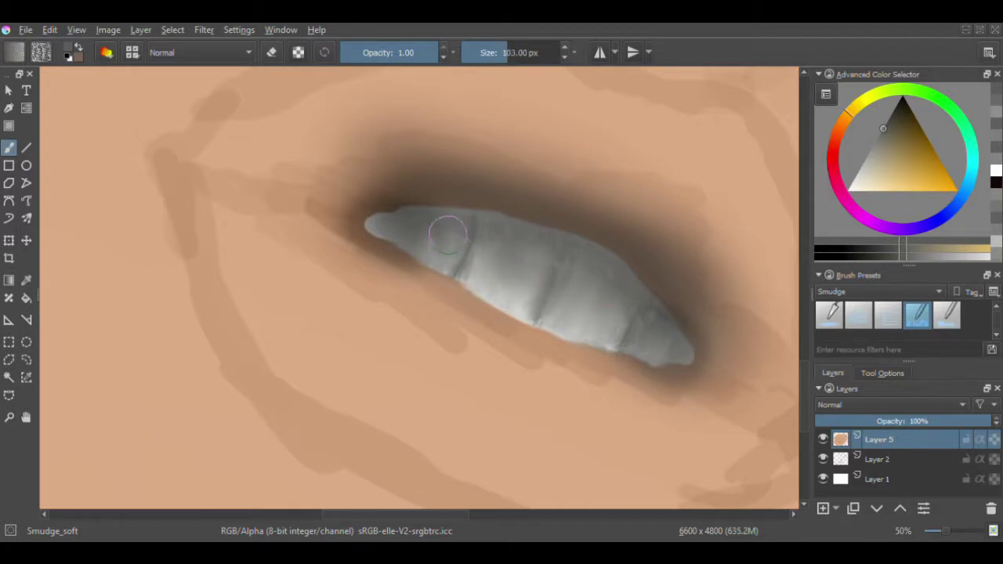
key("bracketleft")
key("bracketleft")
key("bracketleft")
key("bracketleft")
mouse_move(511, 249)
left_mouse_down()
mouse_move(601, 291)
mouse_move(663, 347)
left_mouse_up()
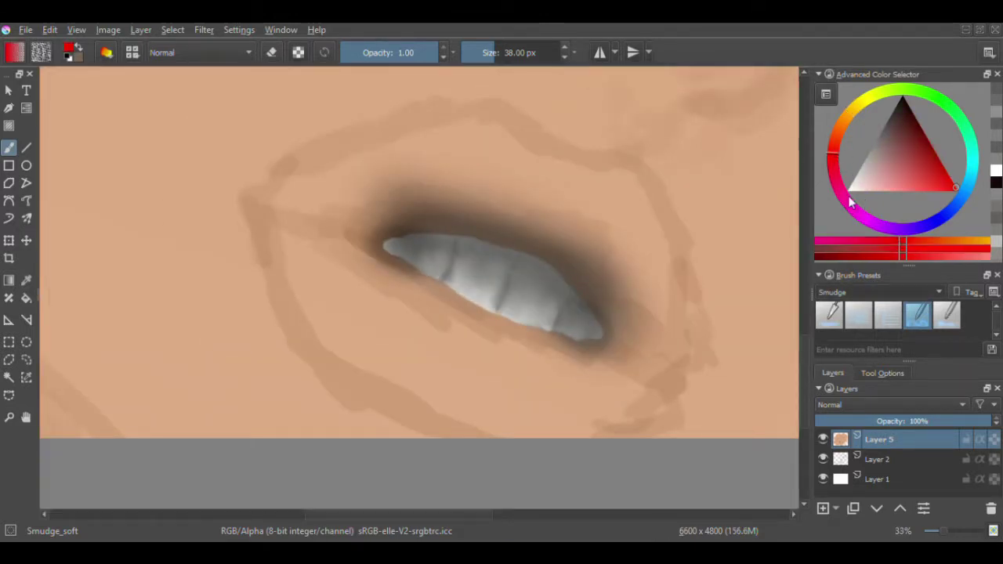
- Pick red from the popup palette and paint red strokes along the lips
mouse_move(618, 317)
left_mouse_down()
mouse_move(523, 242)
mouse_move(450, 210)
left_mouse_up()
right_click(451, 210)
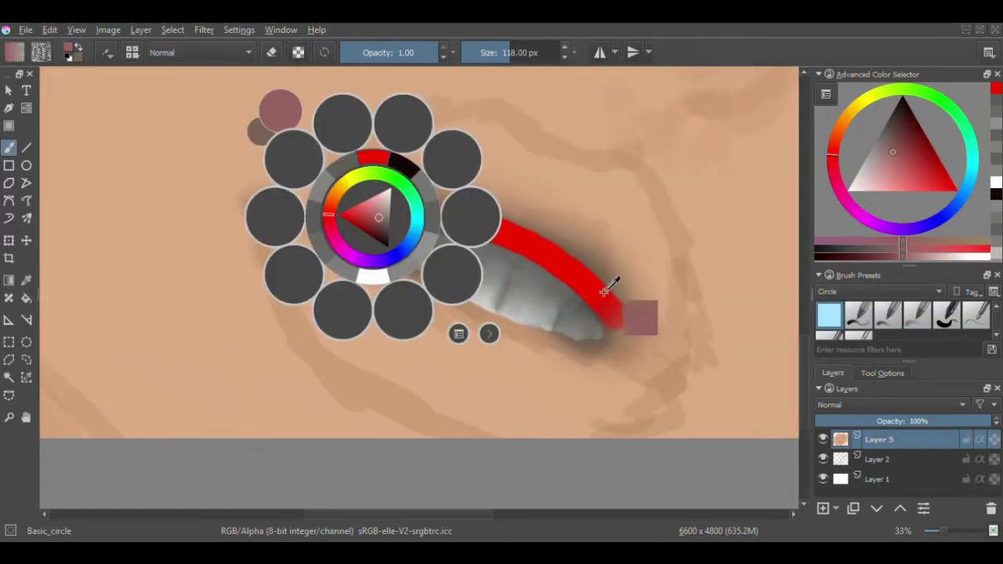
left_click(612, 284)
mouse_move(578, 285)
left_mouse_down()
mouse_move(525, 242)
mouse_move(368, 210)
left_mouse_up()
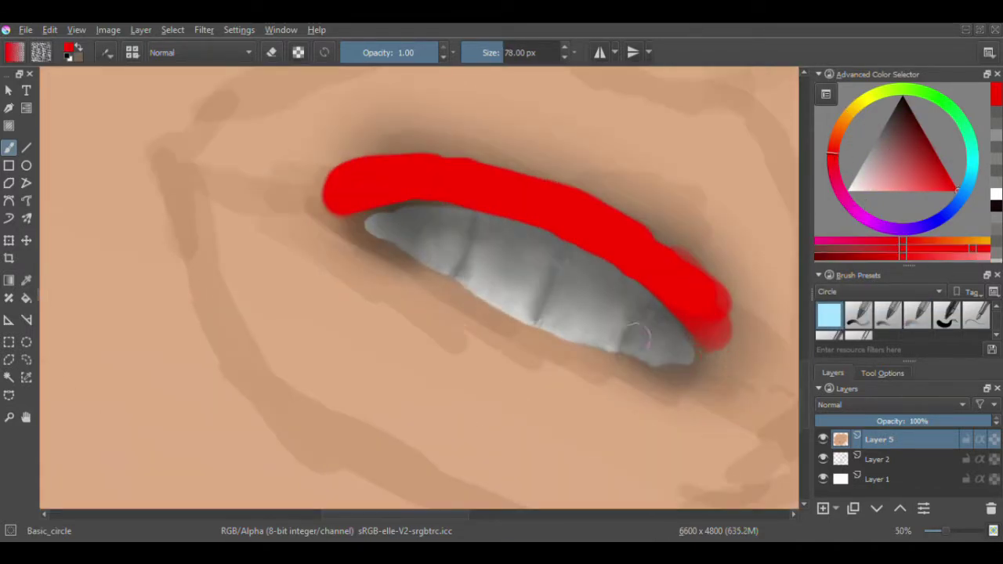
mouse_move(717, 367)
left_mouse_down()
mouse_move(322, 227)
mouse_move(453, 189)
left_mouse_up()
key("minus")
key("minus")
mouse_move(638, 325)
left_mouse_down()
mouse_move(581, 195)
mouse_move(596, 220)
mouse_move(518, 179)
mouse_move(328, 191)
left_mouse_up()
- Outline the whole mouth in red and fill the lips solid red
key("ctrl+z")
mouse_move(294, 224)
left_mouse_down()
mouse_move(482, 153)
mouse_move(571, 399)
left_mouse_up()
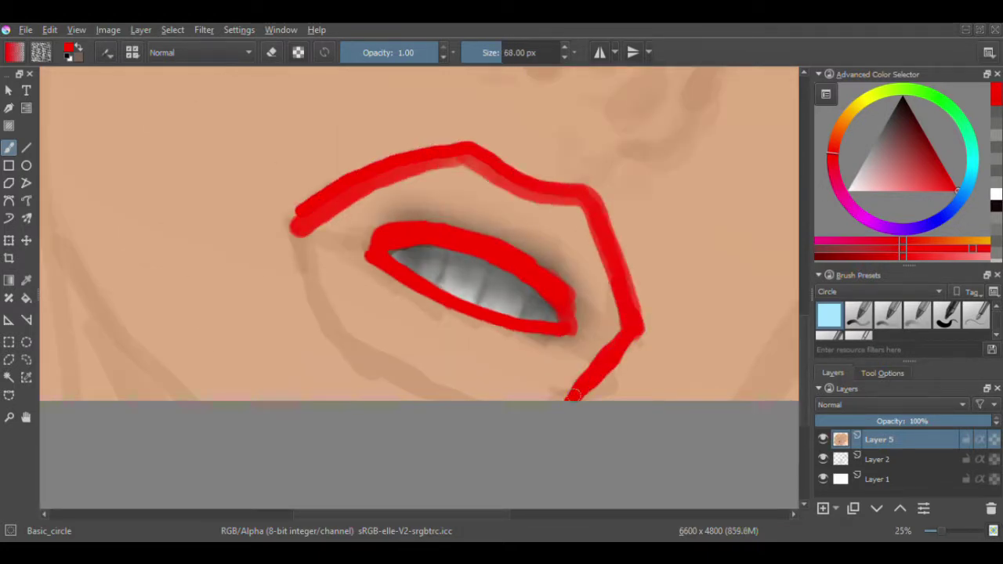
left_click_drag(292, 215, 518, 398)
mouse_move(591, 317)
left_mouse_down()
mouse_move(538, 231)
mouse_move(365, 327)
mouse_move(575, 351)
mouse_move(470, 171)
left_mouse_up()
- Shade the lips' right side and top darker red and blend it around the teeth
key("bracketleft")
key("bracketleft")
key("bracketleft")
key("bracketleft")
key("k")
mouse_move(627, 321)
left_mouse_down()
mouse_move(387, 186)
mouse_move(298, 223)
left_mouse_up()
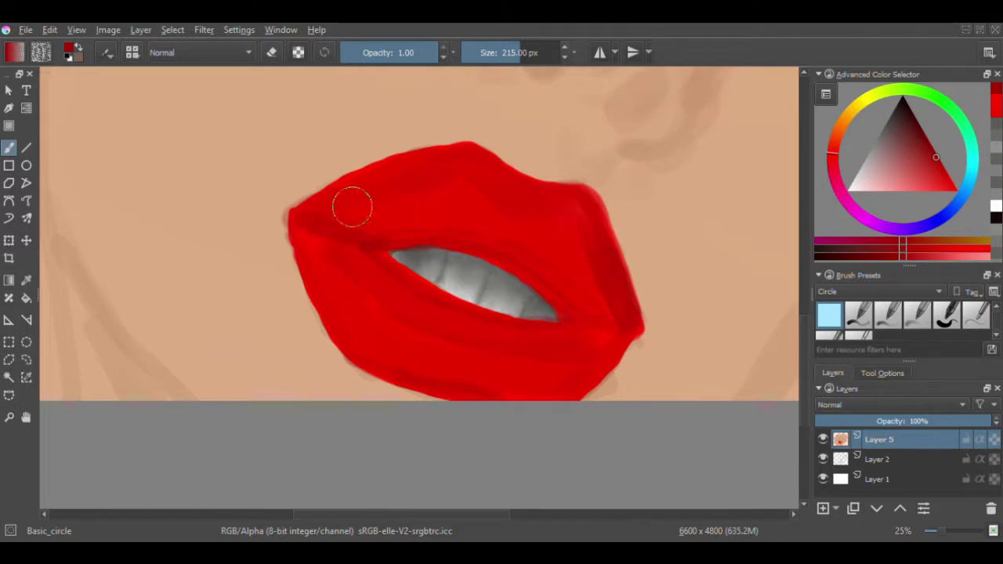
key("slash")
key("bracketright")
key("bracketright")
key("bracketright")
key("bracketright")
key("bracketright")
key("plus")
key("plus")
key("bracketleft")
key("bracketleft")
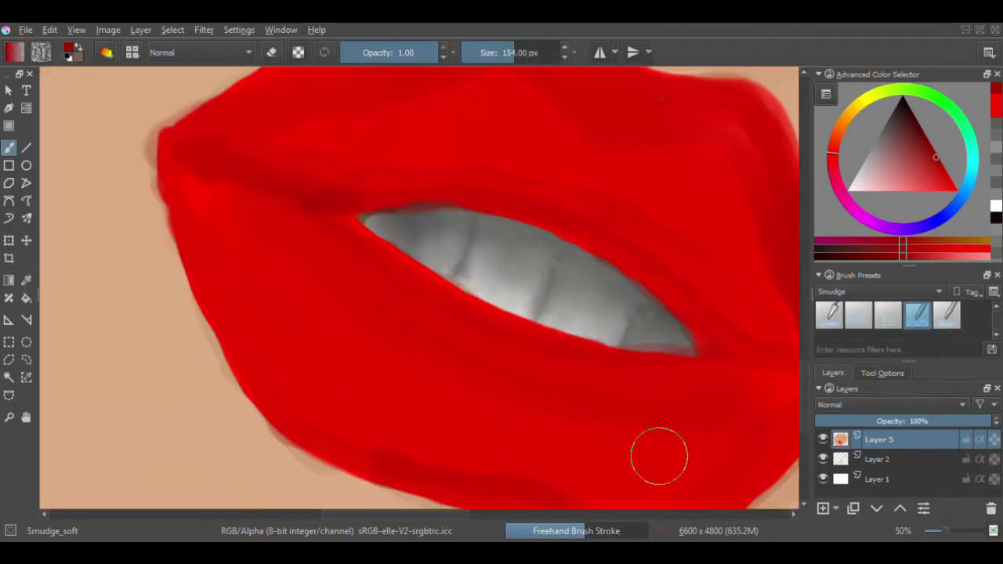
mouse_move(568, 404)
left_mouse_down()
mouse_move(659, 360)
mouse_move(462, 304)
left_mouse_up()
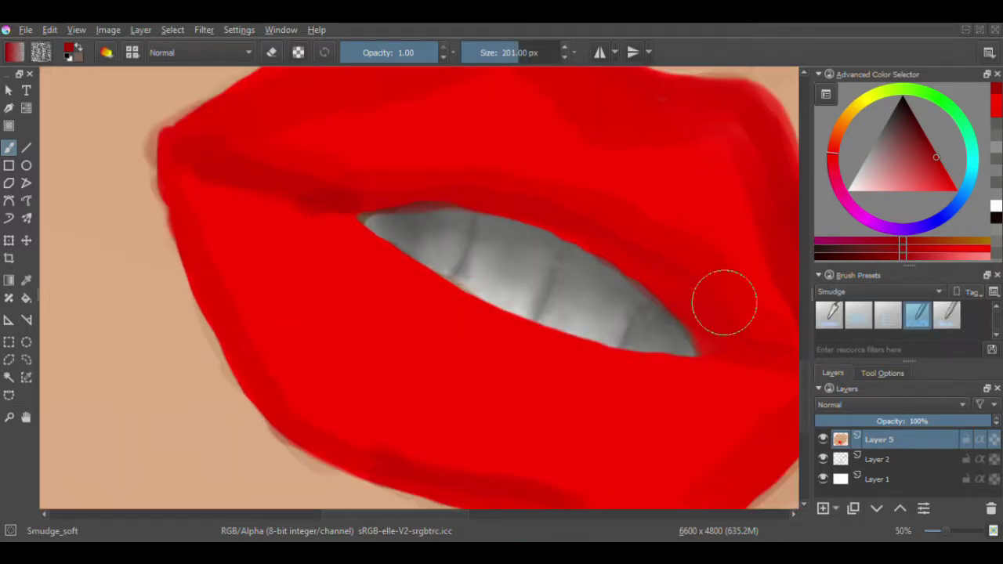
- Fill the notch at the upper lip's right corner
key("bracketleft")
key("bracketright")
key("bracketright")
key("bracketright")
key("minus")
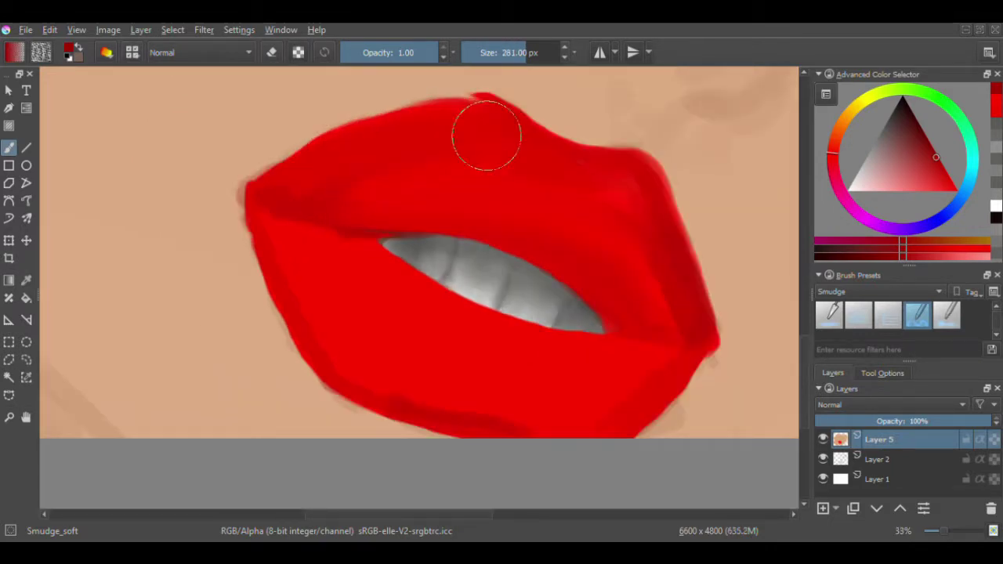
mouse_move(616, 183)
left_mouse_down()
mouse_move(620, 308)
mouse_move(672, 308)
mouse_move(669, 320)
mouse_move(660, 282)
mouse_move(668, 310)
mouse_move(679, 309)
mouse_move(638, 243)
mouse_move(514, 154)
mouse_move(381, 185)
mouse_move(536, 210)
mouse_move(653, 273)
mouse_move(396, 229)
mouse_move(269, 221)
left_mouse_up()
key("bracketleft")
key("bracketleft")
key("bracketleft")
key("bracketright")
key("bracketright")
- Paint darker red shading along the lower lip
scroll(878, 292, "up", 3)
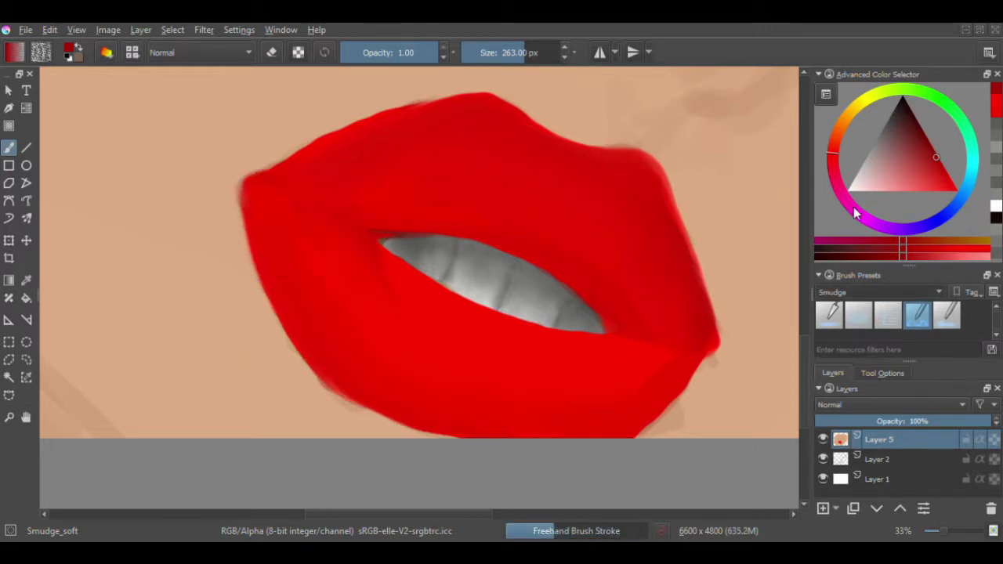
key("bracketleft")
key("bracketleft")
key("bracketleft")
key("bracketleft")
key("slash")
mouse_move(599, 360)
left_mouse_down()
mouse_move(425, 290)
mouse_move(266, 188)
left_mouse_up()
key("bracketleft")
key("bracketleft")
key("bracketright")
key("bracketright")
key("bracketright")
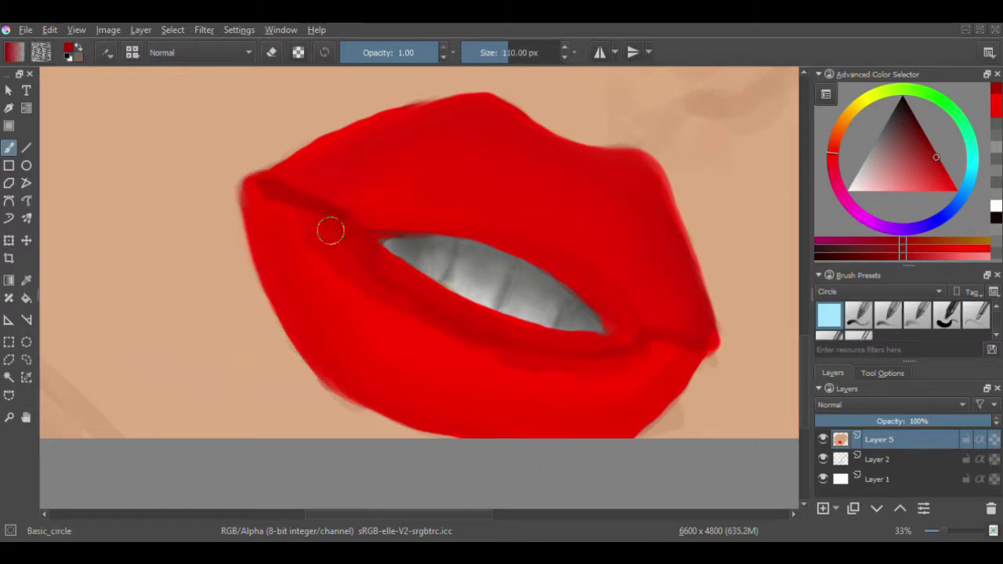
- Blend the lower lip shading with the soft smudge brush
key("slash")
key("bracketleft")
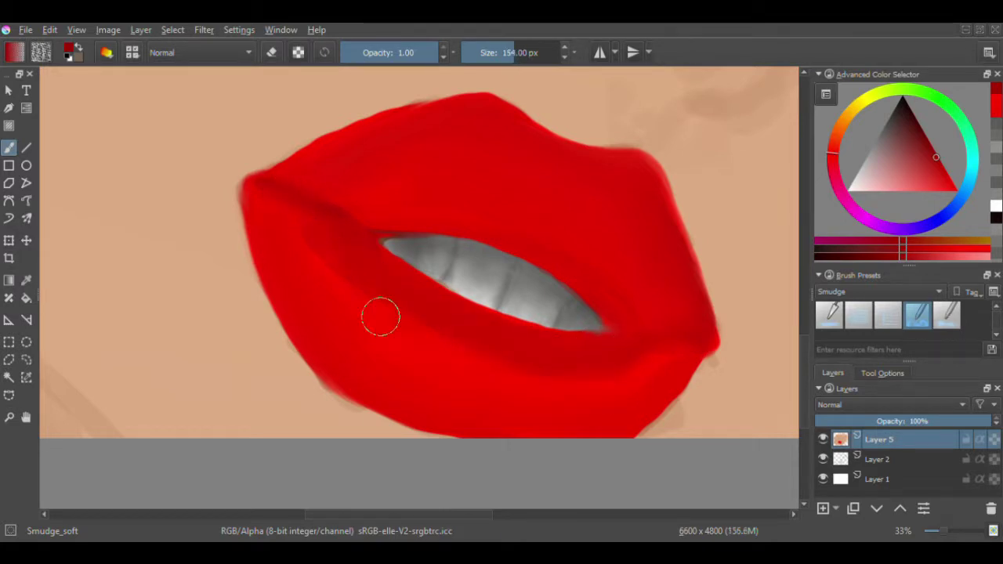
key("bracketright")
key("bracketright")
key("bracketright")
key("bracketleft")
key("bracketleft")
key("bracketleft")
key("bracketleft")
key("bracketleft")
key("slash")
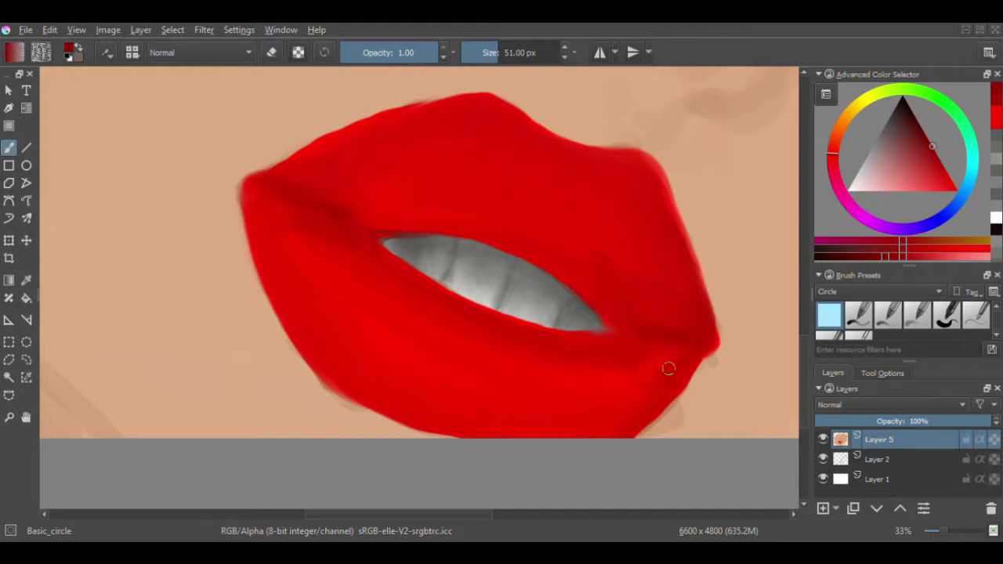
key("slash")
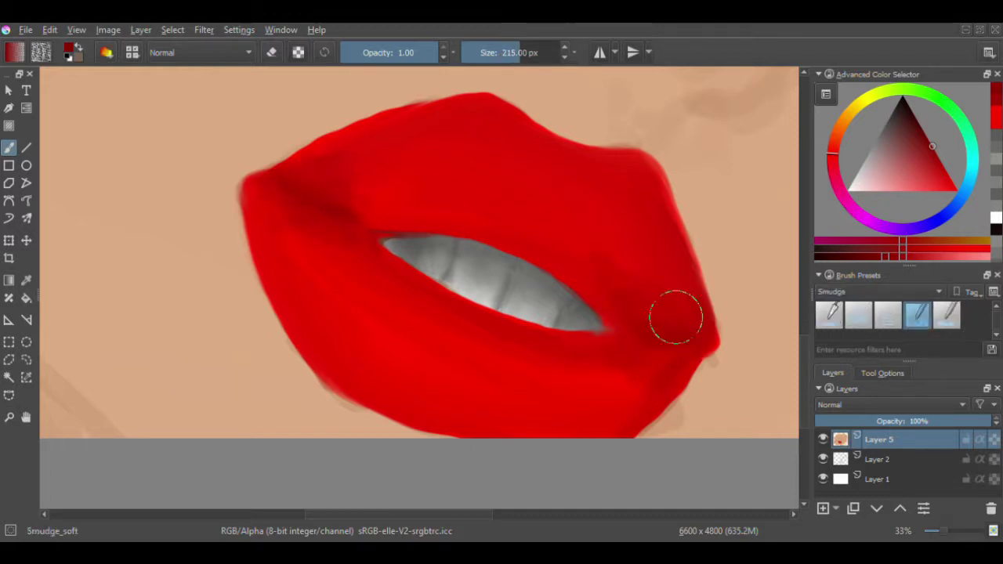
key("bracketright")
key("bracketright")
key("bracketright")
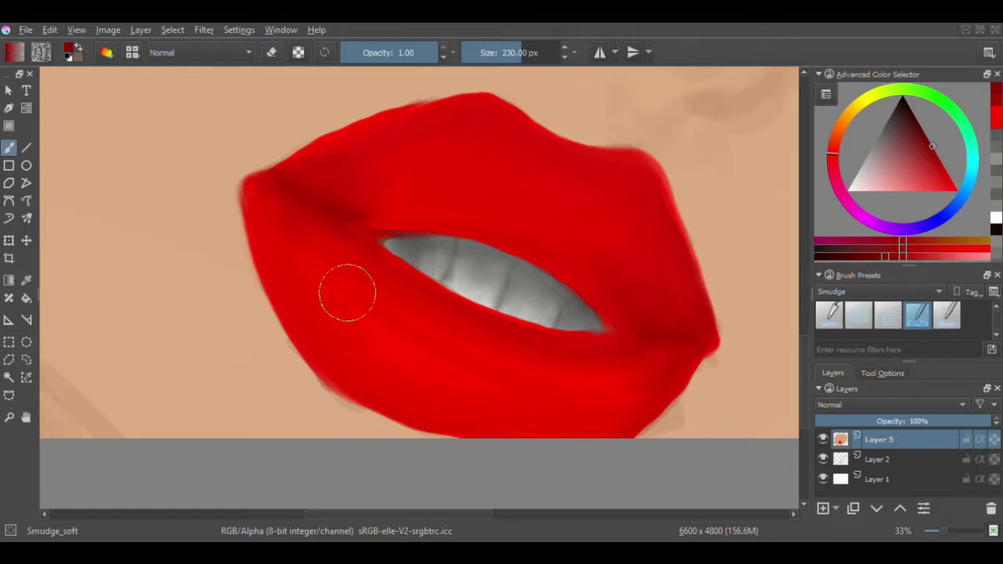
key("bracketleft")
key("bracketleft")
- Check the lips zoomed out and sample the skin tone as paint colour
key("bracketright")
key("bracketright")
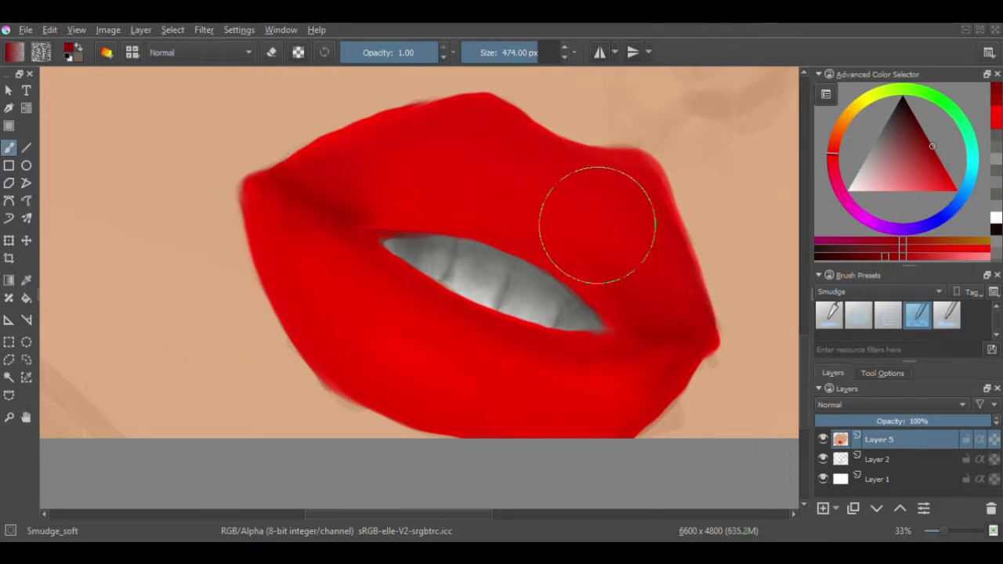
key("minus")
key("equal")
key("bracketleft")
left_click(219, 213, "ctrl")
key("slash")
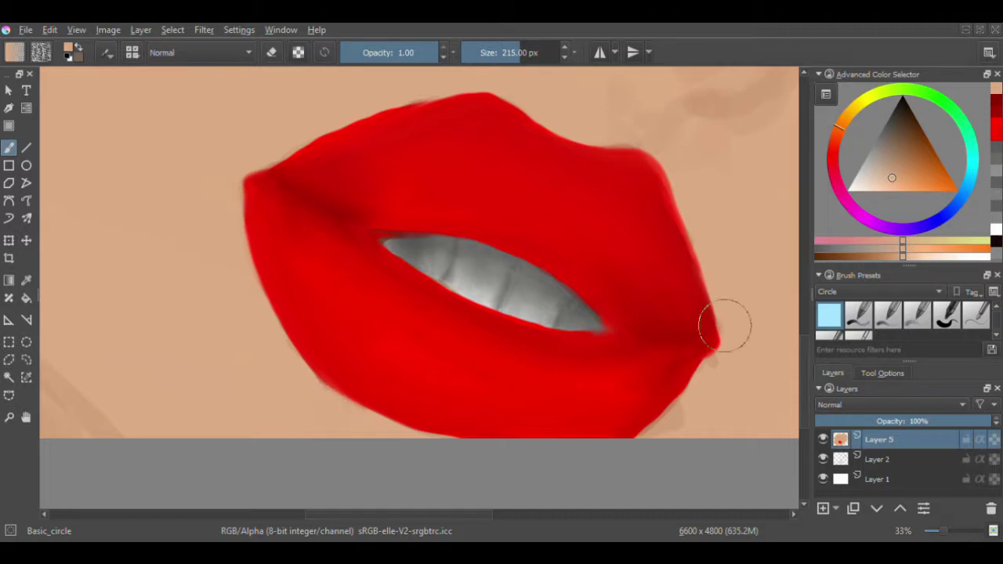
- Smooth the protruding lower-right lip corner with skin tone
mouse_move(725, 325)
left_mouse_down()
mouse_move(666, 428)
mouse_move(690, 416)
left_mouse_up()
key("bracketleft")
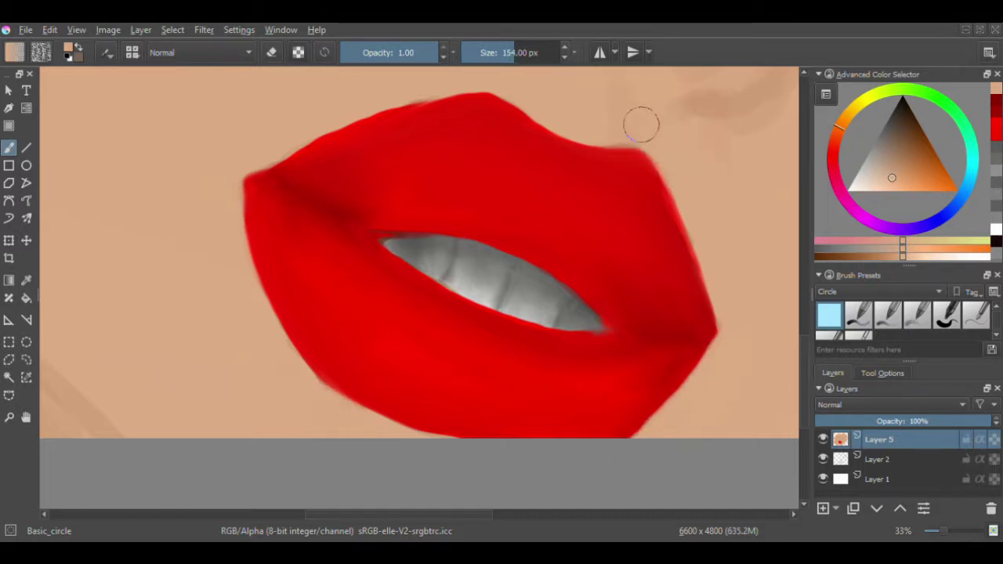
key("x")
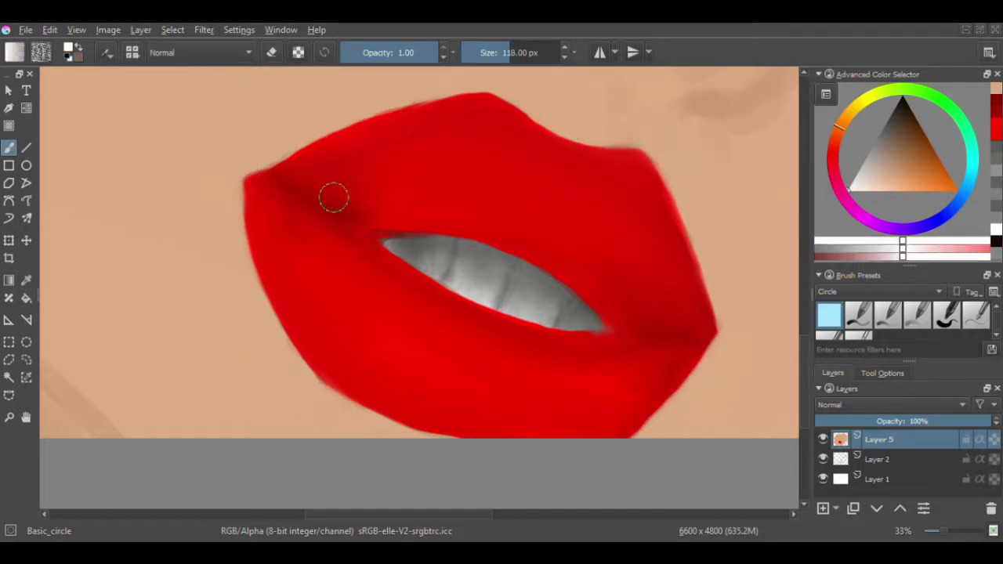
- Paint darker red shading along the upper lip
left_click(441, 195, "ctrl")
mouse_move(442, 195)
left_mouse_down()
mouse_move(471, 213)
mouse_move(392, 196)
left_mouse_up()
key("bracketleft")
key("bracketright")
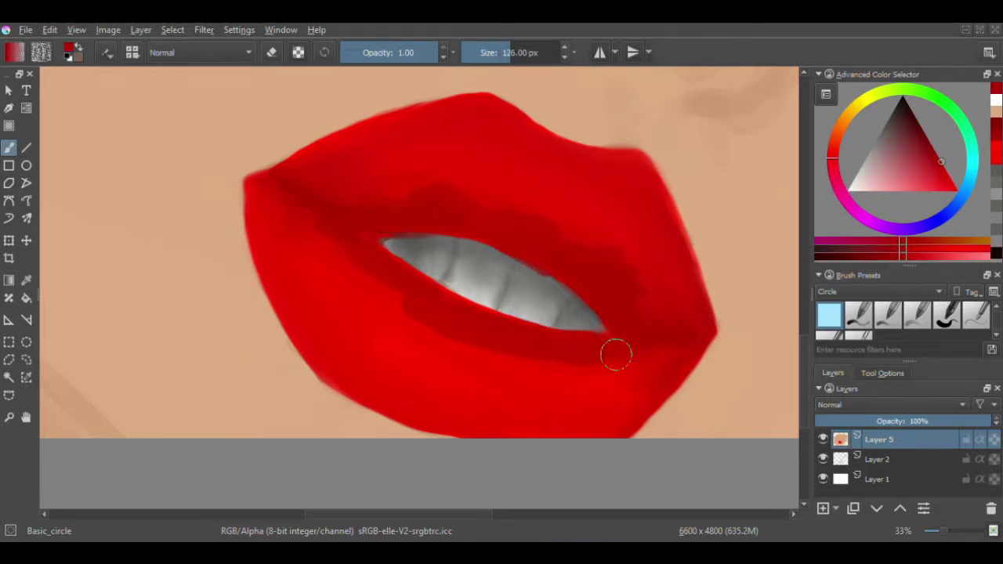
key("bracketleft")
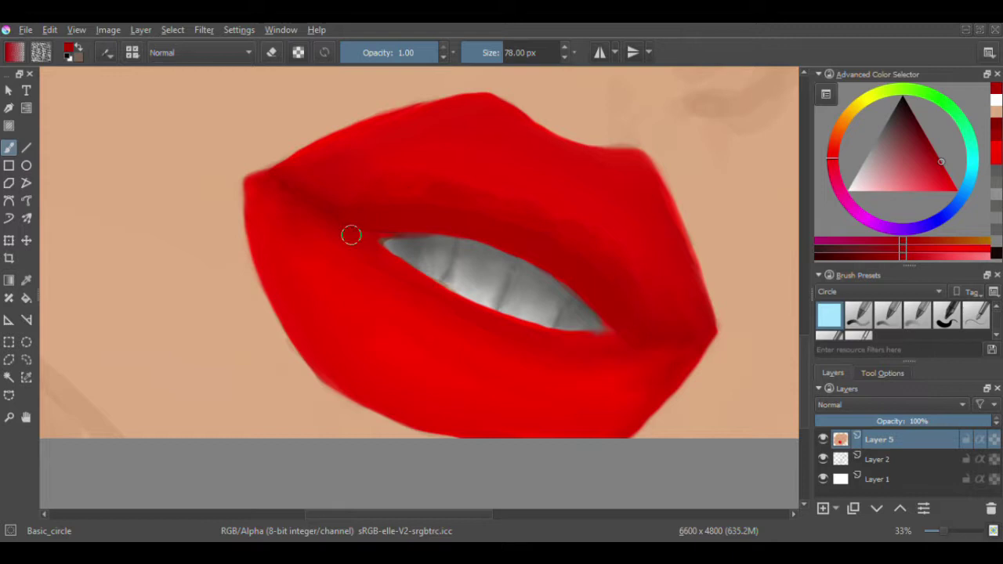
key("bracketright")
key("bracketright")
key("bracketright")
key("bracketleft")
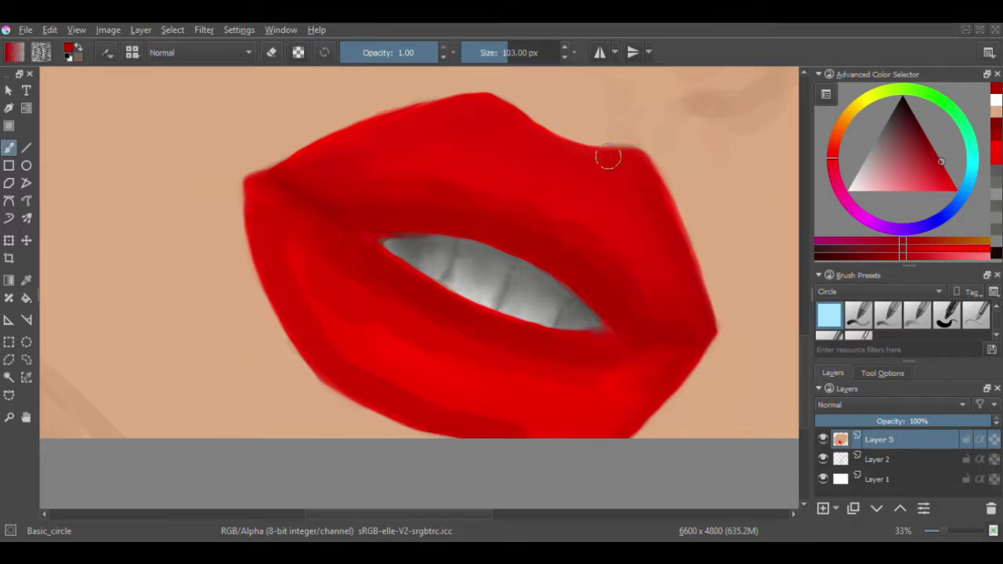
- Blend with the Smudge_soft preset and zoom out to check the whole face
left_click(877, 292)
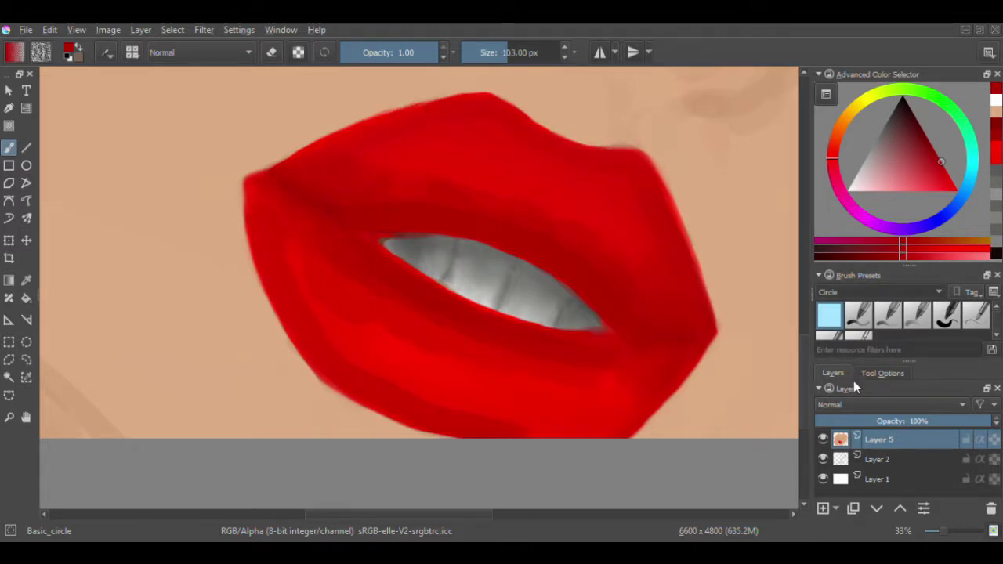
left_click(917, 313)
key("bracketleft")
key("bracketright")
key("bracketright")
key("bracketleft")
key("bracketleft")
key("bracketleft")
key("bracketleft")
key("bracketleft")
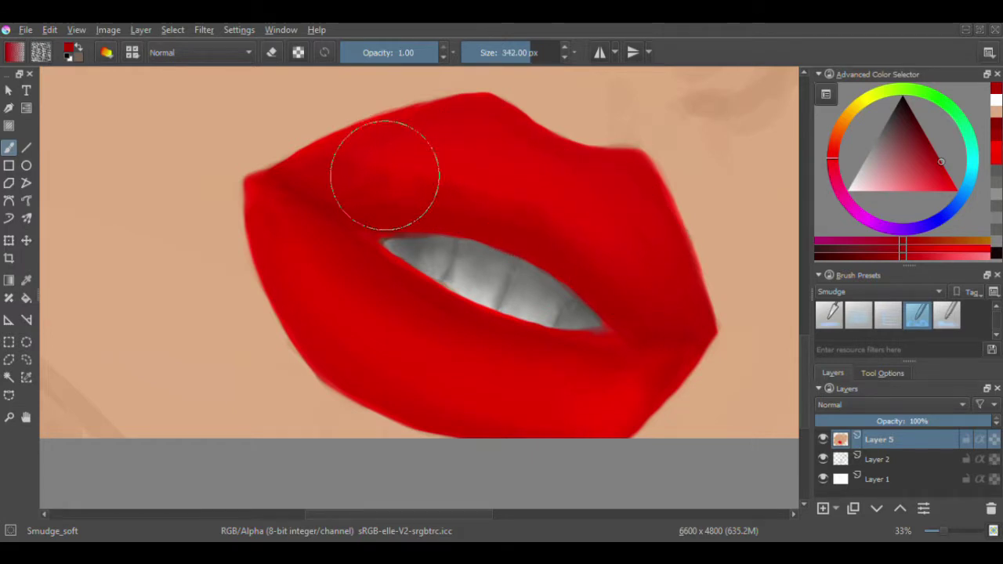
key("minus")
key("minus")
key("minus")
key("minus")
key("minus")
key("plus")
key("plus")
key("plus")
key("plus")
key("plus")
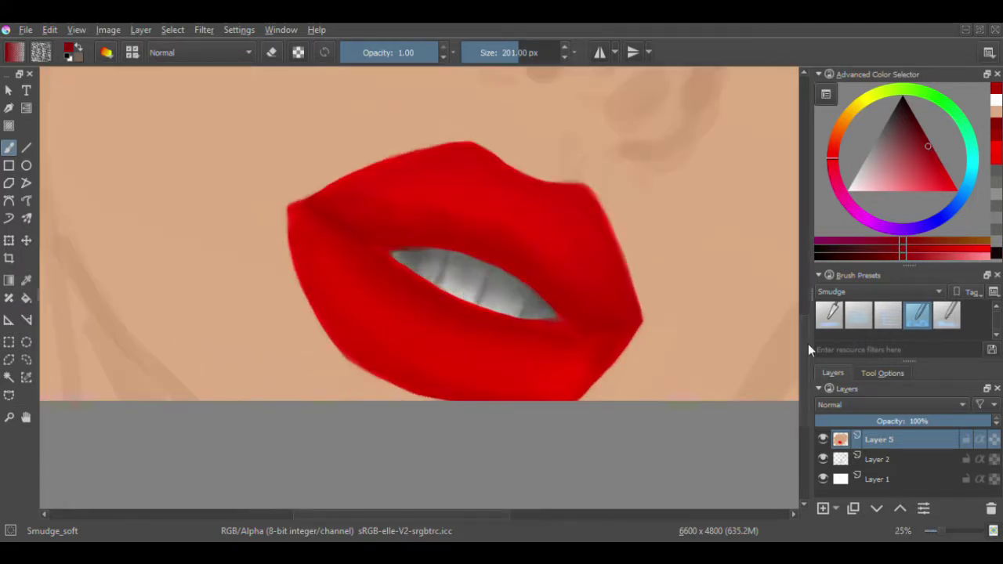
- Paint pinkish shading with Basic_circle along the cheek line and both sides of the nose
scroll(803, 329, "up", 5)
left_click(796, 307, "ctrl")
scroll(865, 296, "up", 1)
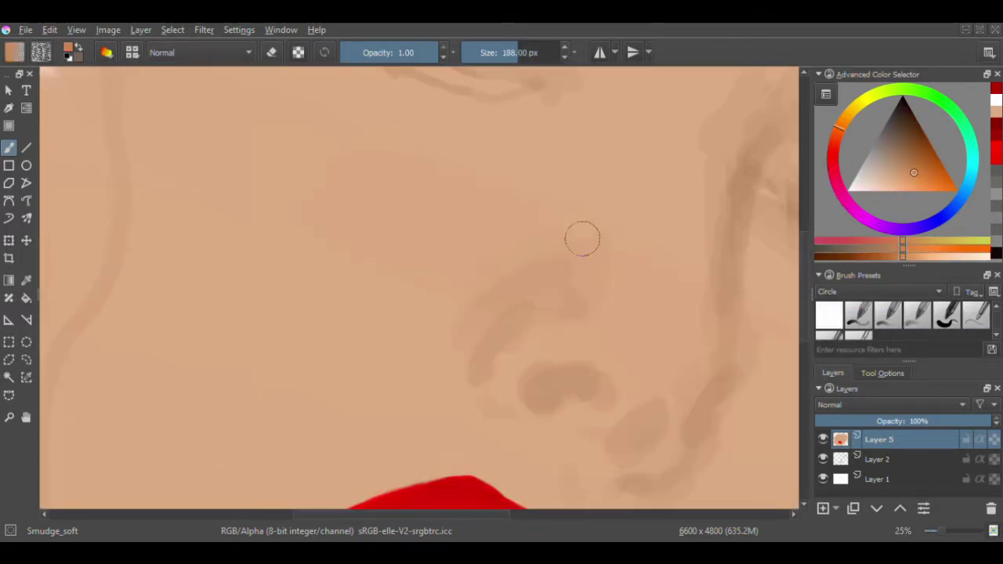
key("minus")
key("slash")
mouse_move(639, 149)
left_mouse_down()
mouse_move(607, 291)
mouse_move(605, 363)
mouse_move(537, 392)
left_mouse_up()
mouse_move(522, 291)
left_mouse_down()
mouse_move(453, 338)
mouse_move(447, 321)
left_mouse_up()
left_click_drag(514, 205, 495, 222)
left_click_drag(586, 161, 590, 317)
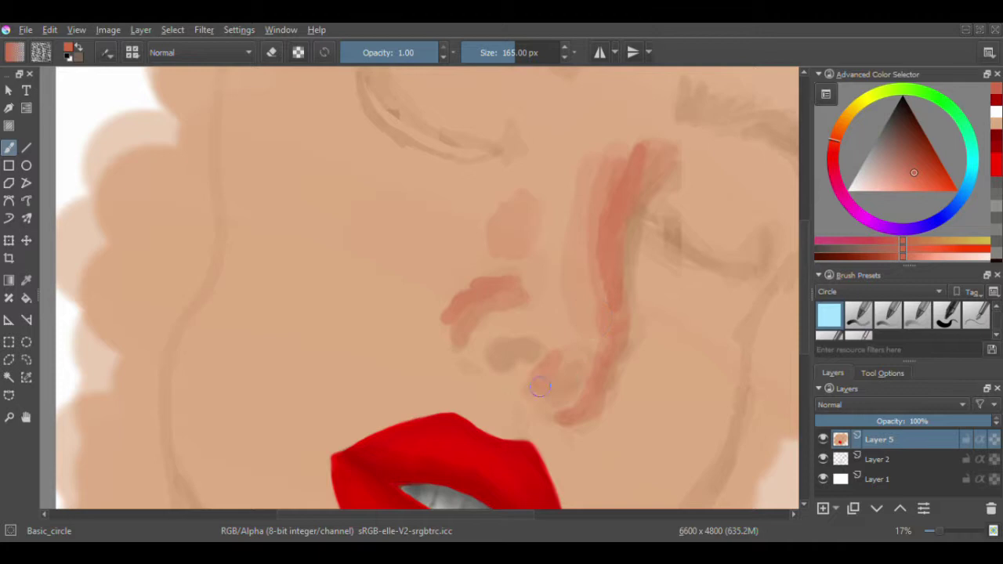
mouse_move(541, 387)
left_mouse_down()
mouse_move(511, 278)
mouse_move(475, 312)
mouse_move(527, 249)
mouse_move(477, 269)
mouse_move(470, 286)
mouse_move(493, 238)
mouse_move(466, 207)
mouse_move(513, 199)
mouse_move(481, 244)
mouse_move(504, 218)
left_mouse_up()
- Darken the line along the nose in red and sketch small nostril strokes
left_click(889, 173)
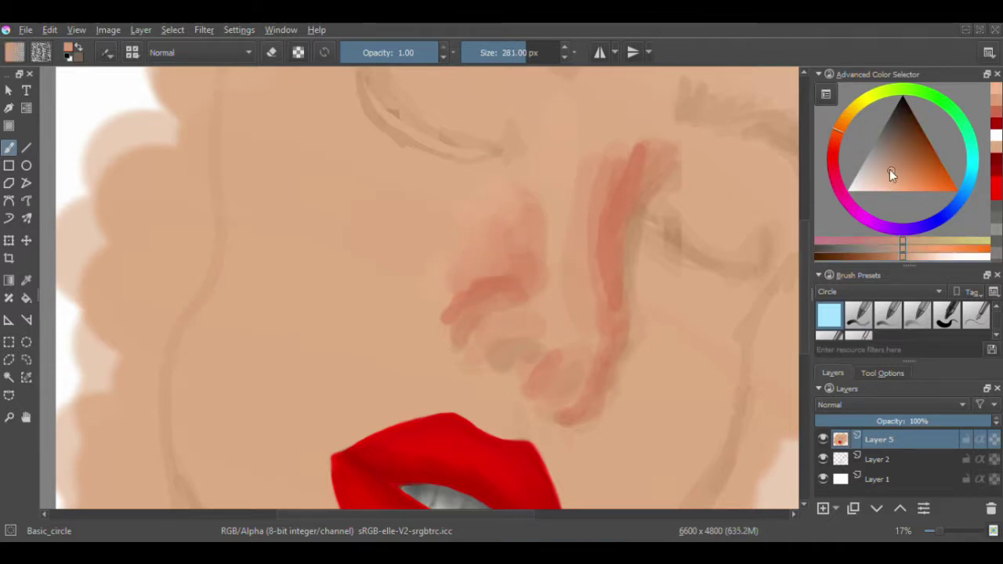
left_click(833, 145)
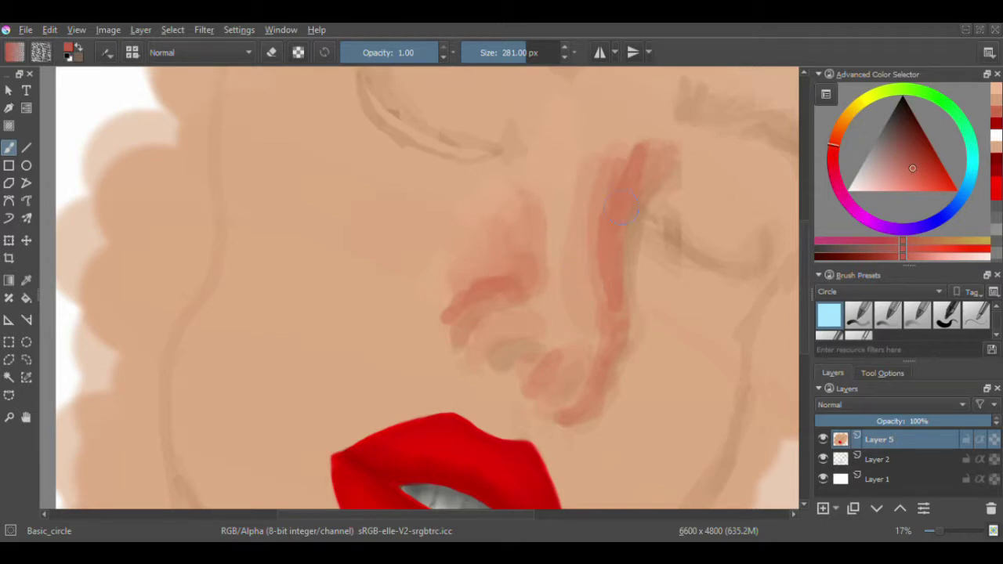
mouse_move(621, 207)
left_mouse_down()
mouse_move(605, 233)
mouse_move(618, 274)
mouse_move(576, 415)
left_mouse_up()
key("bracketleft")
key("bracketleft")
key("bracketleft")
key("bracketleft")
mouse_move(486, 282)
left_mouse_down()
mouse_move(432, 330)
mouse_move(439, 337)
left_mouse_up()
left_click_drag(531, 270, 508, 245)
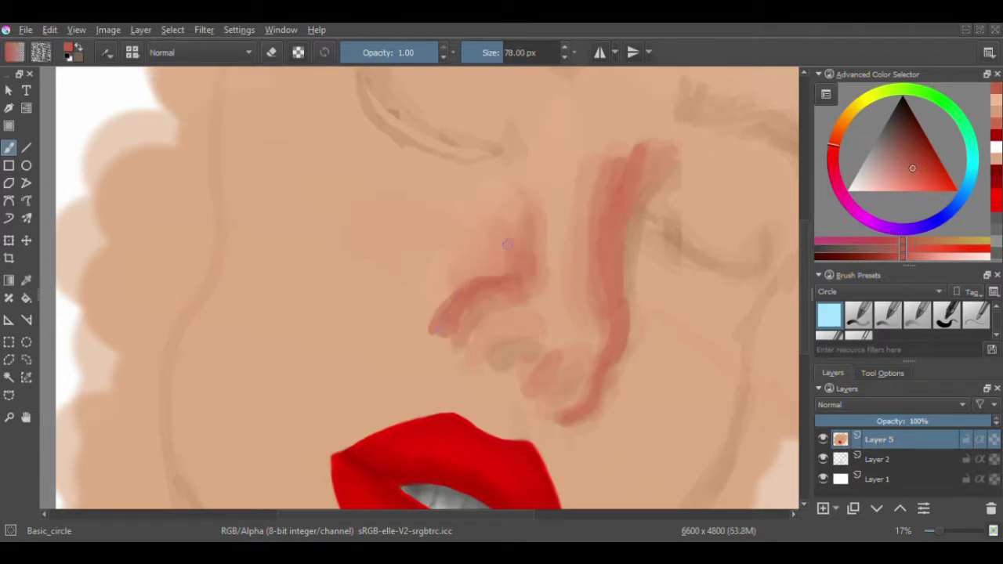
- Paint both nostrils dark in black
left_click(904, 173)
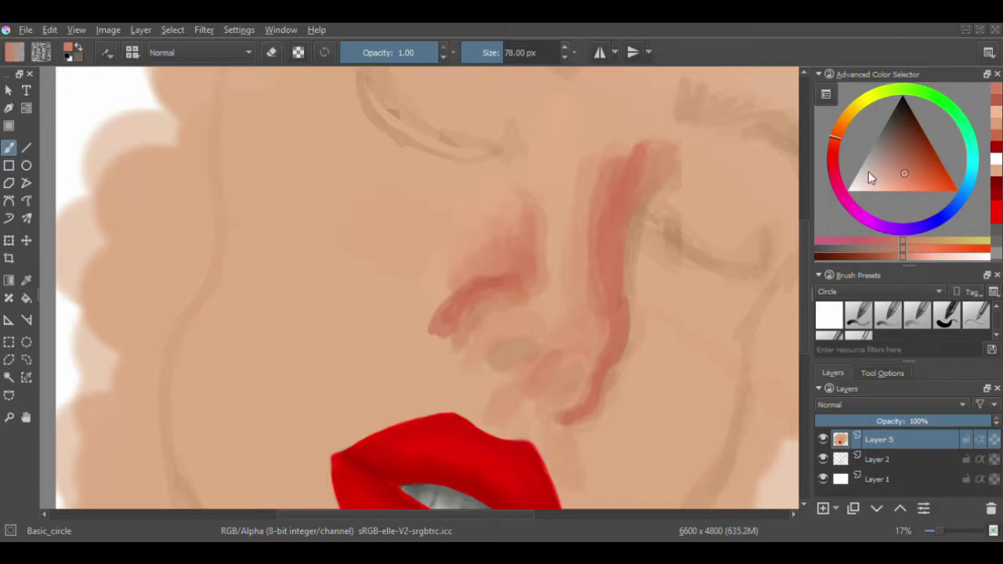
key("d")
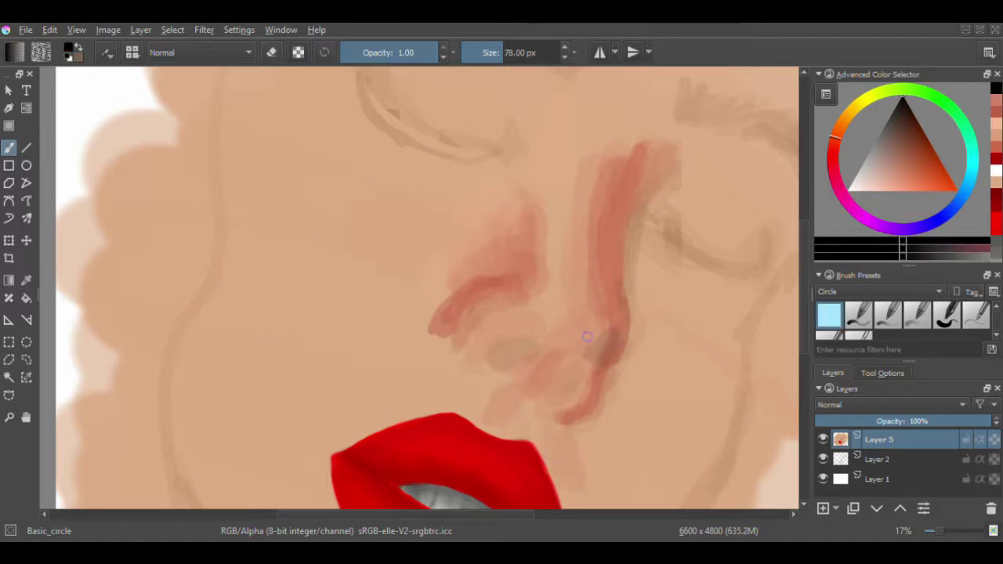
left_click_drag(569, 380, 556, 393)
mouse_move(533, 350)
left_mouse_down()
mouse_move(499, 360)
mouse_move(511, 353)
left_mouse_up()
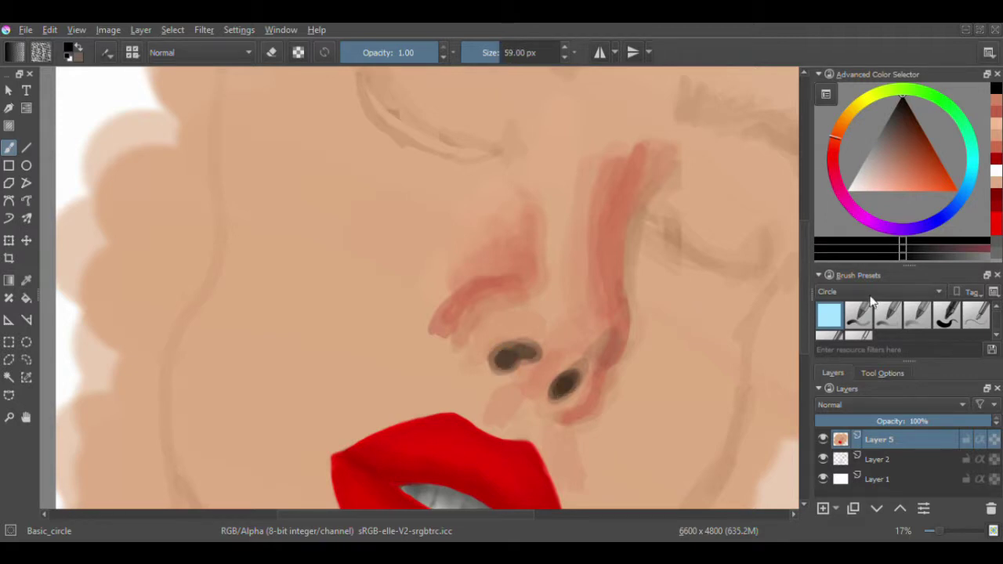
- Shade both sides of the nose and beside the right nostril in light reddish pink
left_click(599, 341, "ctrl")
left_click_drag(588, 352, 608, 335)
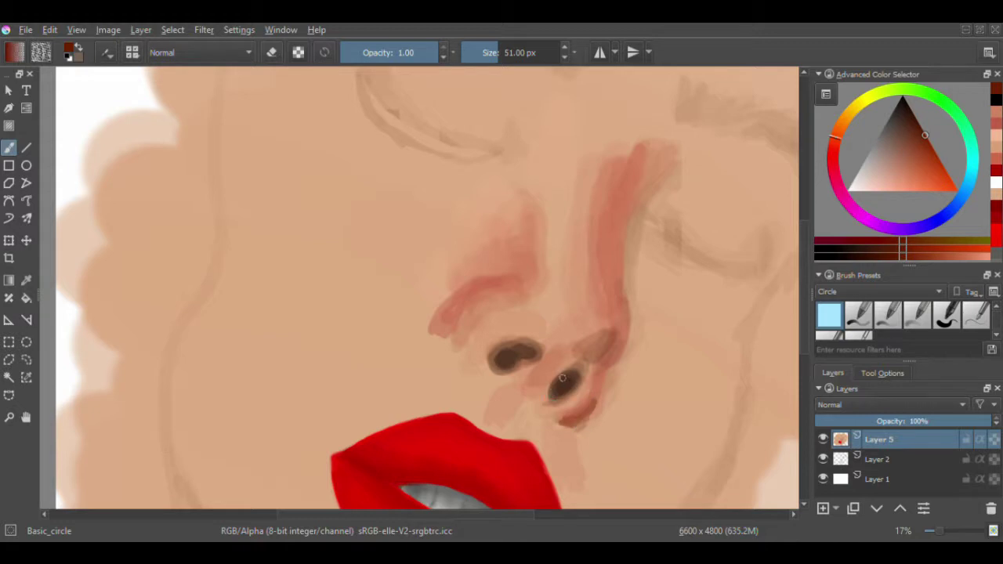
left_click_drag(517, 273, 495, 264)
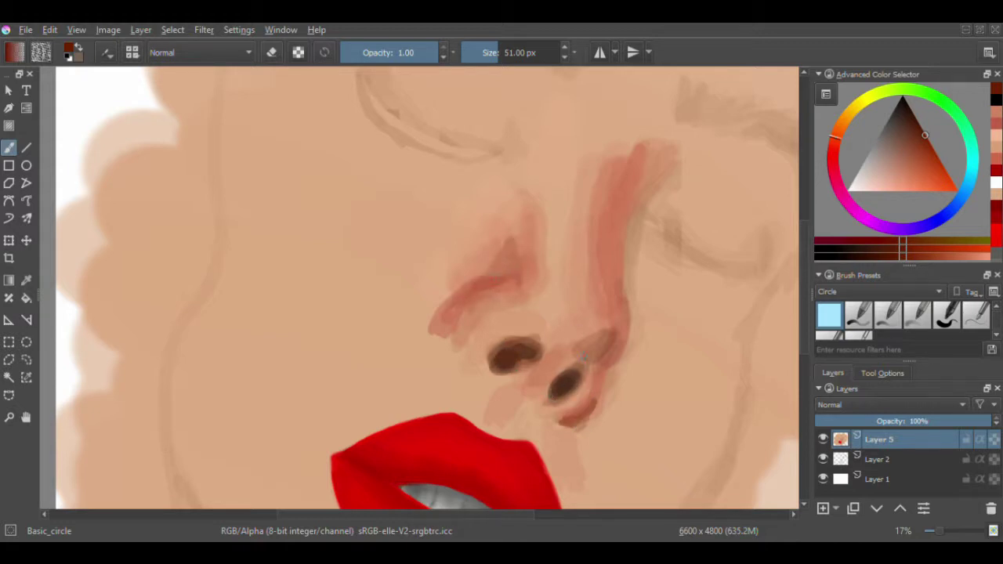
left_click_drag(584, 357, 578, 338)
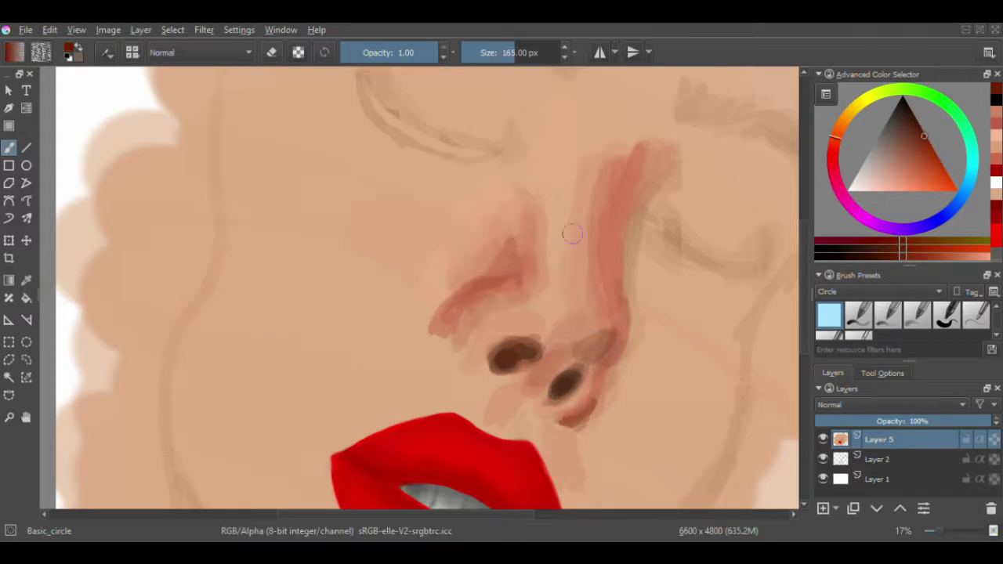
left_click_drag(565, 231, 549, 231)
left_click_drag(635, 168, 605, 329)
- Return to Basic_circle in pinkish red, stroke down the nose and outline the left nostril
scroll(883, 292, "down", 1)
left_click(918, 315)
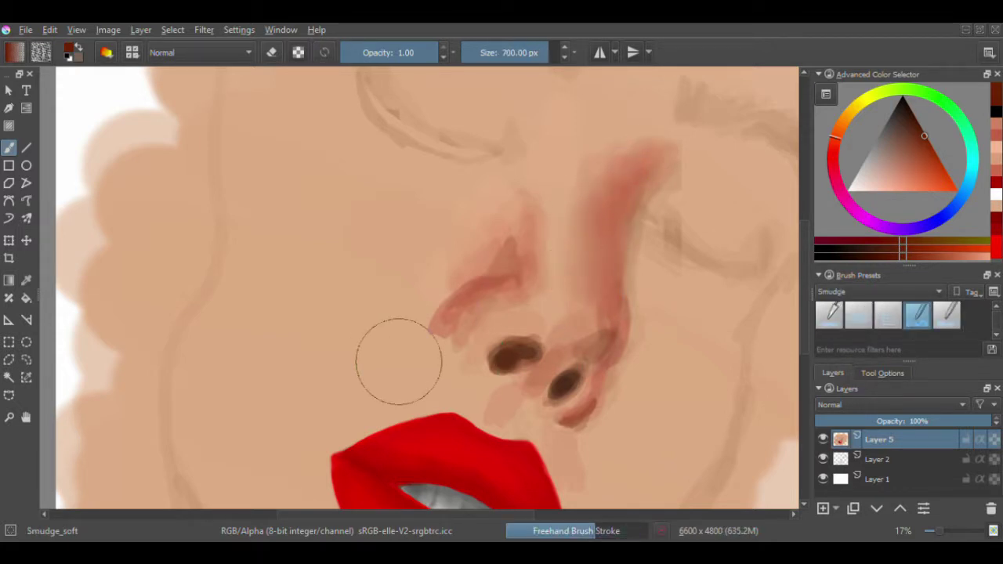
scroll(883, 293, "up", 1)
left_click(833, 161)
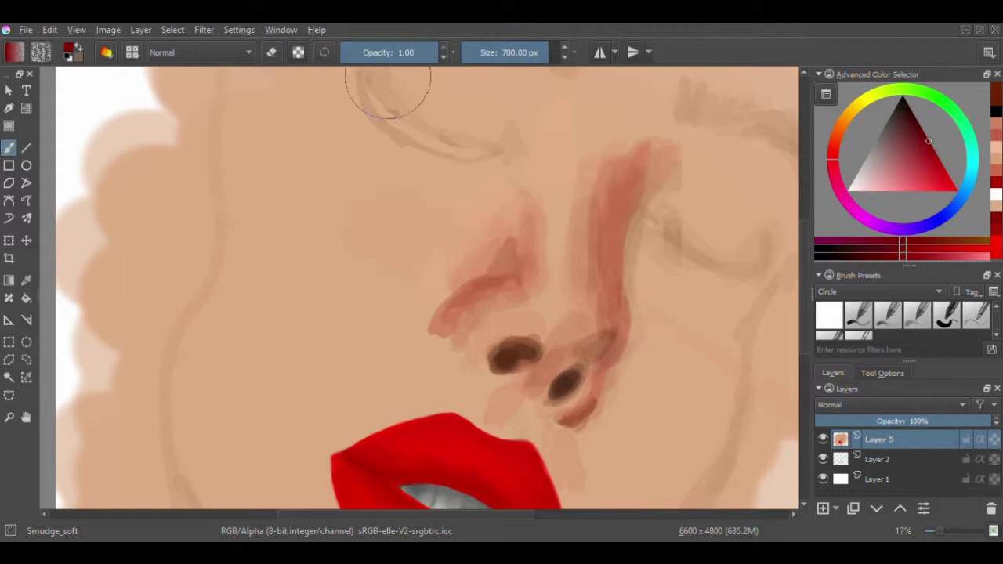
left_click(502, 53)
left_click(831, 316)
mouse_move(670, 155)
left_mouse_down()
mouse_move(607, 165)
mouse_move(597, 345)
left_mouse_up()
key("bracketleft")
key("bracketleft")
key("bracketleft")
key("bracketleft")
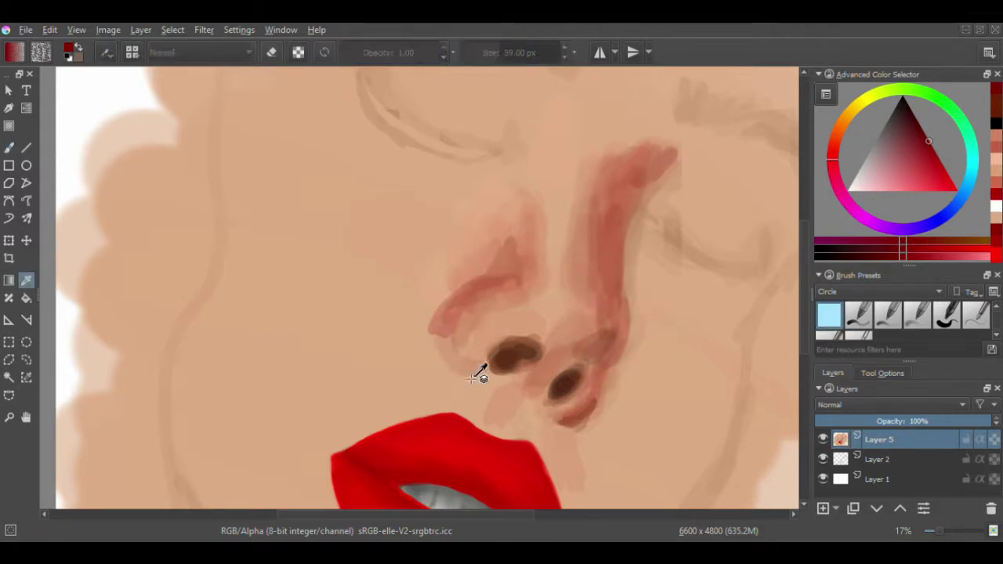
left_click_drag(436, 331, 464, 374)
- Add a dark red stroke on the upper nose, trying several muted pink shades
left_click(451, 364, "ctrl")
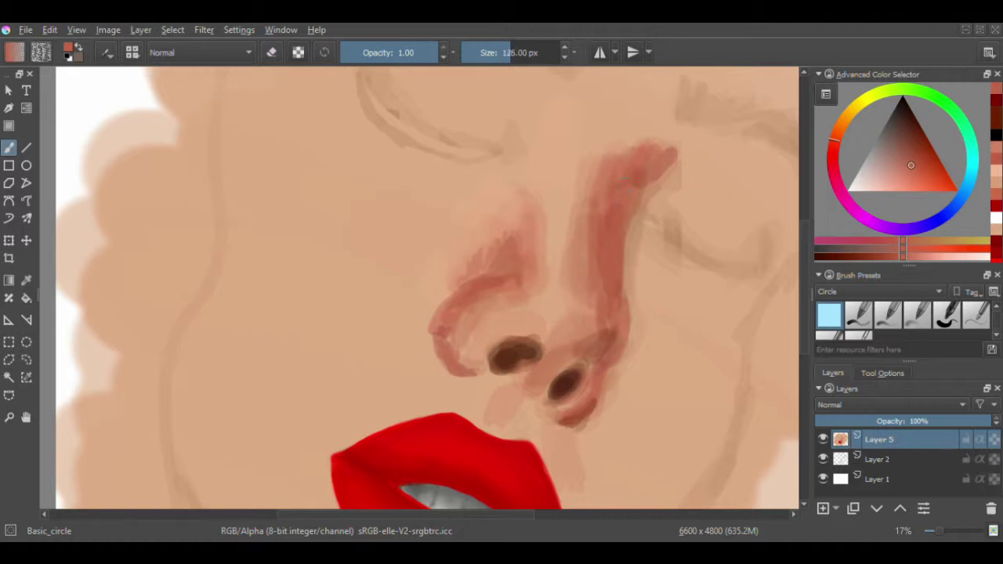
key("bracketleft")
key("bracketleft")
left_click(482, 259, "ctrl")
left_click_drag(652, 168, 631, 194)
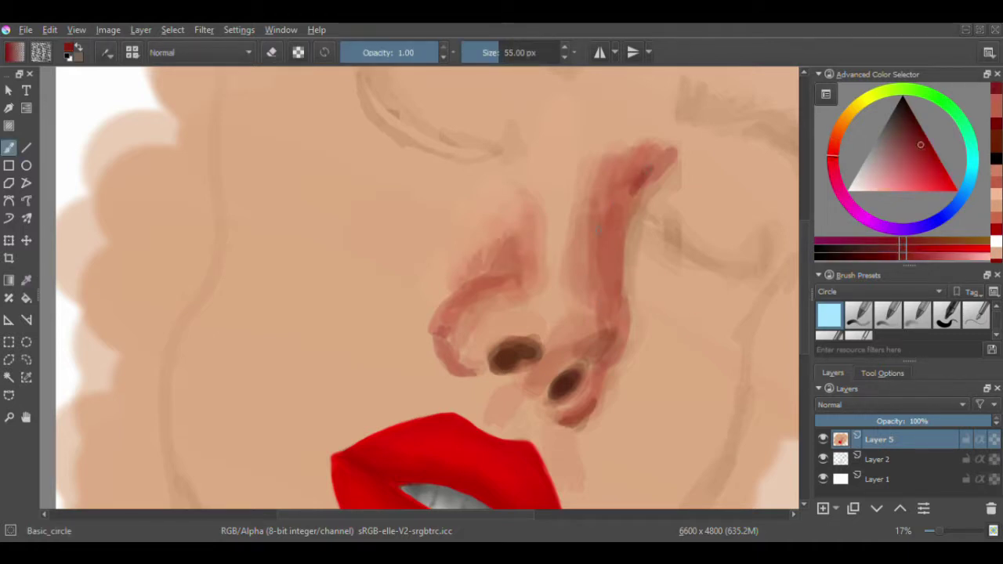
left_click(611, 254, "ctrl")
key("bracketright")
key("bracketright")
left_click(575, 341, "ctrl")
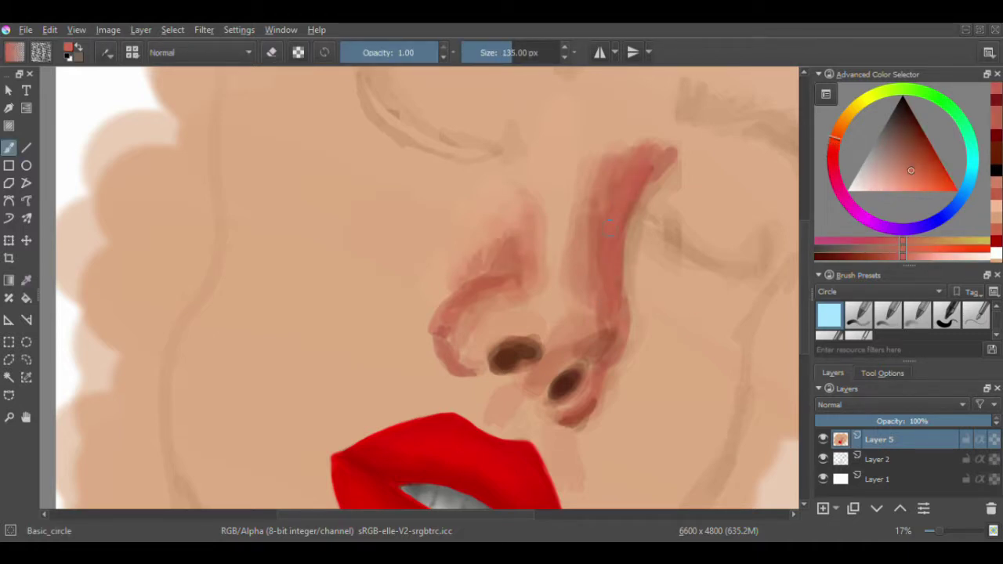
key("bracketleft")
left_click(584, 269, "ctrl")
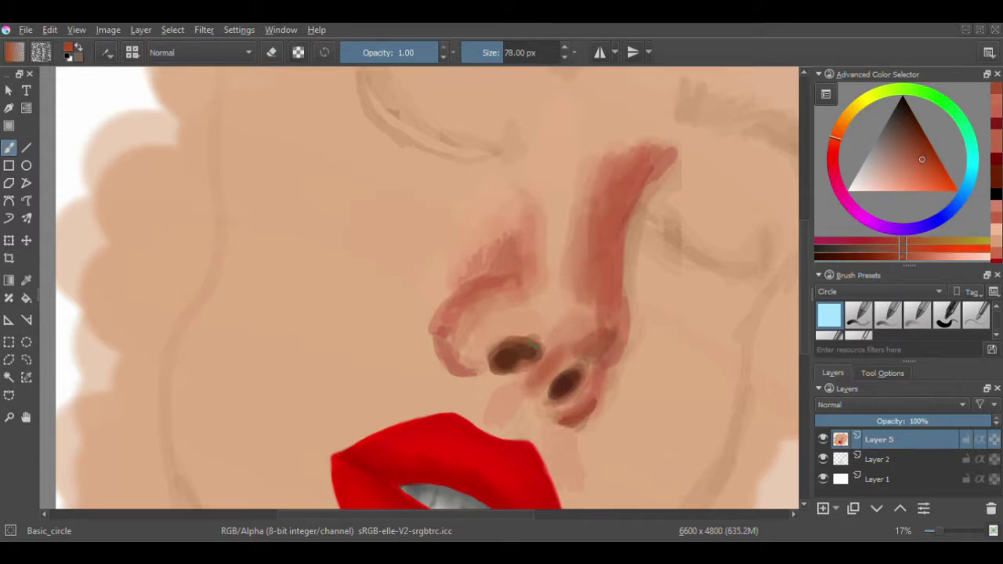
- Soften the nose ridge with lighter skin and darken the skin around the right nostril
left_click(552, 219, "ctrl")
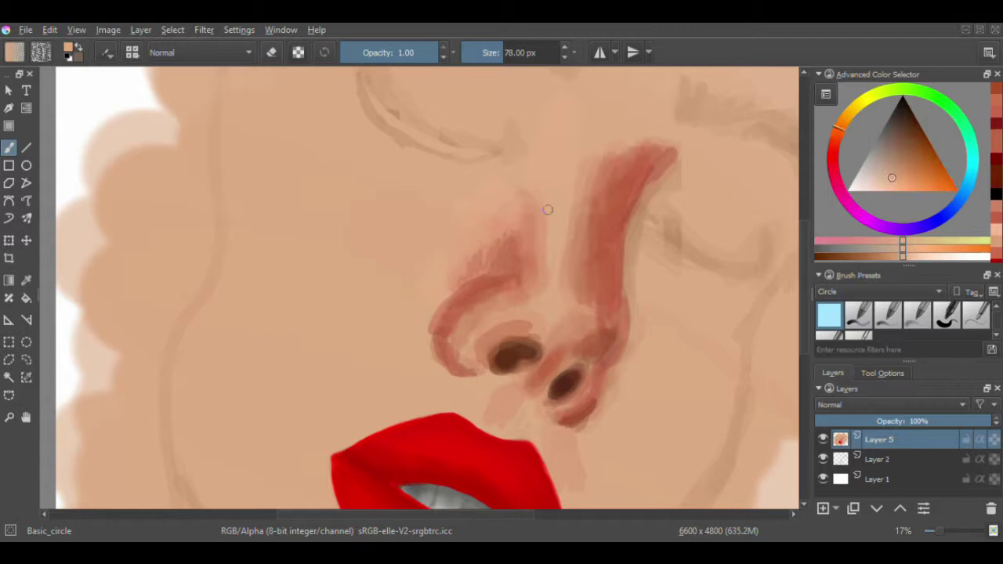
left_click_drag(627, 157, 600, 306)
left_click_drag(604, 220, 588, 305)
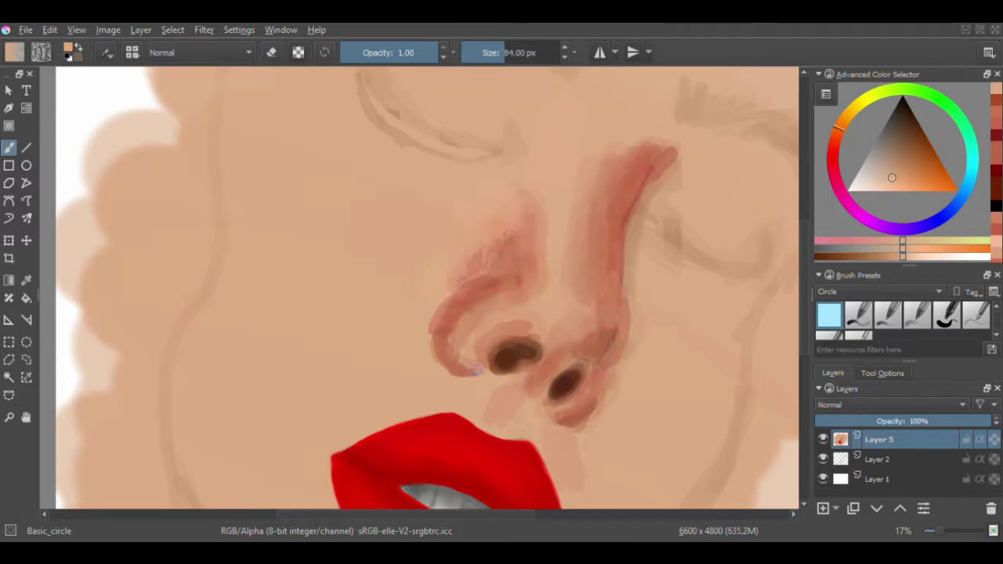
left_click(495, 264, "ctrl")
mouse_move(619, 329)
left_mouse_down()
mouse_move(590, 323)
mouse_move(596, 340)
mouse_move(558, 369)
mouse_move(548, 345)
left_mouse_up()
left_click(539, 300, "ctrl")
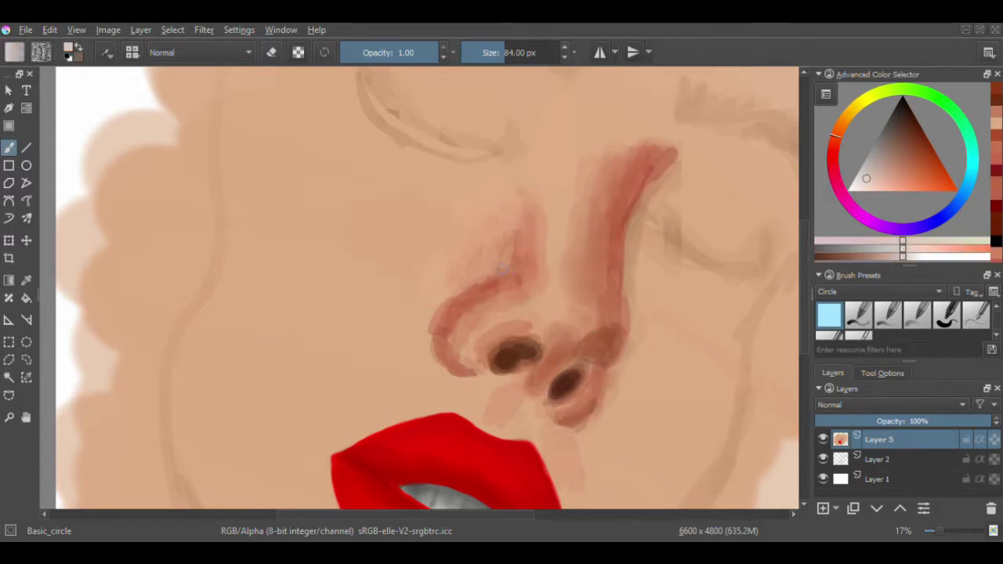
- Paint a light highlight on the nose tip and lighten the nose's right edge with warmer skin
left_click_drag(540, 309, 498, 317)
key("bracketright")
key("bracketright")
key("bracketright")
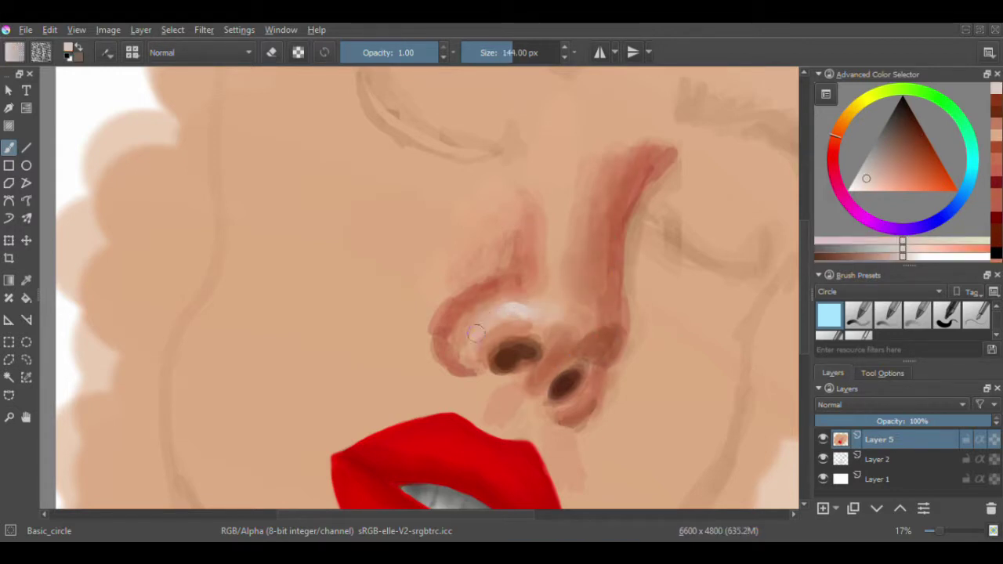
left_click(753, 369, "ctrl")
key("bracketright")
mouse_move(670, 153)
left_mouse_down()
mouse_move(642, 208)
mouse_move(595, 416)
left_mouse_up()
key("bracketleft")
key("bracketleft")
key("bracketleft")
key("bracketleft")
key("bracketleft")
key("bracketleft")
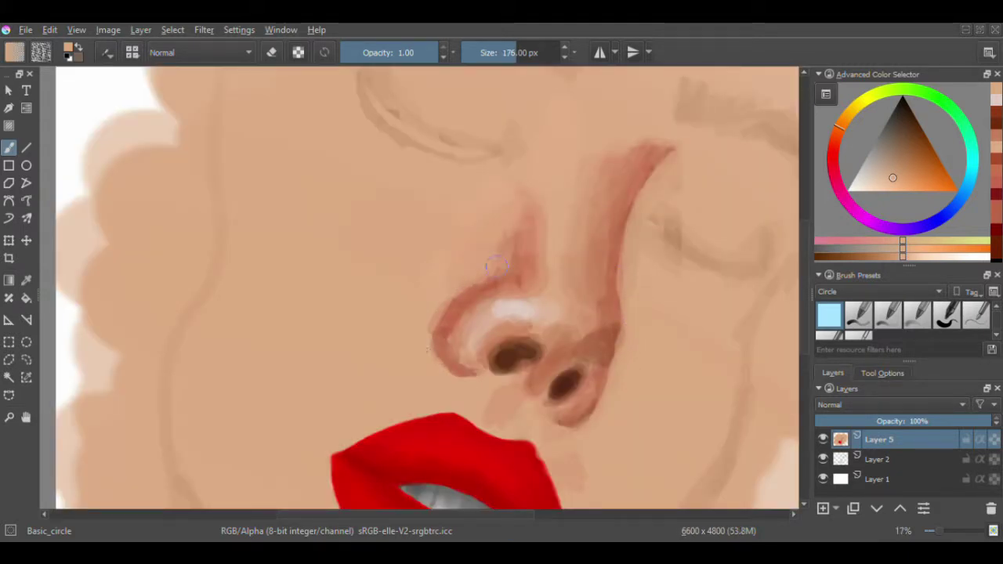
- Switch to the Smudge_soft brush and zoom out to review the whole canvas
key("slash")
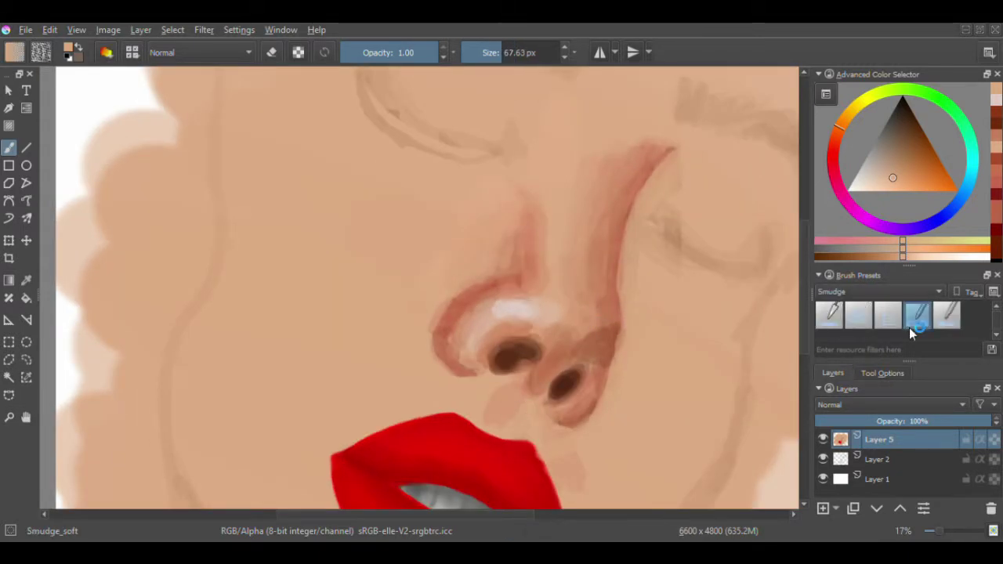
key("BackSpace")
key("minus")
key("minus")
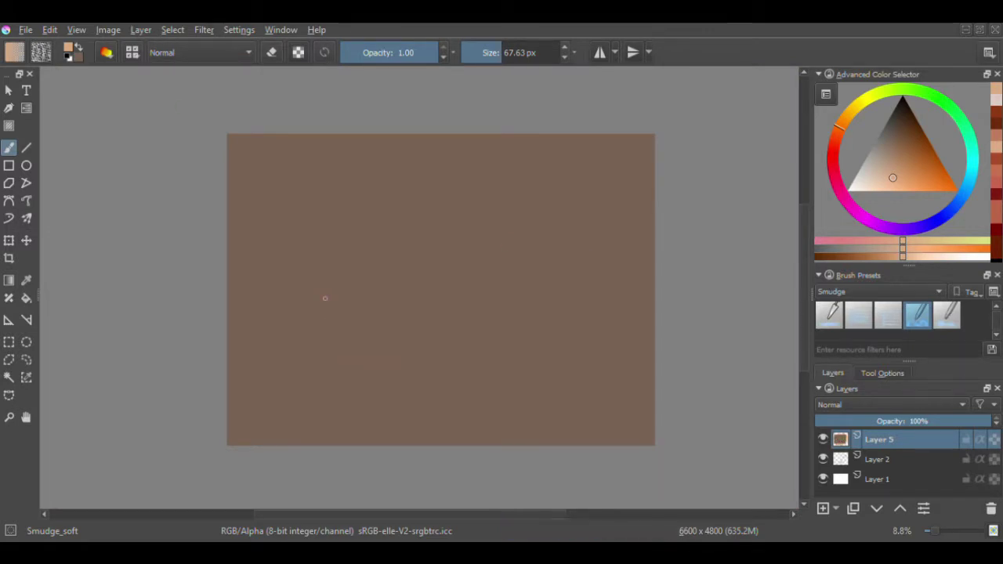
key("plus")
key("plus")
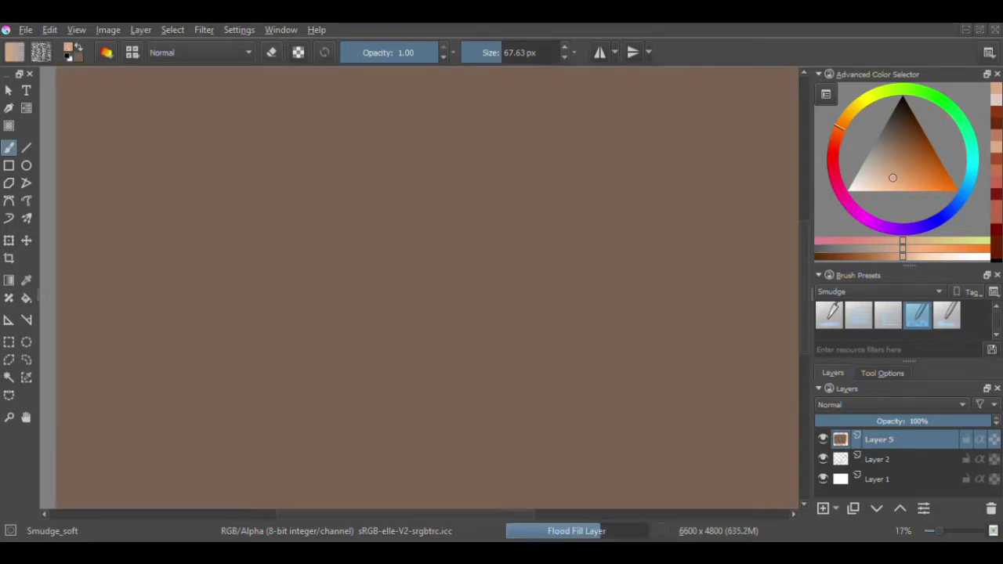
key("minus")
key("minus")
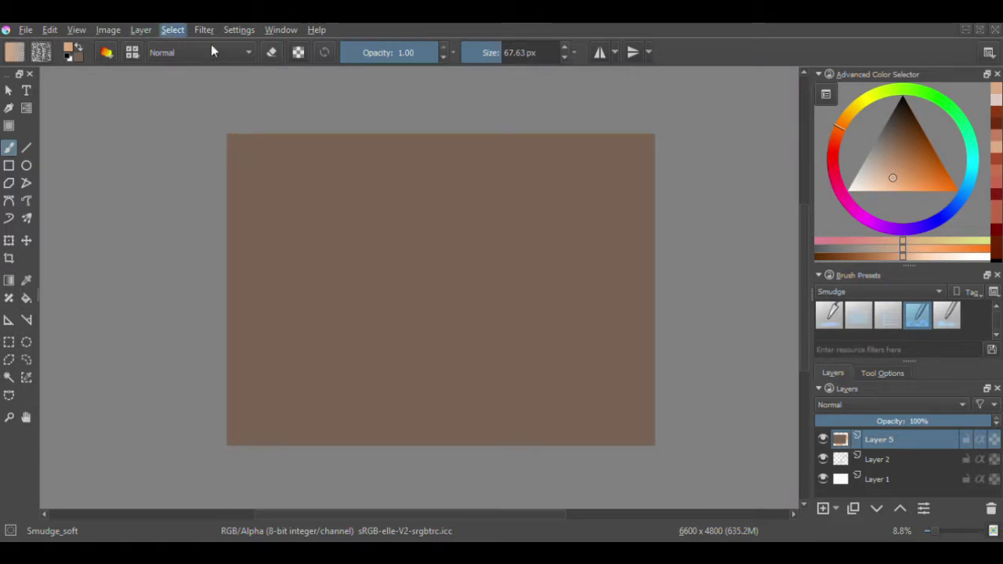
right_click(631, 210)
- Smudge the shading down the nose bridge and ridge with an enlarged Smudge_soft brush
left_click(442, 206)
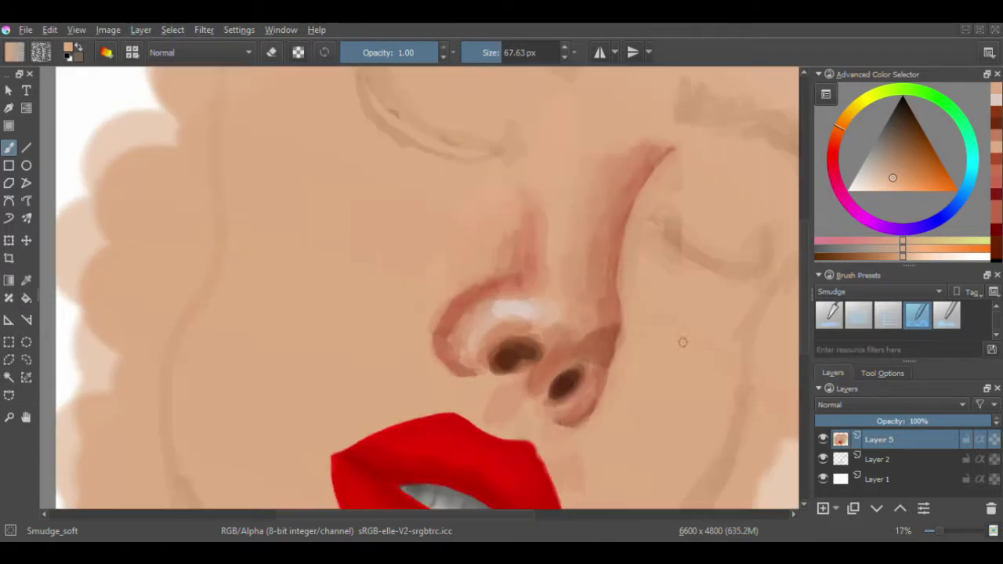
key("bracketleft")
key("bracketleft")
key("bracketleft")
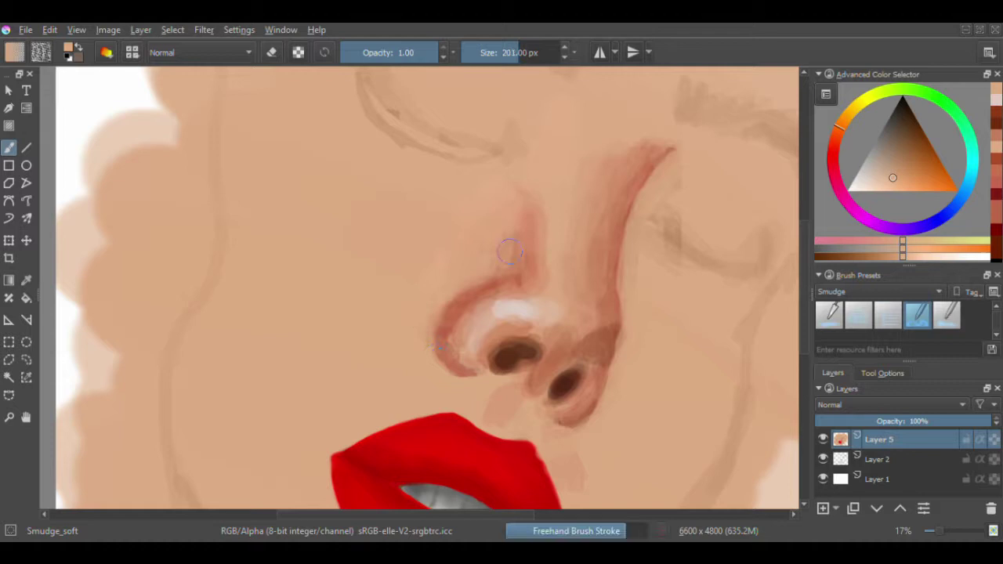
key("bracketright")
key("bracketright")
key("bracketright")
key("bracketright")
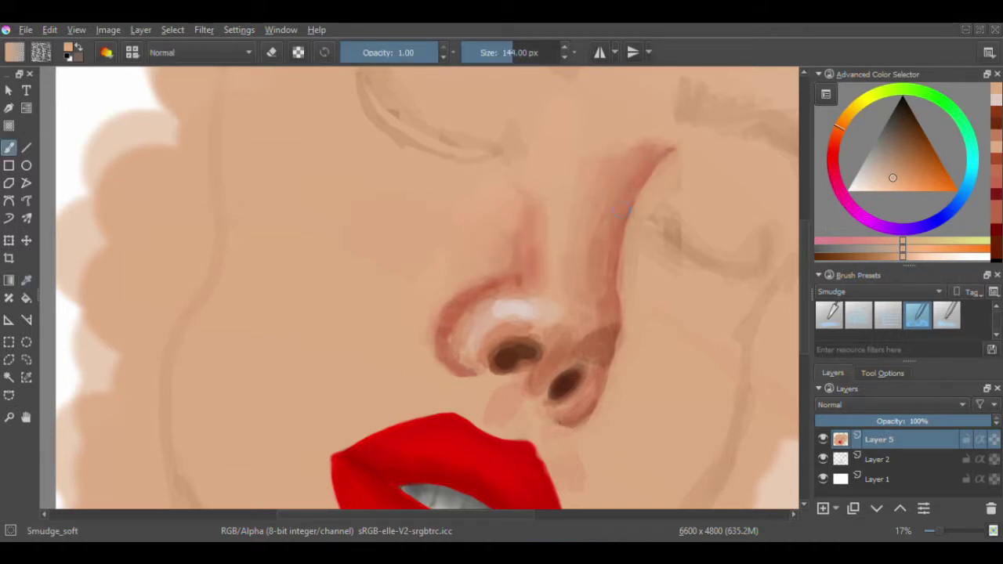
key("bracketright")
key("bracketright")
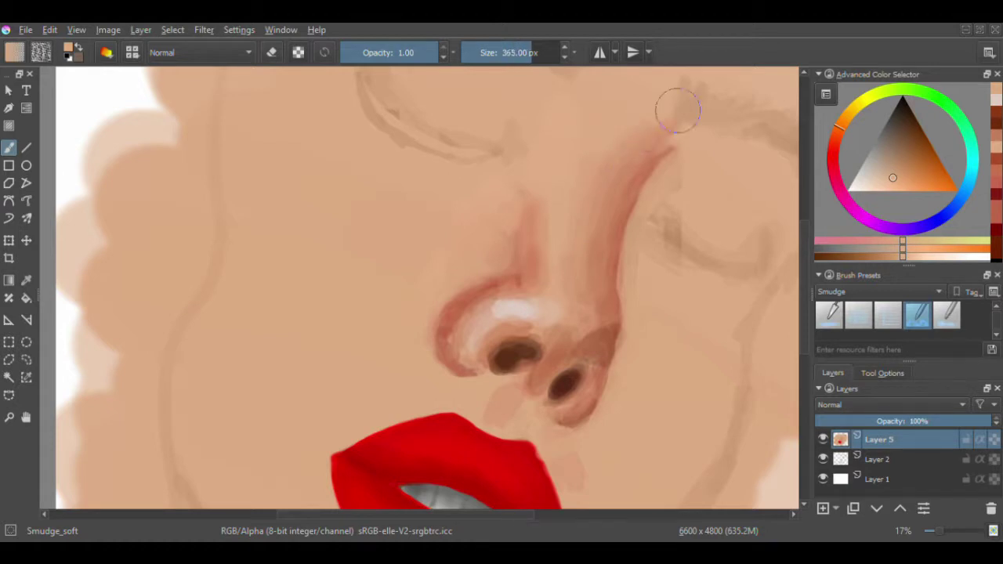
left_click_drag(671, 105, 578, 193)
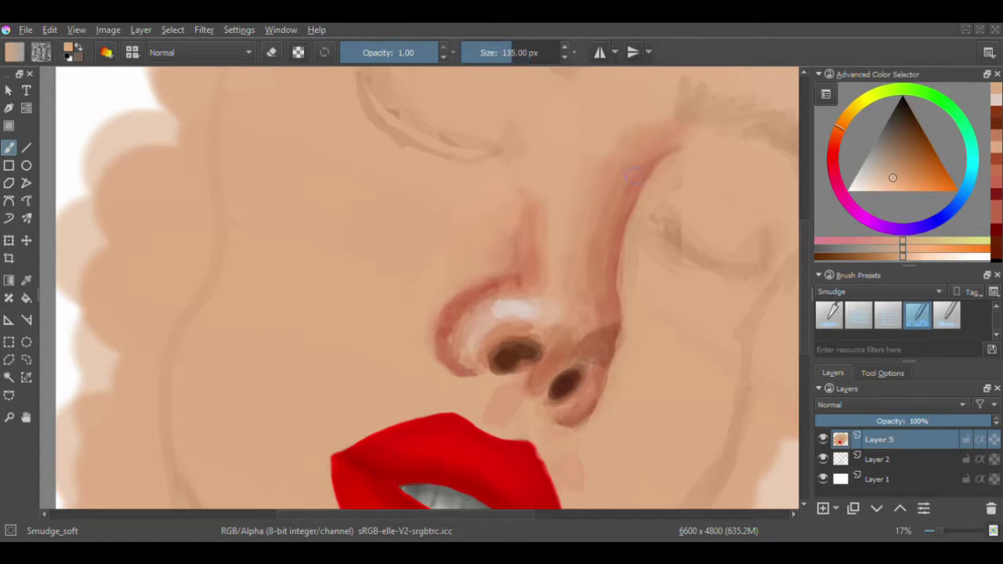
left_click_drag(587, 246, 595, 228)
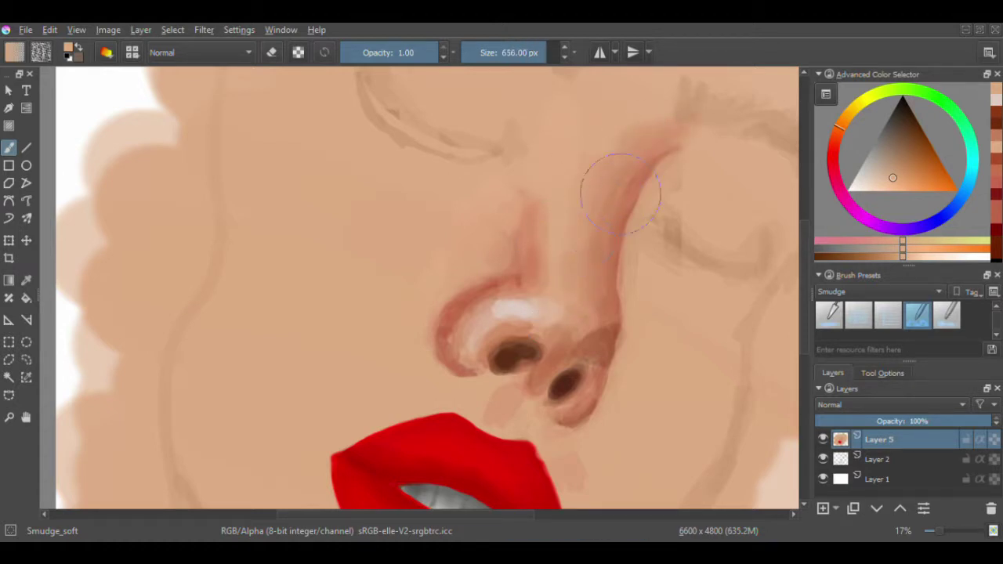
right_click(604, 213)
left_click(604, 213)
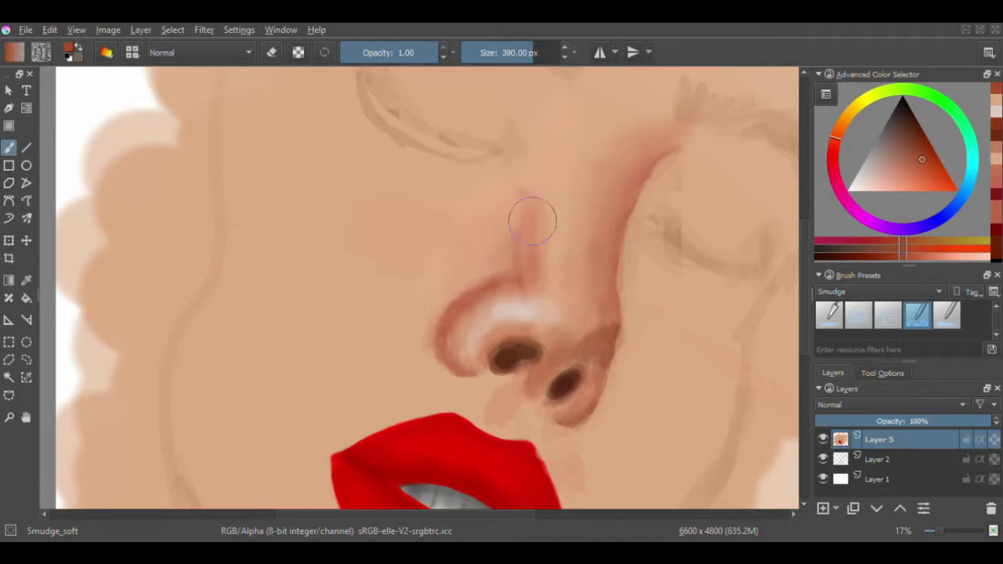
left_click(477, 242, "ctrl")
- Paint skin tone down the nose's right edge with the Basic_circle brush
left_click(878, 292)
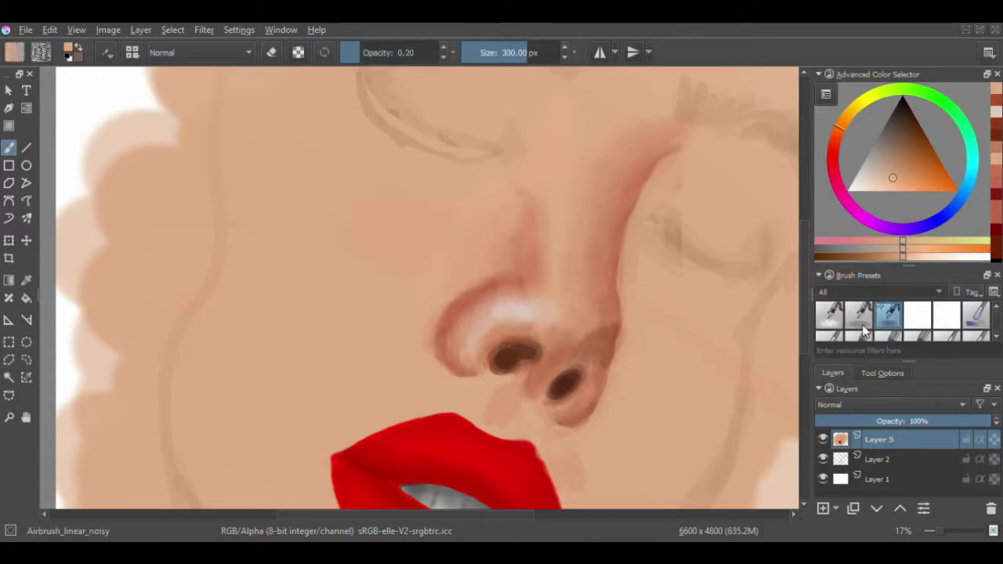
left_click(829, 315)
key("bracketleft")
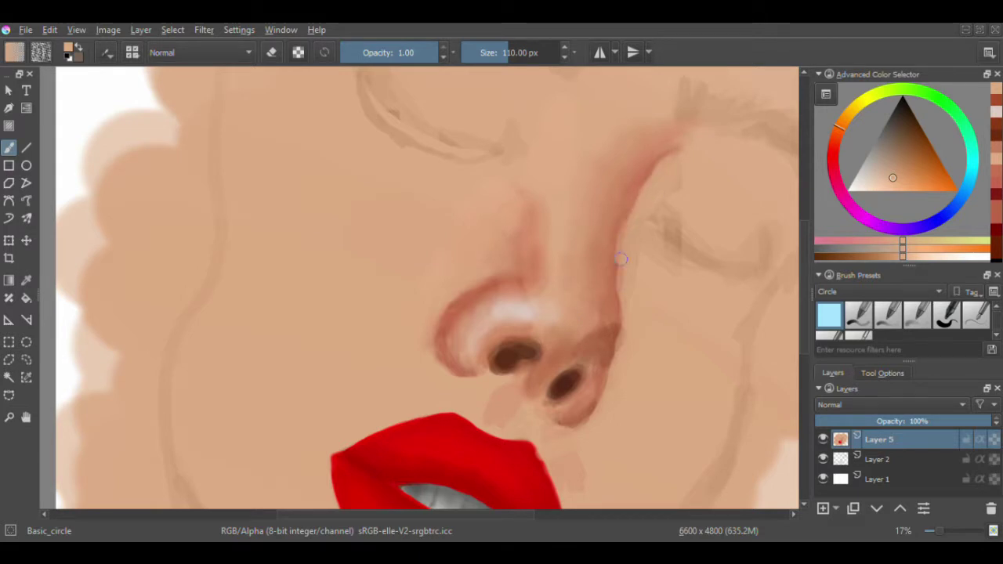
mouse_move(648, 185)
left_mouse_down()
mouse_move(634, 206)
mouse_move(625, 318)
left_mouse_up()
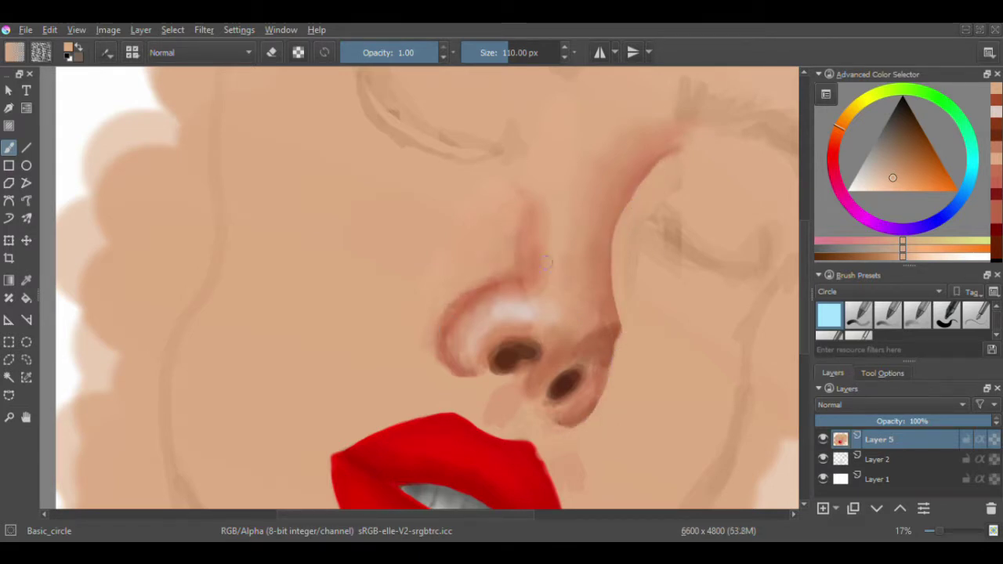
key("bracketright")
key("bracketright")
key("bracketright")
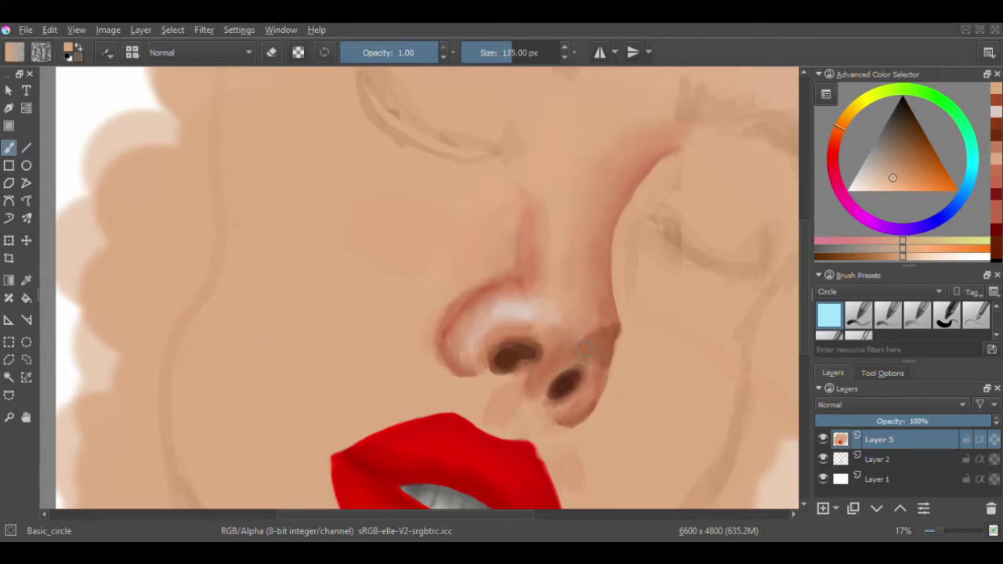
left_click(478, 313, "ctrl")
key("bracketleft")
key("bracketleft")
key("bracketleft")
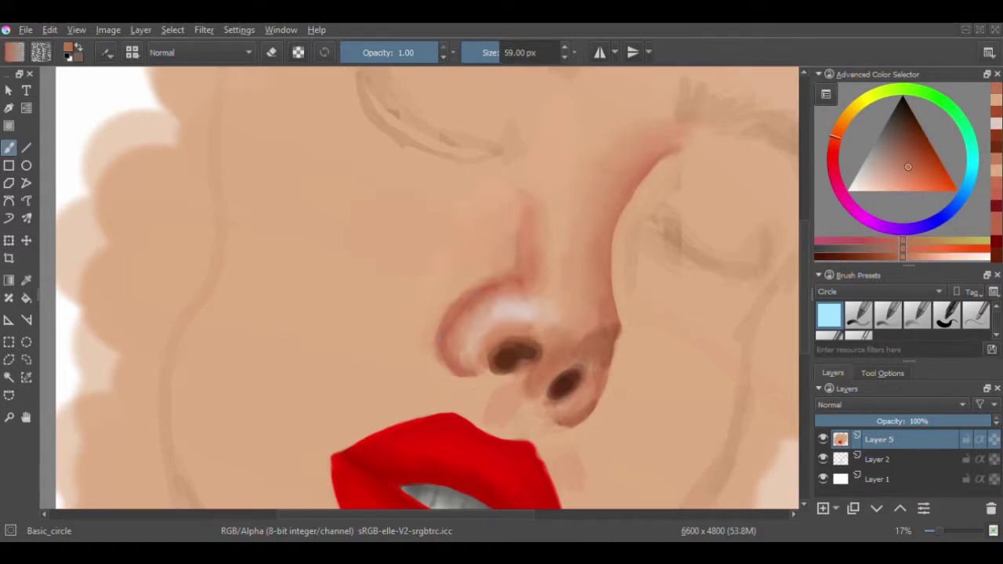
key("bracketright")
key("bracketright")
key("bracketright")
key("bracketright")
key("bracketright")
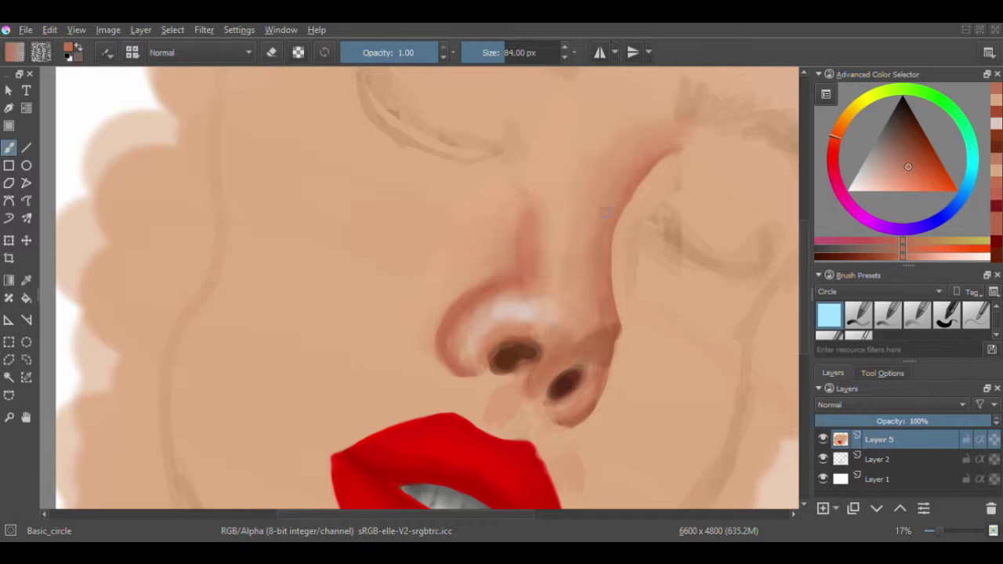
left_click(569, 429, "ctrl")
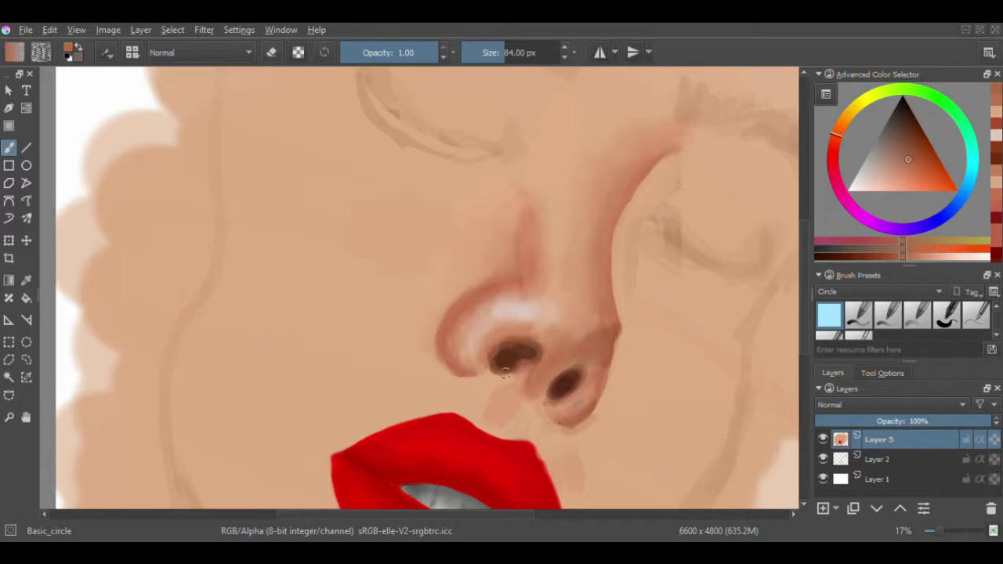
- Darken the nostril and the shadow beneath it with a dark brown
left_click_drag(896, 144, 895, 105)
key("bracketleft")
key("bracketleft")
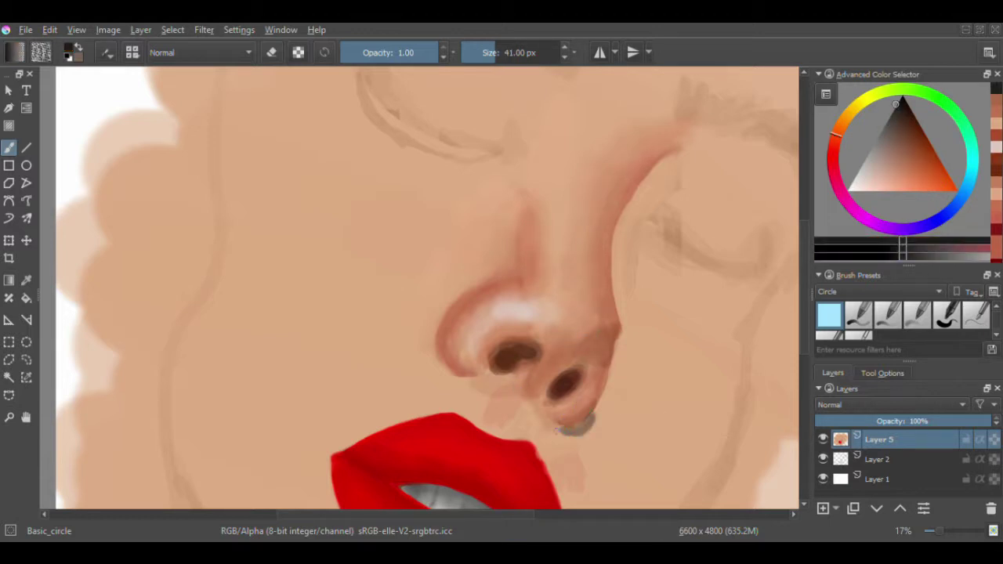
left_click(541, 407, "ctrl")
key("bracketright")
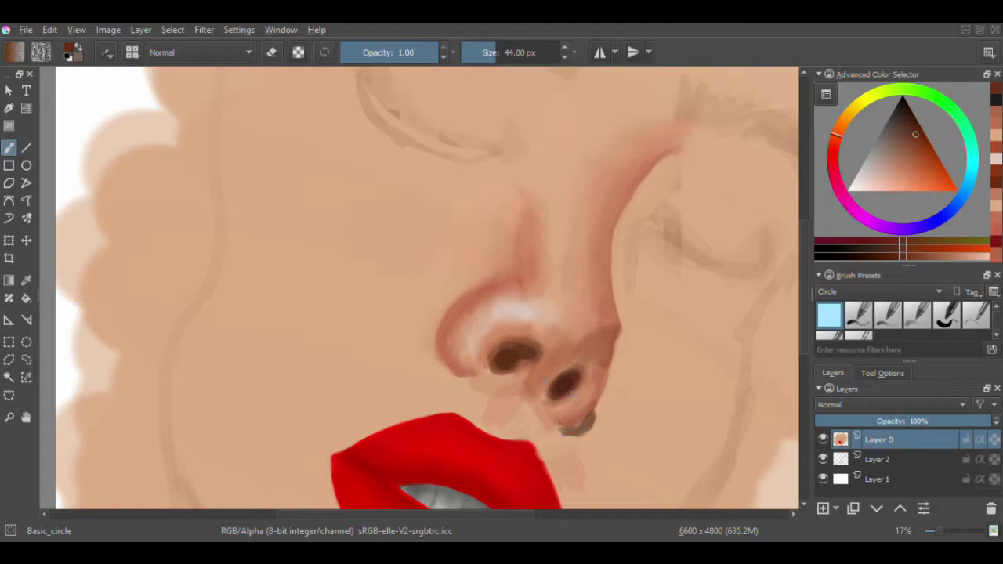
left_click(510, 359, "ctrl")
left_click_drag(513, 355, 523, 348)
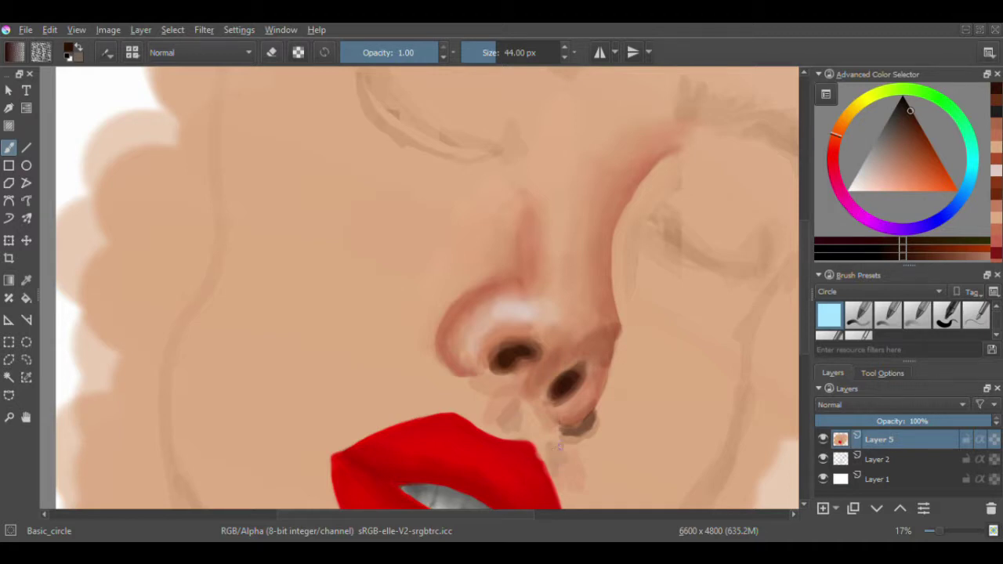
- Paint a pale pink highlight high on the nose bridge with Basic_circle
left_click(469, 398, "ctrl")
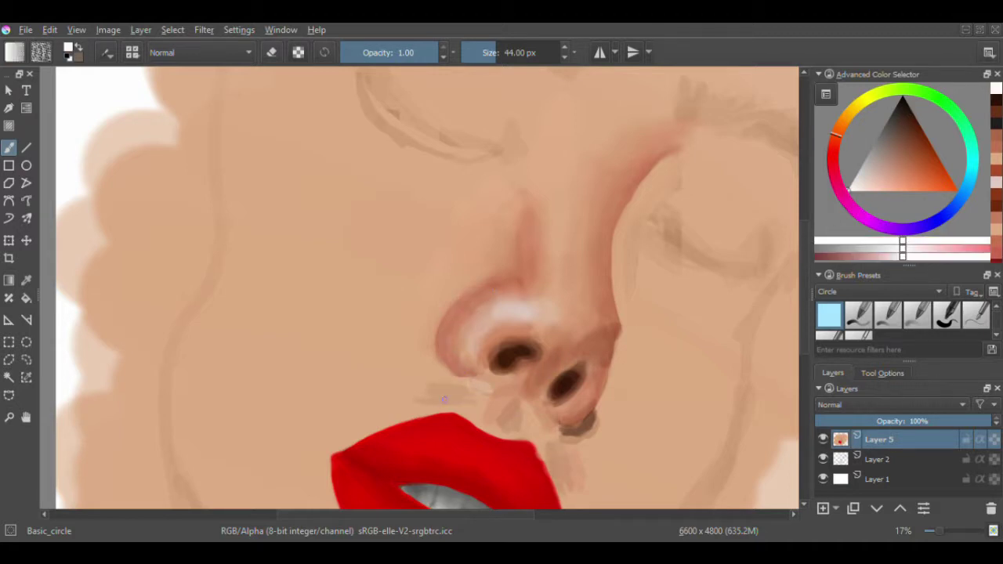
key("slash")
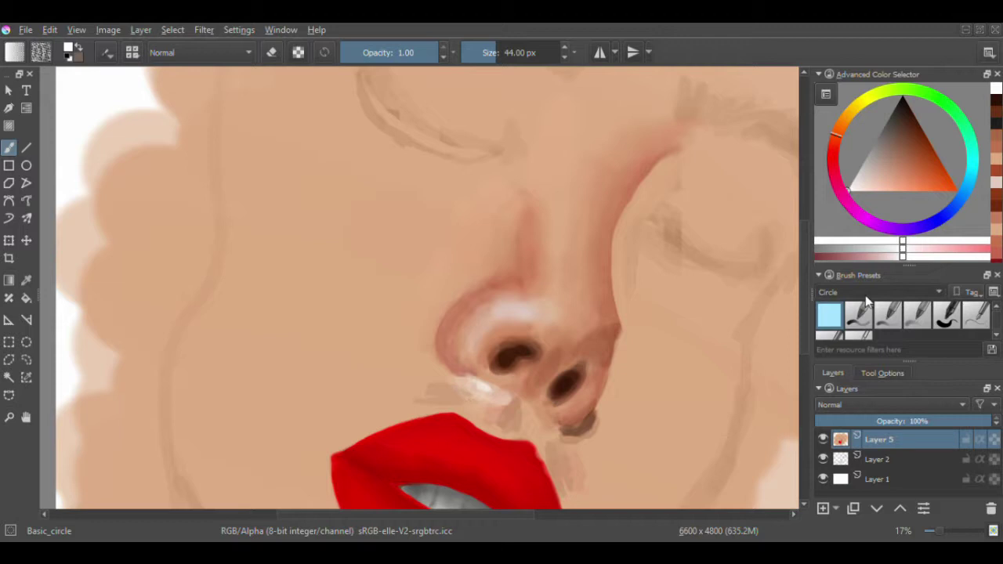
key("bracketright")
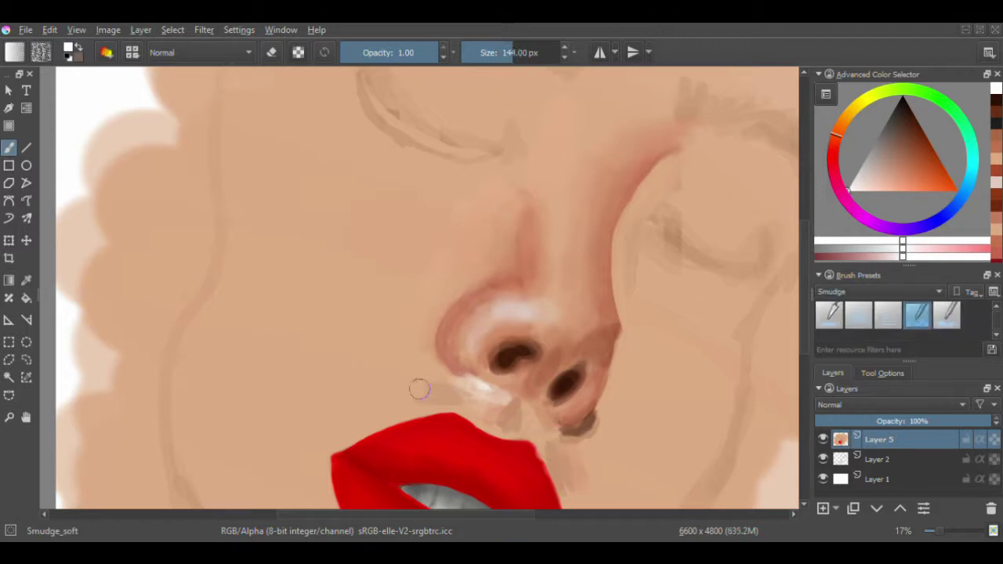
left_click(856, 190)
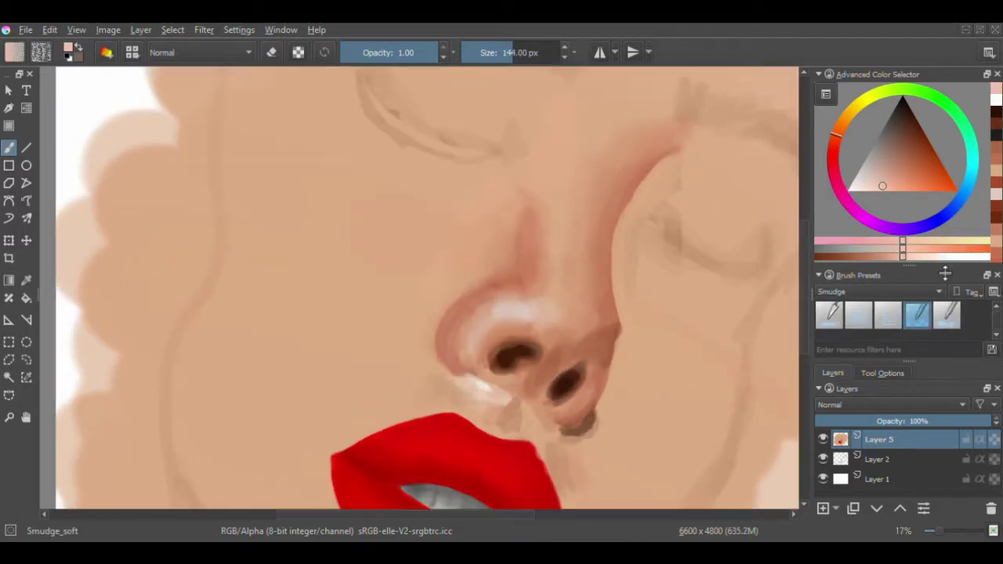
key("slash")
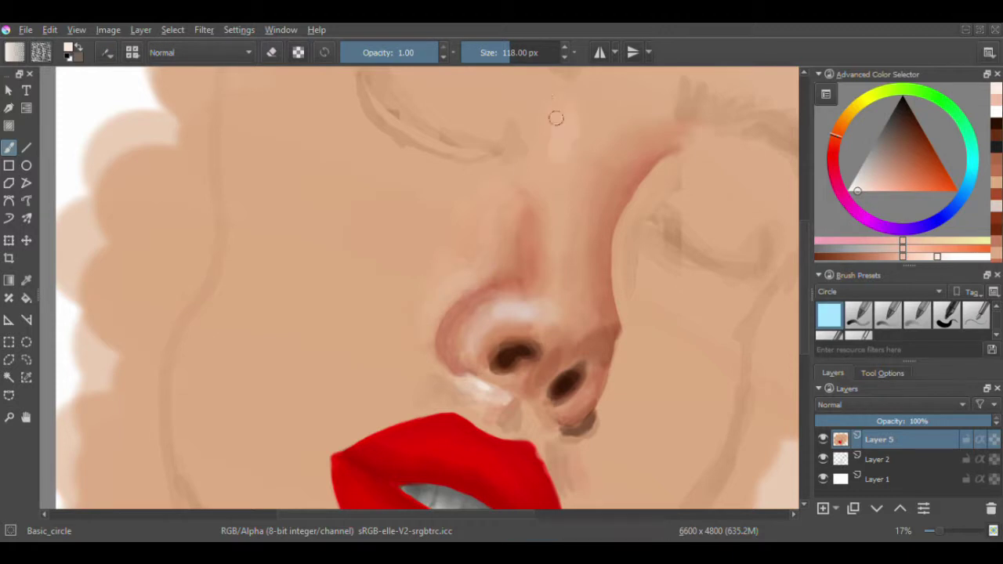
left_click(521, 173, "ctrl")
left_click_drag(552, 114, 542, 146)
key("bracketleft")
key("bracketleft")
key("bracketleft")
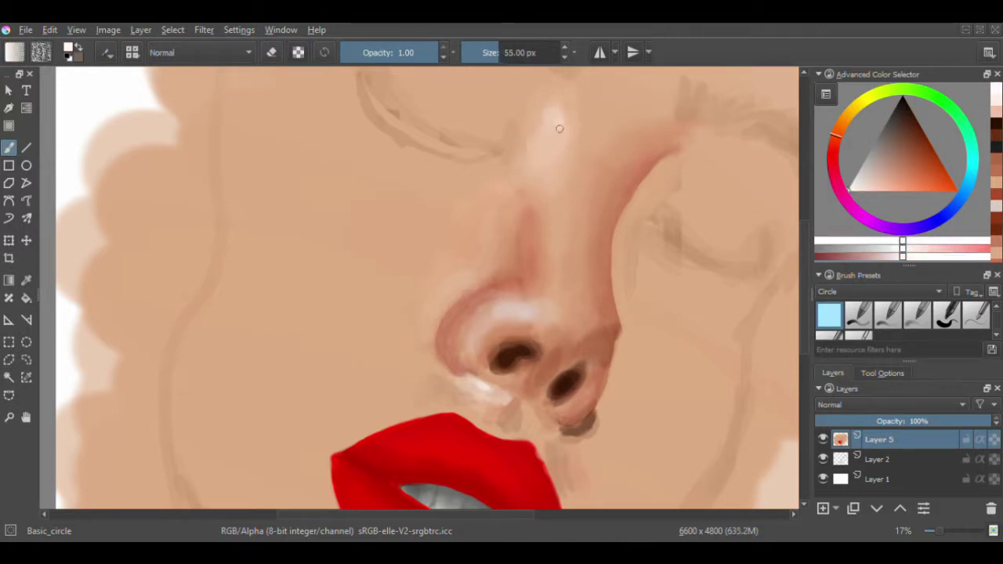
key("bracketright")
key("bracketright")
key("bracketright")
key("bracketright")
key("bracketright")
key("minus")
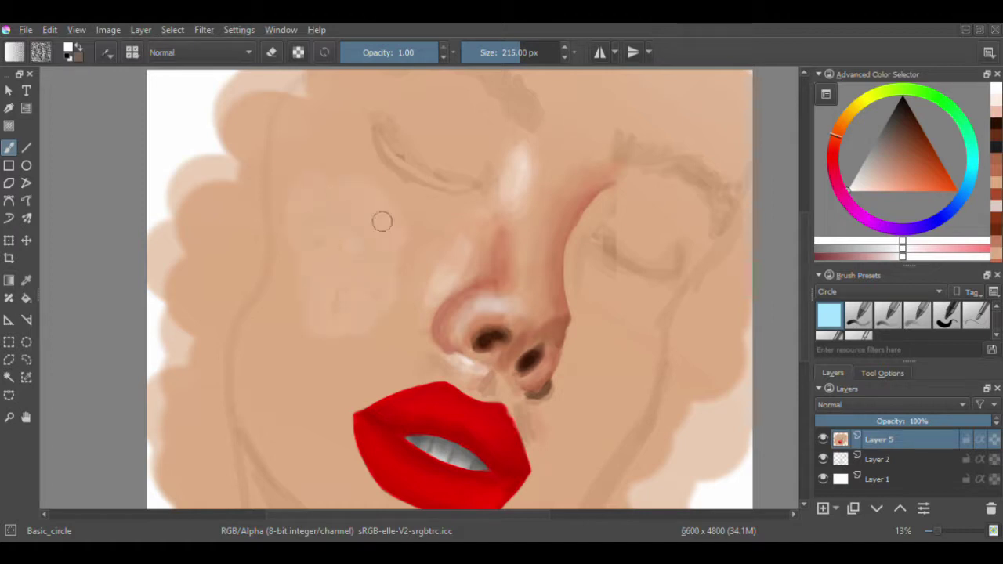
- Paint pale skin highlights across the left cheek with a larger brush
key("bracketright")
key("bracketright")
key("bracketright")
mouse_move(332, 228)
left_mouse_down()
mouse_move(304, 293)
mouse_move(270, 329)
left_mouse_up()
mouse_move(255, 372)
left_mouse_down()
mouse_move(308, 477)
mouse_move(425, 250)
mouse_move(384, 365)
left_mouse_up()
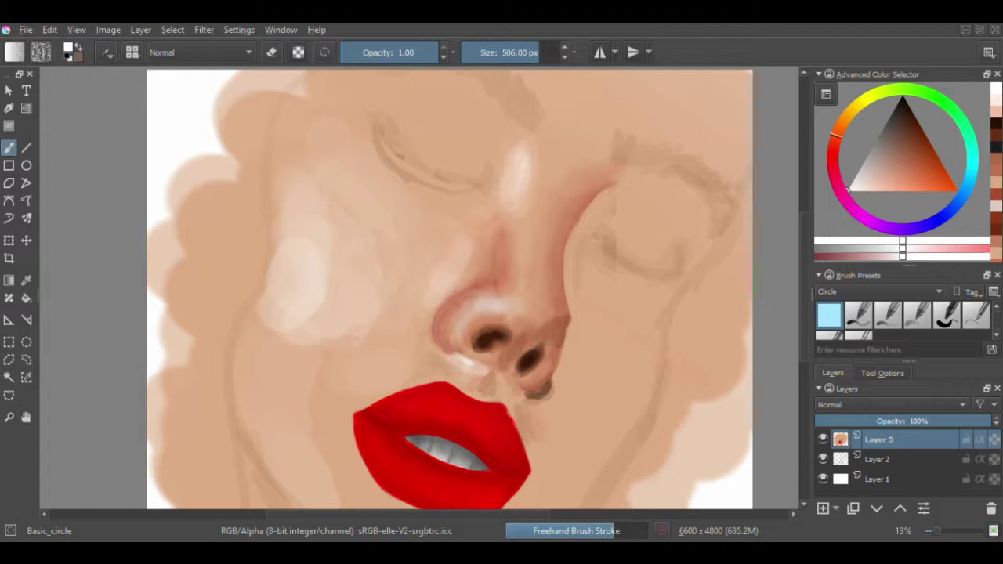
- Shade down the right cheek with a deeper tan skin tone, redoing the first stroke
left_click(678, 402, "ctrl")
left_click(649, 379, "ctrl")
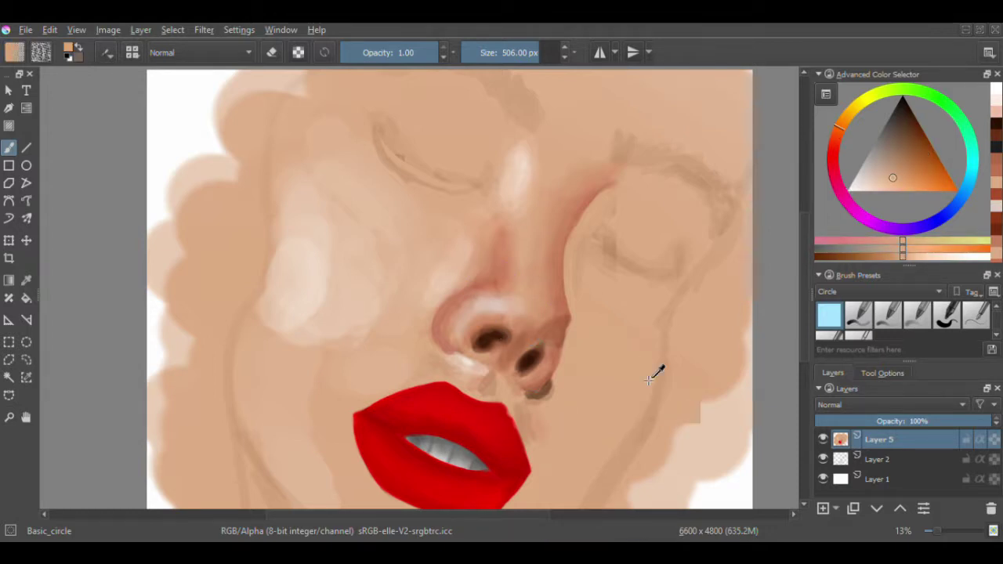
left_click(917, 253)
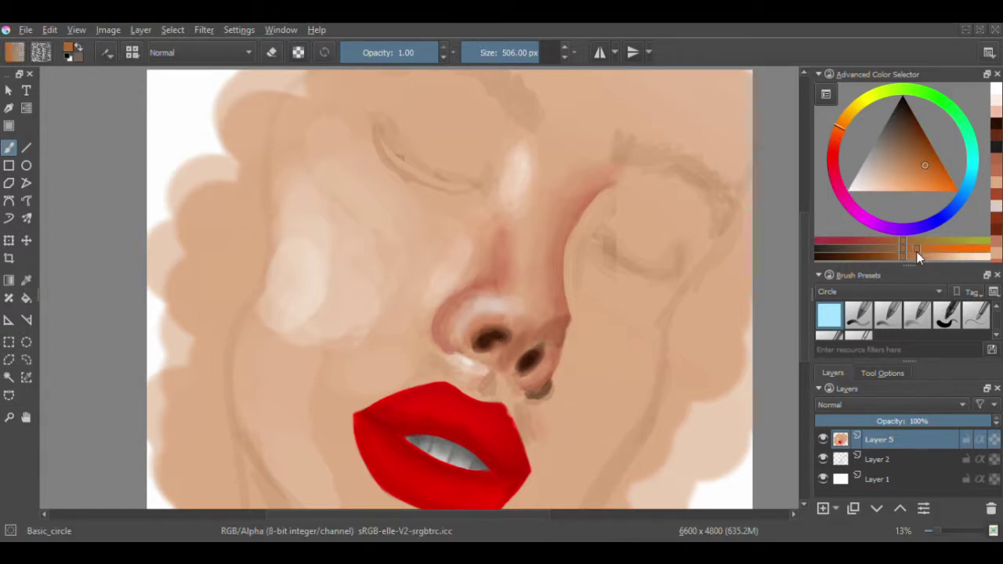
left_click_drag(638, 274, 587, 457)
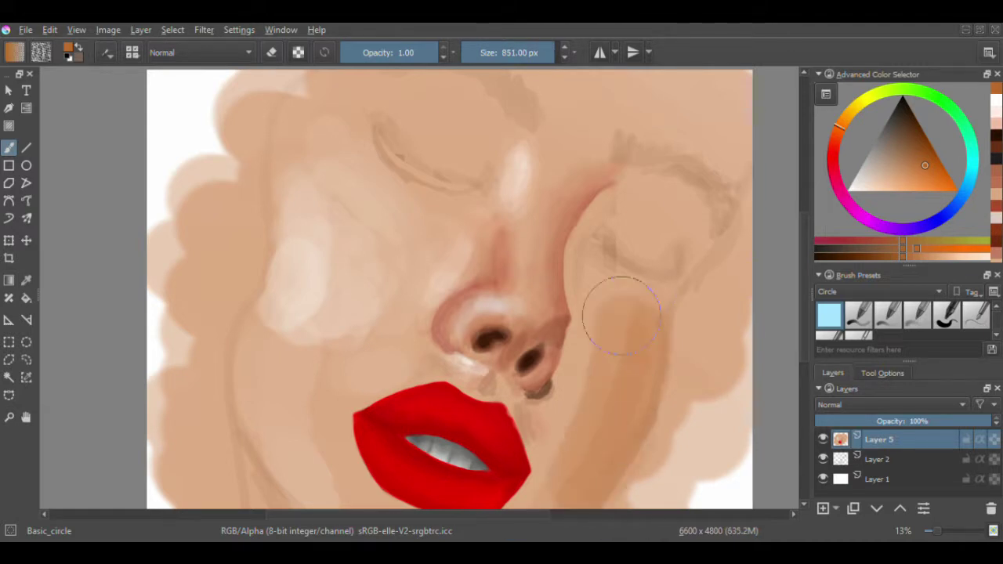
left_click_drag(657, 304, 593, 331)
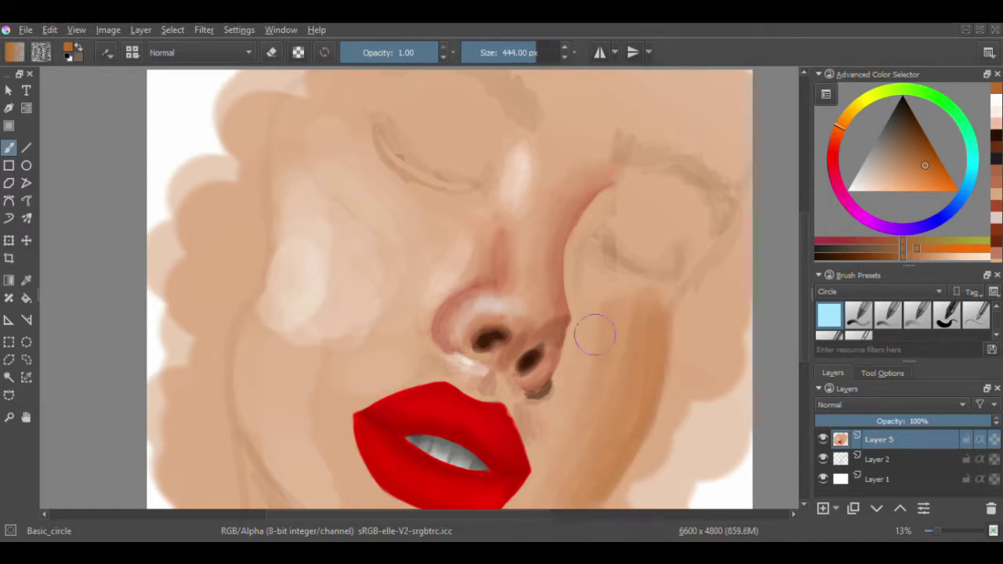
key("ctrl+z")
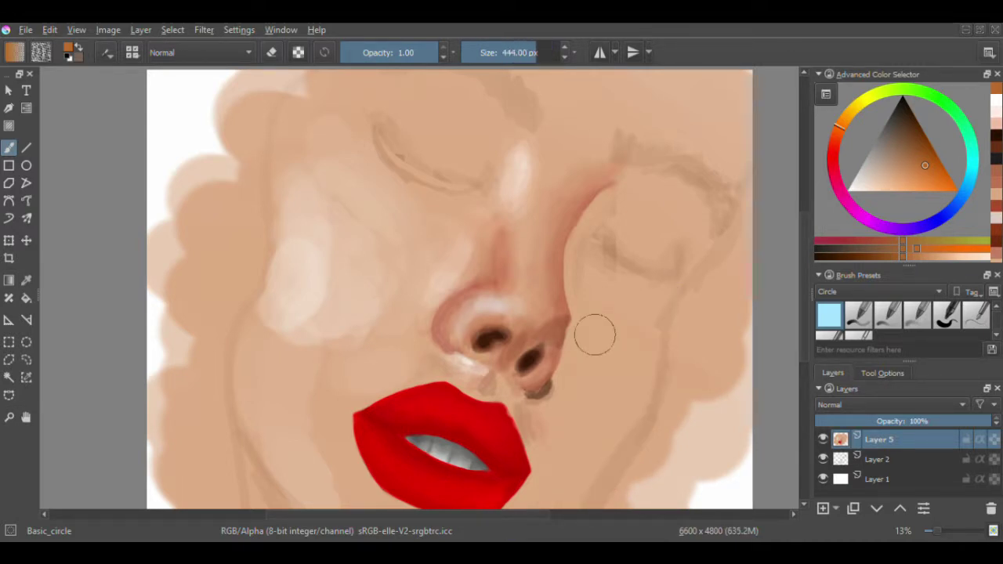
mouse_move(650, 312)
left_mouse_down()
mouse_move(643, 392)
mouse_move(584, 502)
left_mouse_up()
mouse_move(682, 334)
left_mouse_down()
mouse_move(627, 329)
mouse_move(541, 344)
left_mouse_up()
key("plus")
key("plus")
scroll(580, 457, "down", 5)
left_click(580, 457, "ctrl")
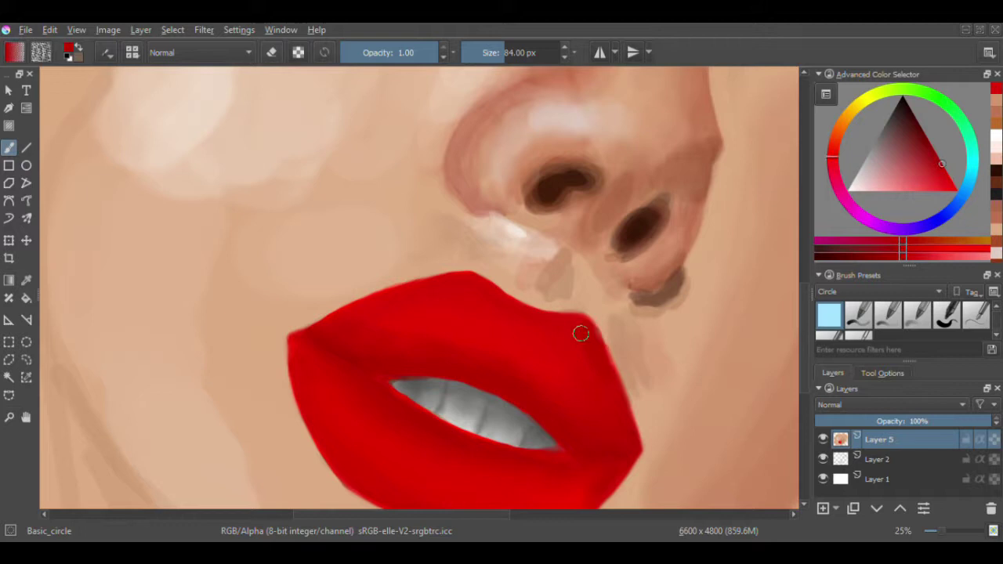
- Blend the right cheek shading edge using sampled skin tones and a smudge brush
key("minus")
key("minus")
key("minus")
key("slash")
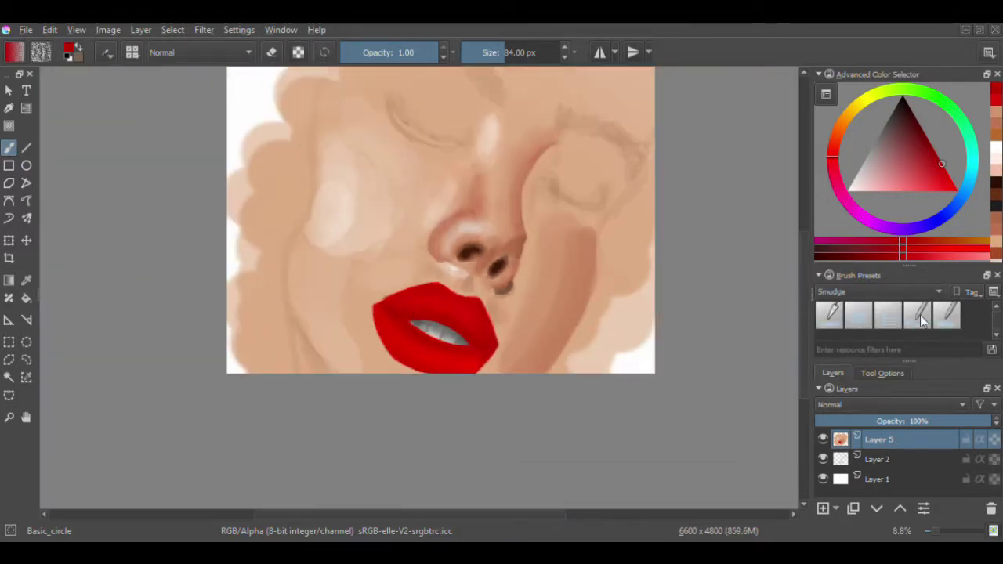
left_click(878, 292)
left_click(868, 254)
left_click(830, 314)
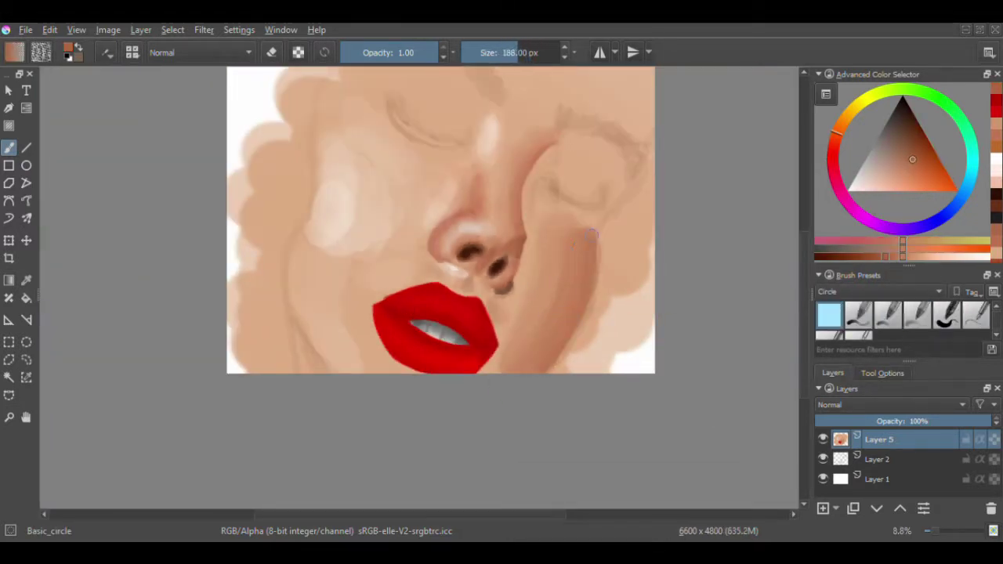
left_click_drag(590, 265, 564, 365)
key("bracketright")
key("bracketright")
key("bracketright")
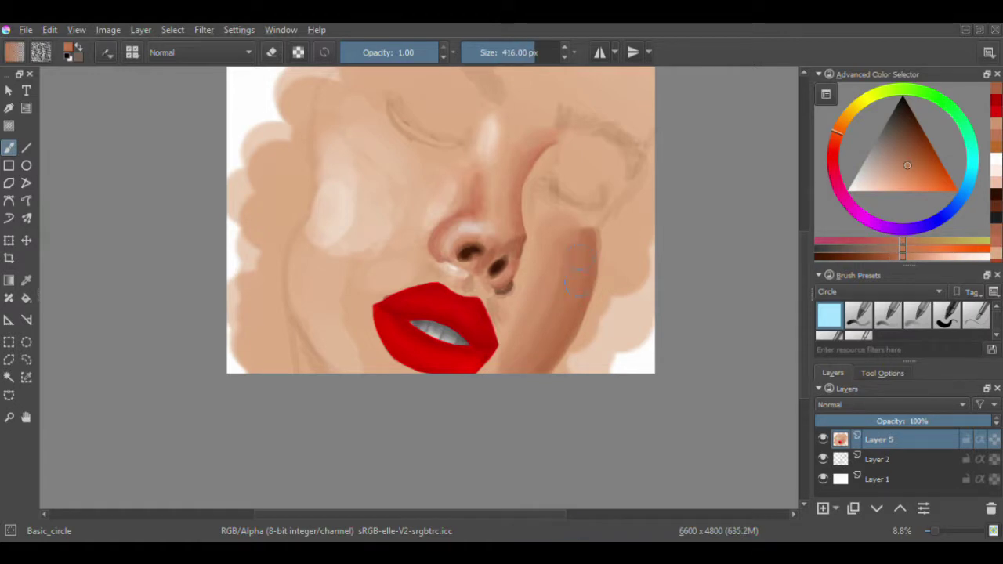
left_click(576, 227, "ctrl")
left_click(509, 329, "ctrl")
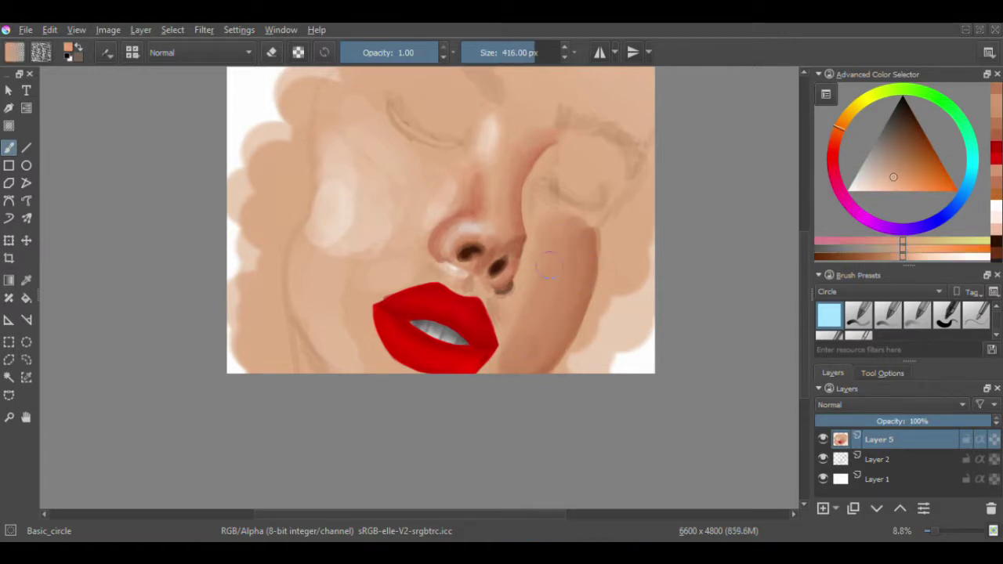
key("bracketright")
key("bracketright")
key("bracketright")
key("slash")
left_click_drag(584, 266, 517, 336)
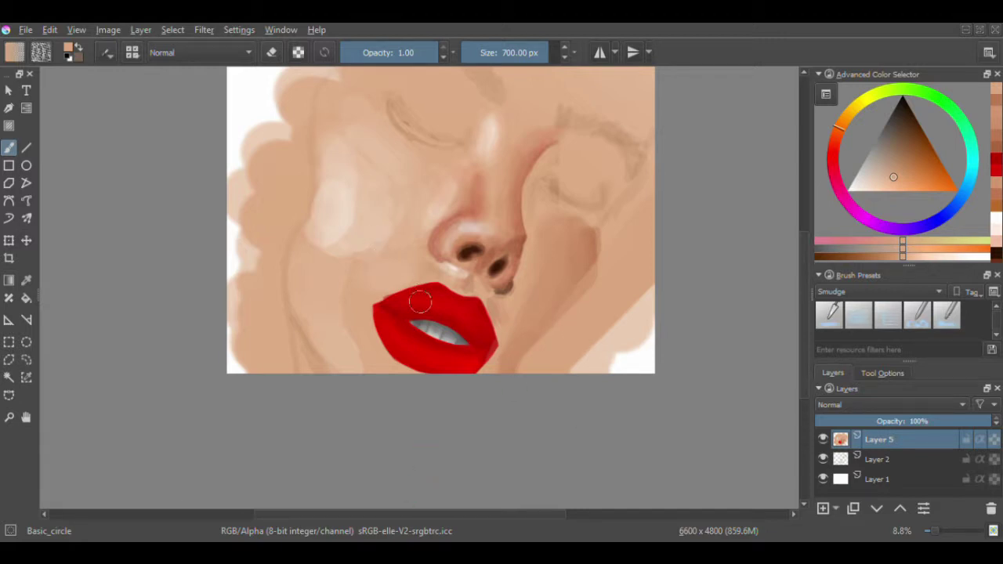
left_click_drag(596, 235, 518, 360)
- Smudge the left cheek highlights down toward the lips with a large Smudge_soft brush
key("slash")
key("bracketright")
key("bracketright")
key("bracketleft")
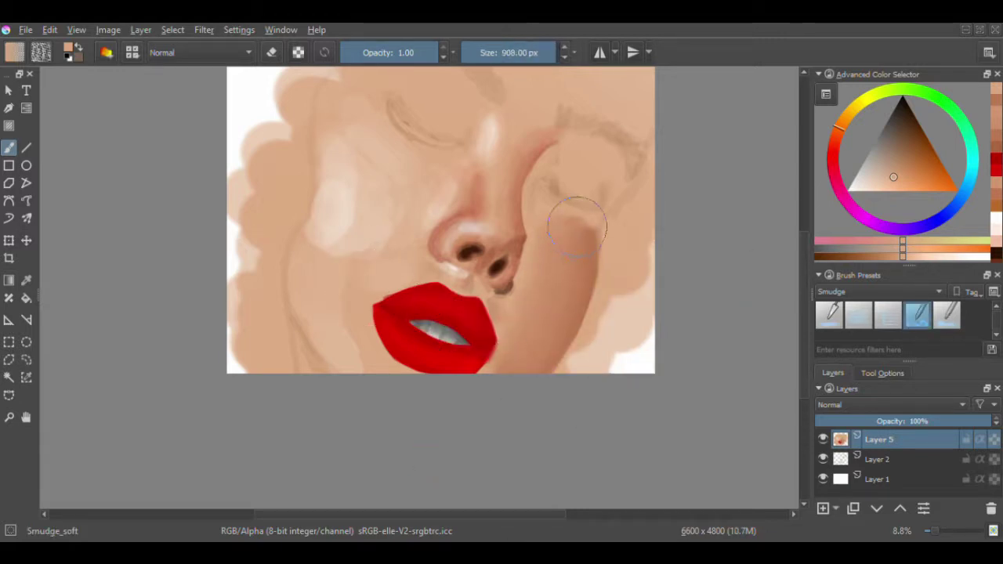
key("bracketleft")
key("bracketleft")
key("bracketleft")
key("bracketleft")
key("bracketleft")
key("bracketleft")
key("bracketright")
key("bracketright")
key("bracketright")
key("bracketright")
key("bracketright")
key("bracketright")
key("bracketright")
mouse_move(367, 197)
left_mouse_down()
mouse_move(332, 225)
mouse_move(371, 256)
mouse_move(375, 318)
left_mouse_up()
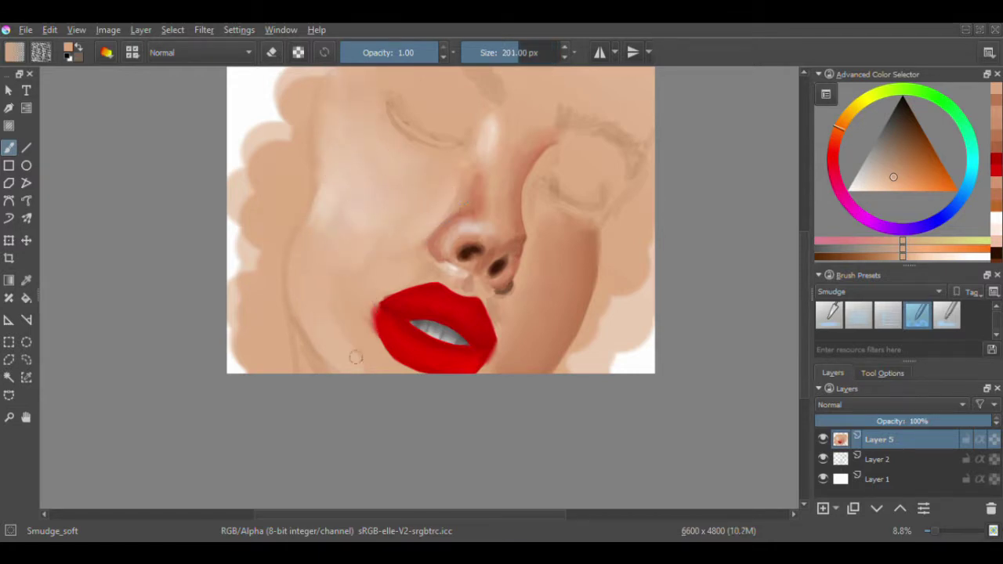
key("bracketleft")
left_click_drag(321, 287, 355, 350)
left_click(914, 178)
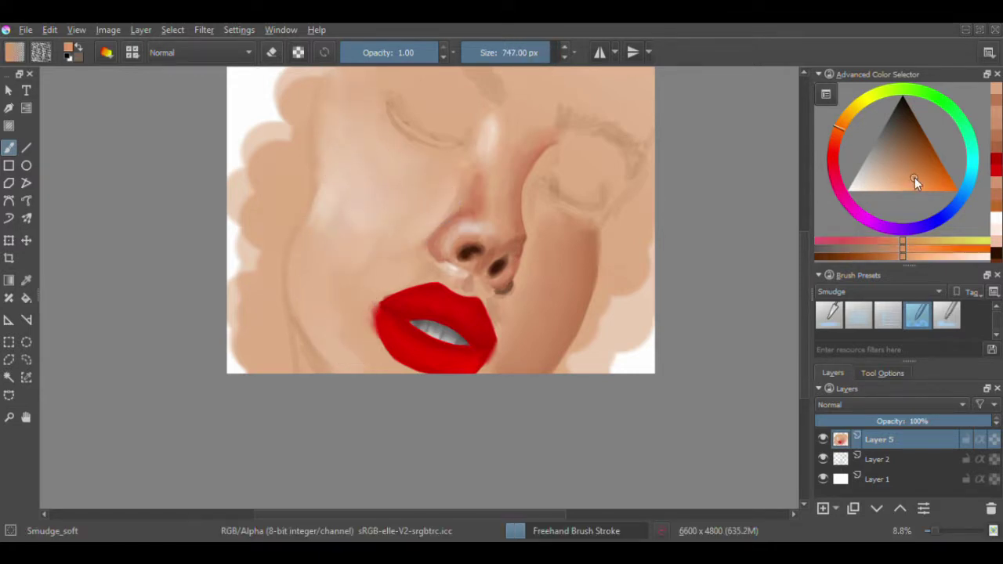
key("slash")
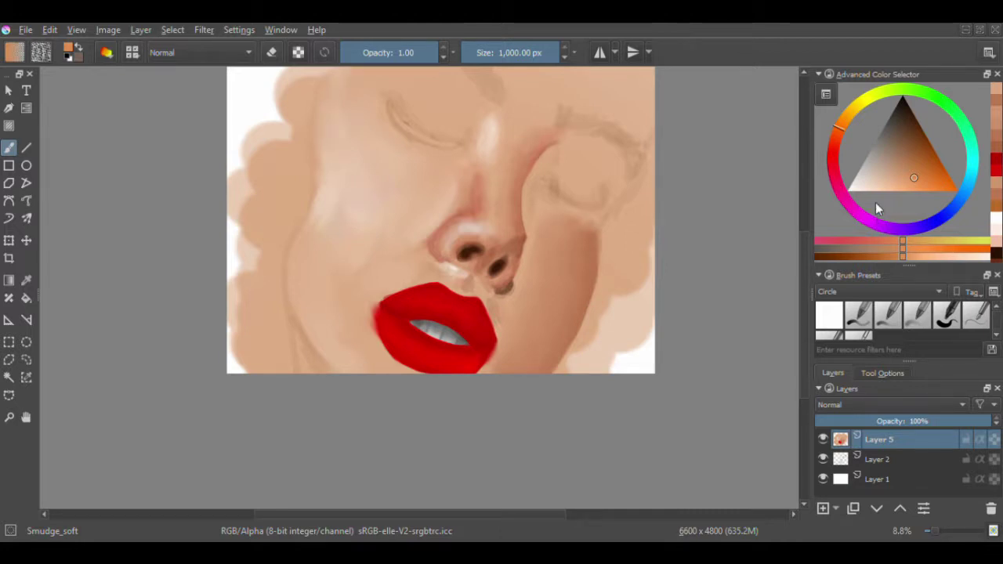
- Paint a soft stroke of a new skin colour on the cheek
left_click(924, 178)
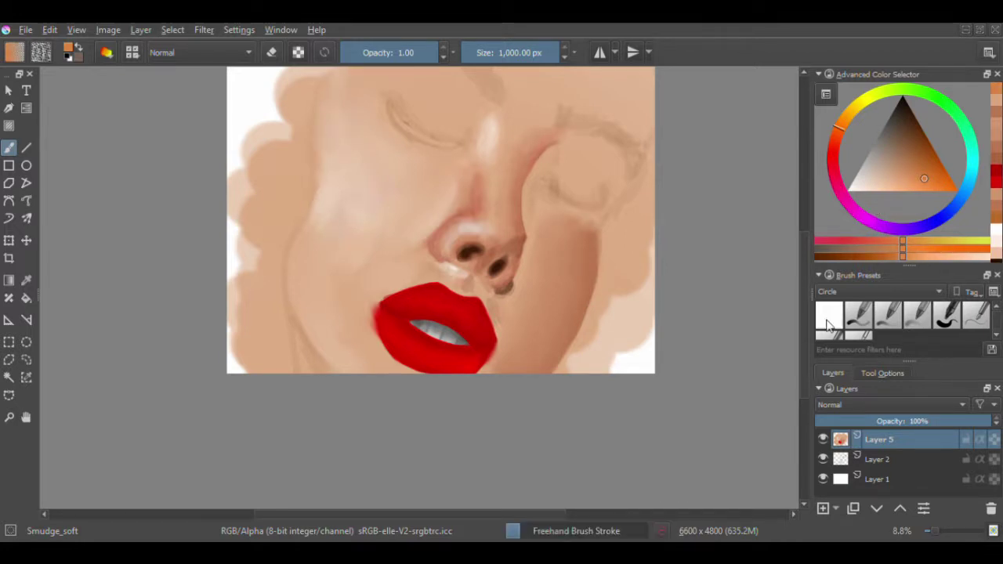
key("/")
left_click_drag(325, 235, 368, 157)
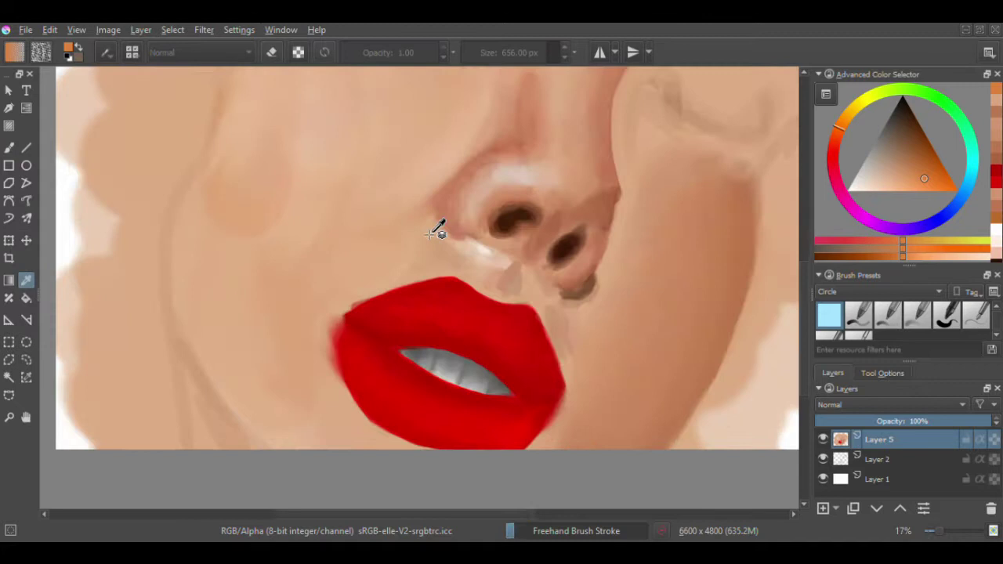
key("/")
key("bracketright")
key("bracketright")
key("bracketright")
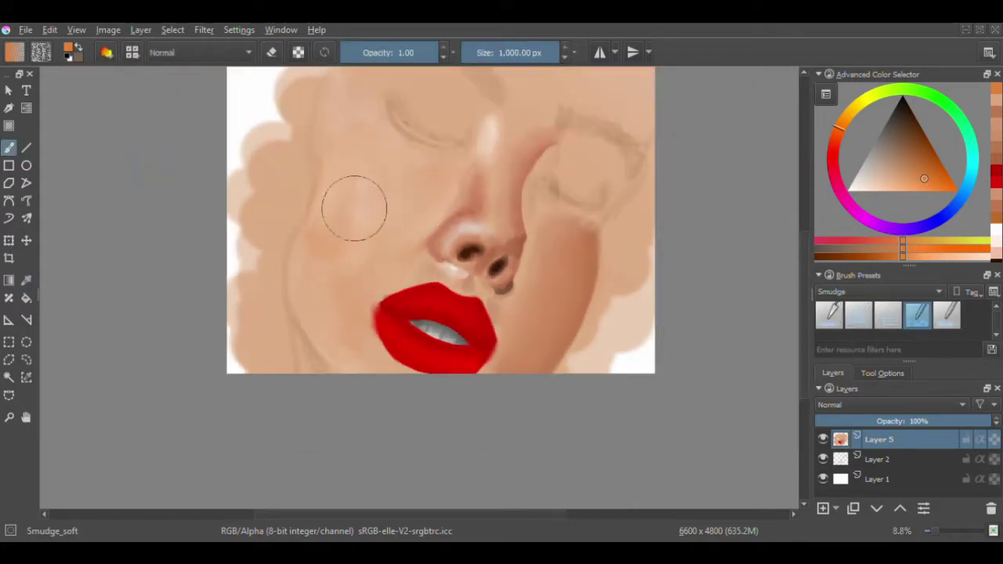
key("plus")
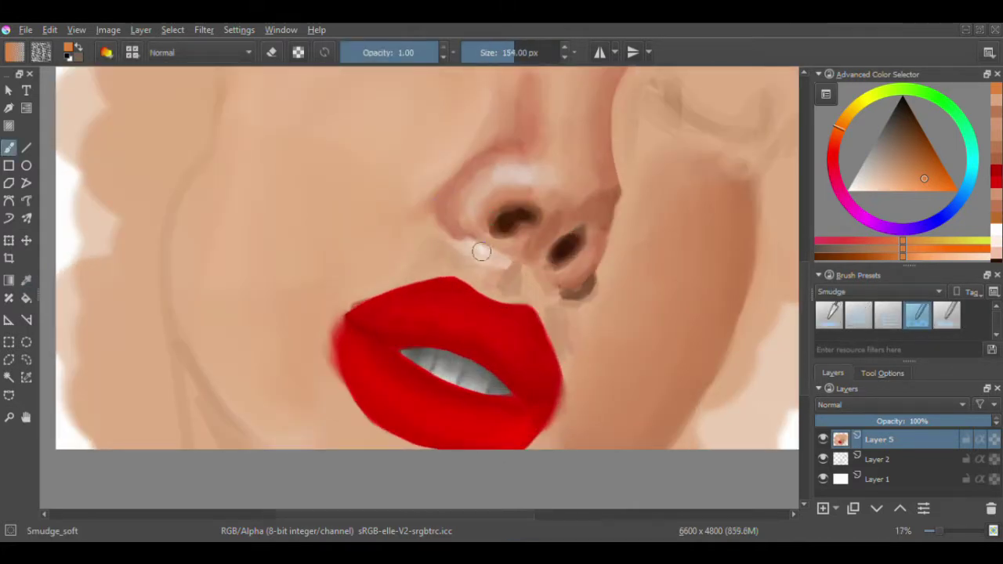
- Paint a pale highlight sampled from the nose onto the left cheek and smudge it in
key("slash")
left_click(511, 179, "ctrl")
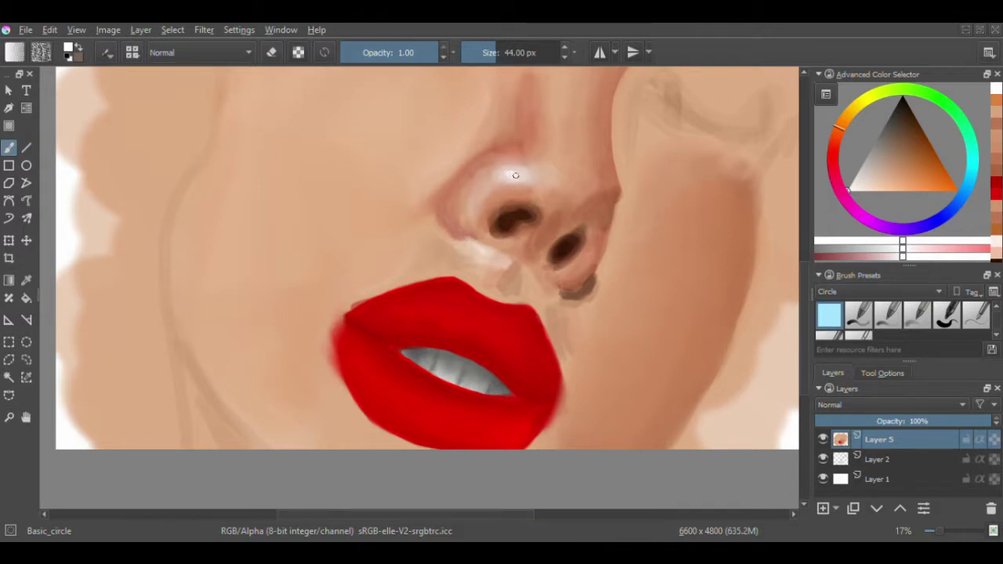
key("minus")
key("bracketright")
key("bracketright")
key("bracketright")
key("bracketright")
key("bracketright")
mouse_move(347, 174)
left_mouse_down()
mouse_move(355, 207)
mouse_move(387, 189)
mouse_move(352, 202)
mouse_move(396, 212)
mouse_move(376, 218)
mouse_move(362, 194)
mouse_move(391, 197)
mouse_move(337, 206)
mouse_move(361, 171)
mouse_move(358, 231)
mouse_move(385, 183)
left_mouse_up()
key("slash")
key("bracketright")
key("bracketleft")
key("bracketleft")
key("bracketleft")
key("bracketleft")
key("bracketleft")
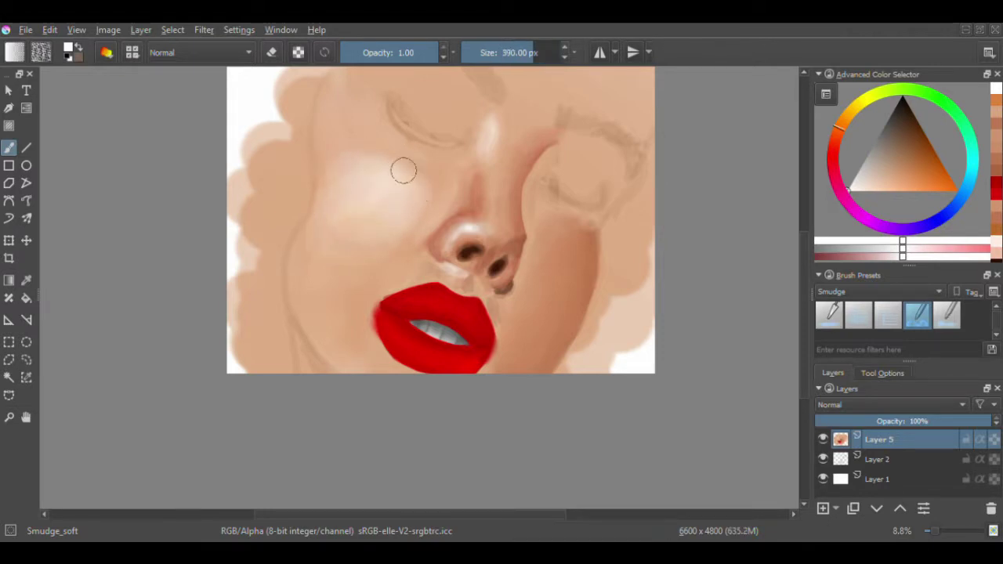
mouse_move(327, 243)
left_mouse_down()
mouse_move(323, 197)
mouse_move(358, 209)
left_mouse_up()
- Sample a mid skin tone and darken the lower-left cheek shadow with Basic_circle
key("bracketright")
key("bracketright")
key("bracketright")
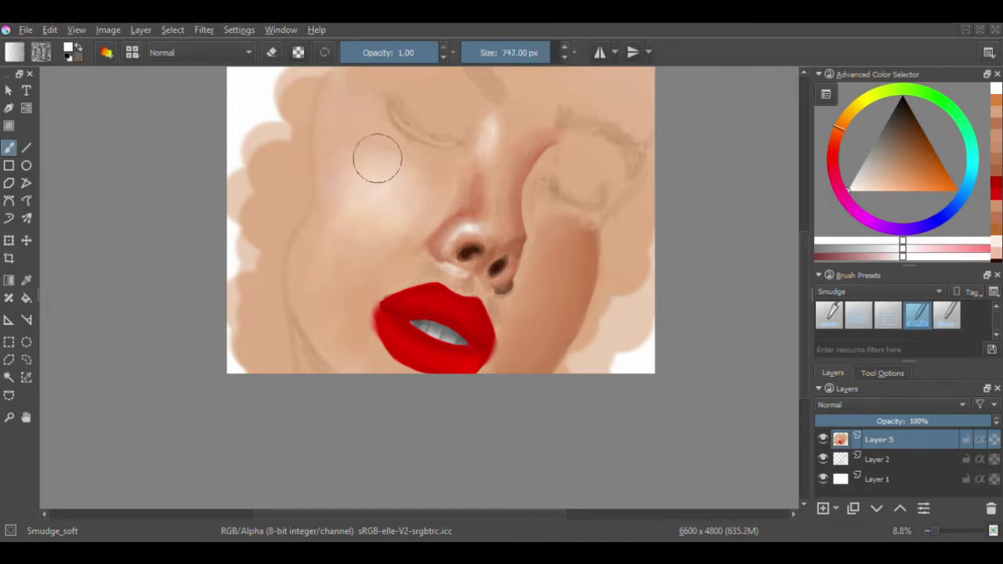
left_click(313, 336, "ctrl")
key("bracketleft")
key("bracketleft")
key("bracketleft")
key("bracketleft")
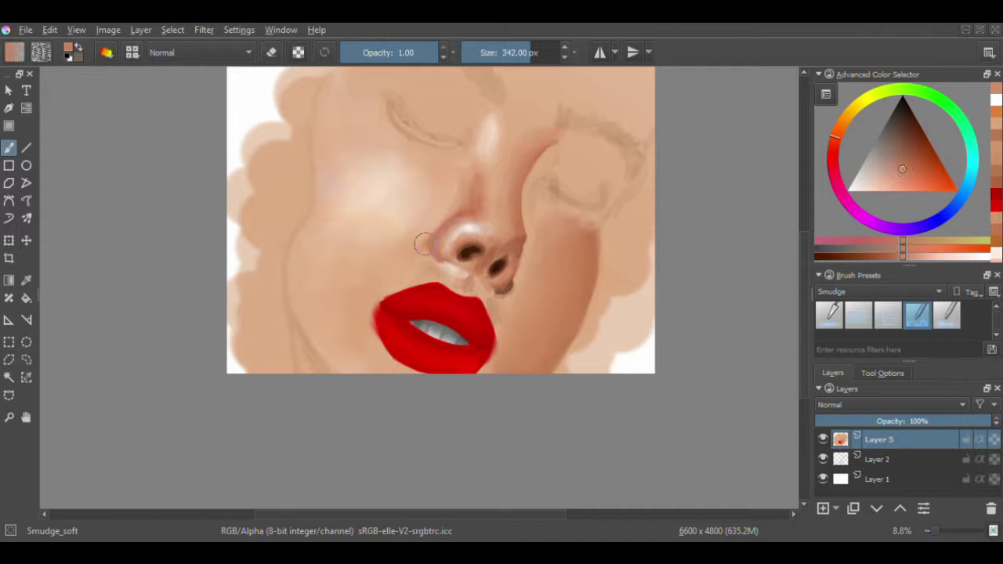
left_click(878, 291)
left_click(838, 365)
left_click(829, 315)
key("bracketleft")
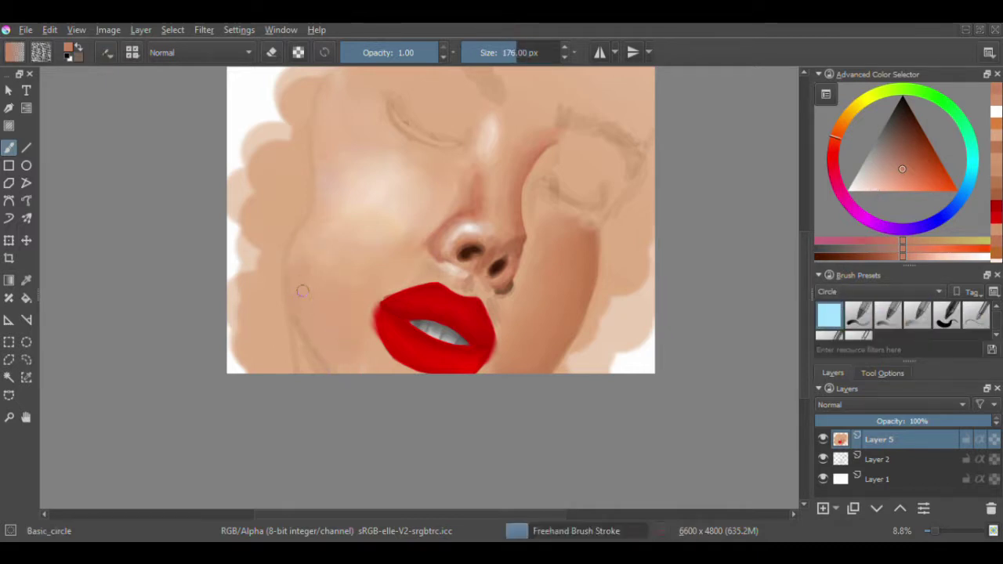
left_click(310, 347, "ctrl")
key("bracketright")
key("bracketright")
key("bracketright")
left_click_drag(310, 321, 325, 365)
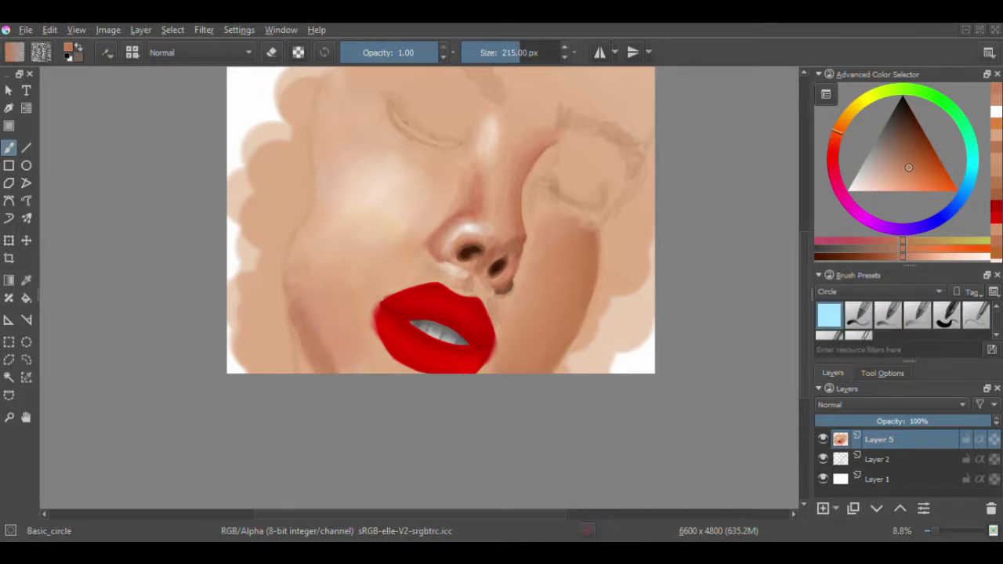
- Tweak the skin colour slightly and resize the soft smudge brush for blending
left_click(915, 159)
key("bracketleft")
key("bracketleft")
key("bracketleft")
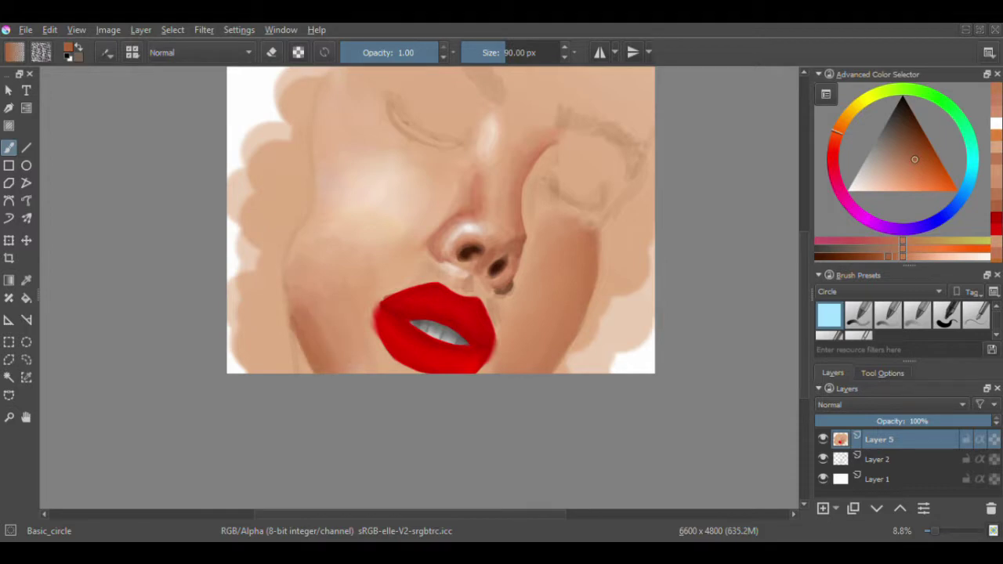
key("slash")
key("bracketright")
key("bracketright")
key("bracketright")
key("bracketright")
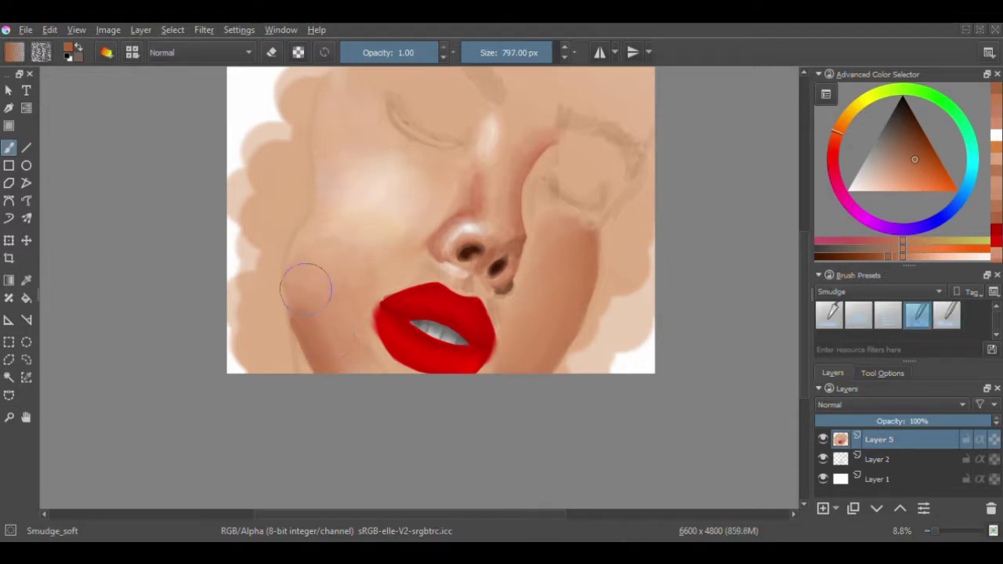
key("slash")
- Zoom in on the face and sample lighter and darker skin tones around the nose
key("plus")
left_click(426, 146, "ctrl")
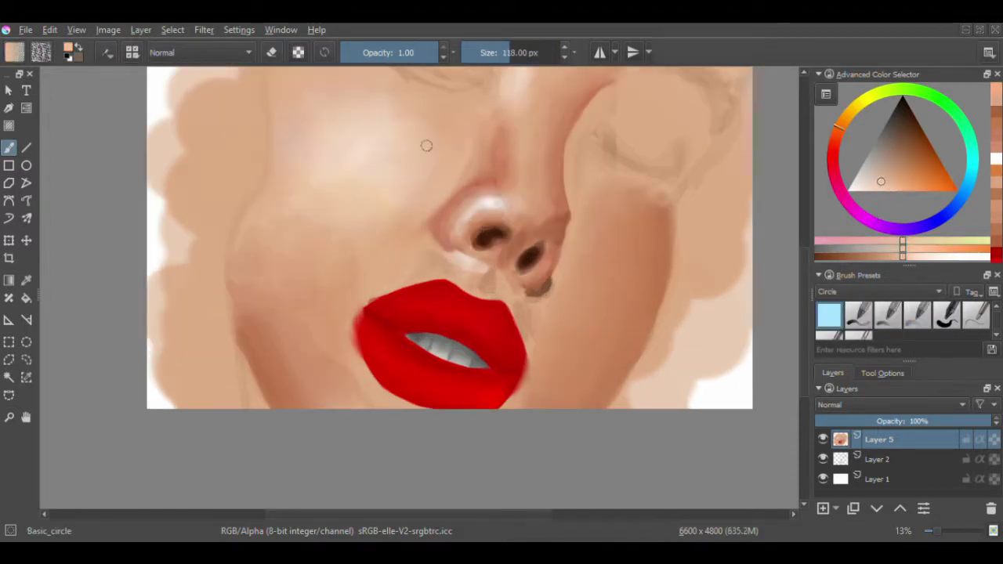
key("bracketright")
key("bracketright")
key("bracketright")
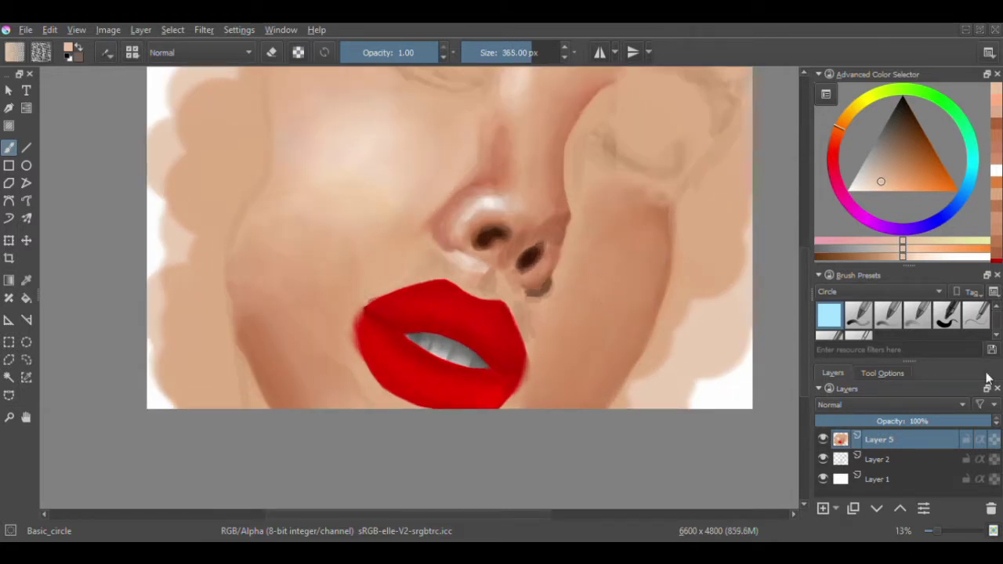
key("slash")
left_click(521, 196, "ctrl")
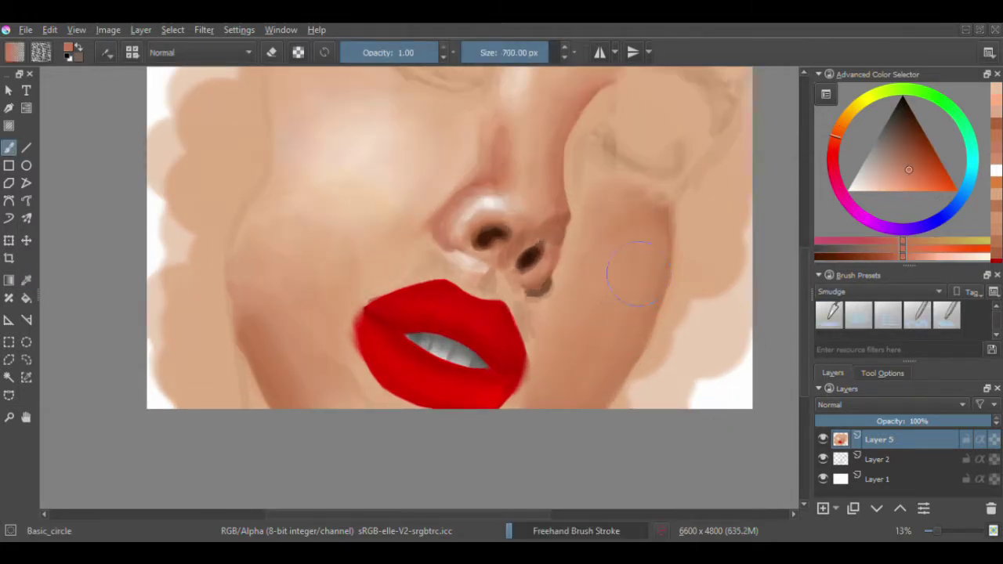
key("bracketleft")
key("bracketleft")
key("bracketleft")
key("bracketleft")
key("bracketleft")
key("bracketleft")
key("bracketleft")
key("bracketleft")
left_click(610, 373, "ctrl")
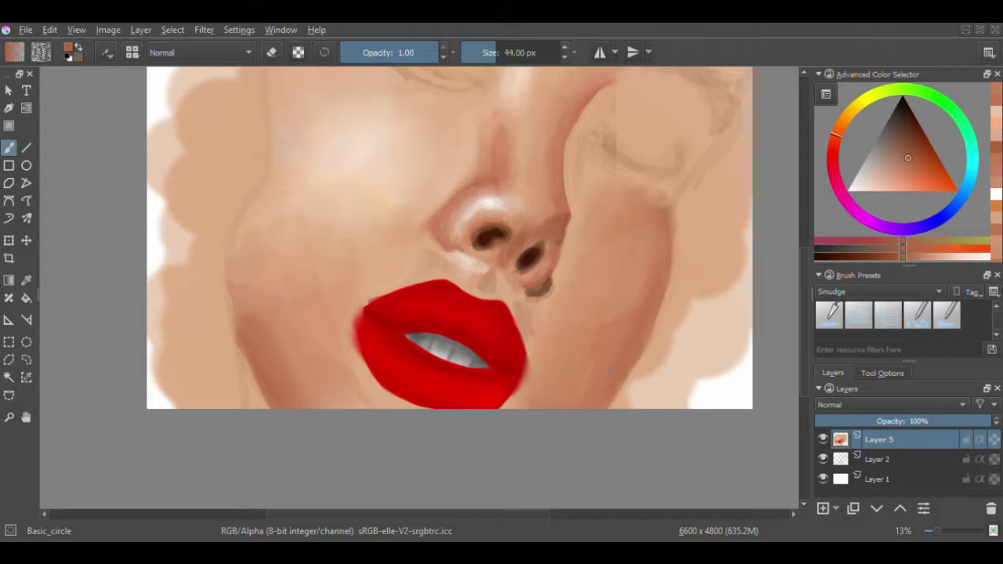
key("bracketright")
key("bracketright")
key("bracketright")
key("bracketright")
key("bracketright")
left_click(663, 324, "ctrl")
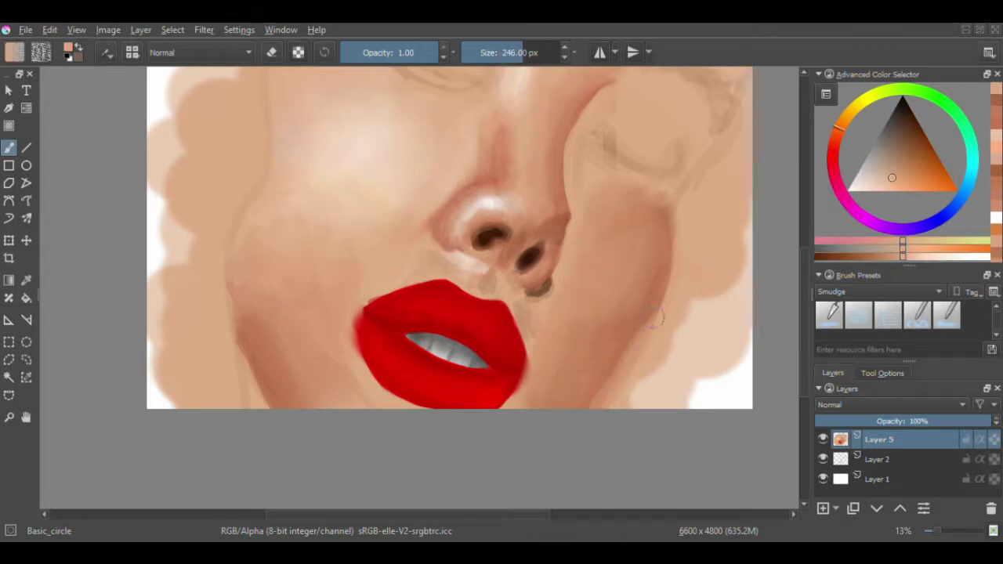
- Blend the shading along the nose bridge with a medium-sized soft smudge brush
key("slash")
key("bracketright")
key("bracketright")
key("bracketright")
key("bracketright")
key("bracketright")
key("bracketright")
key("bracketright")
key("bracketleft")
key("bracketleft")
key("bracketleft")
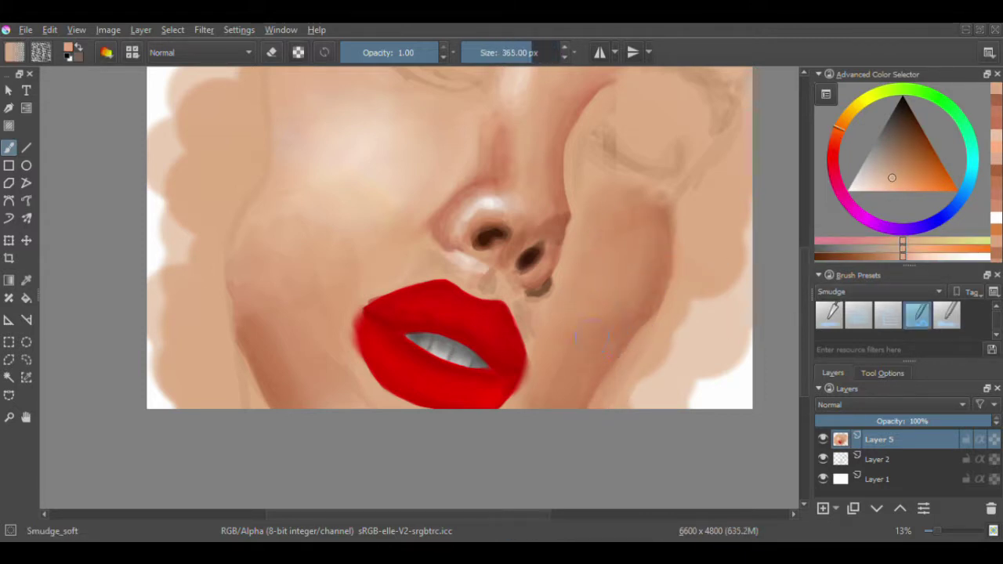
scroll(258, 271, "down", 2)
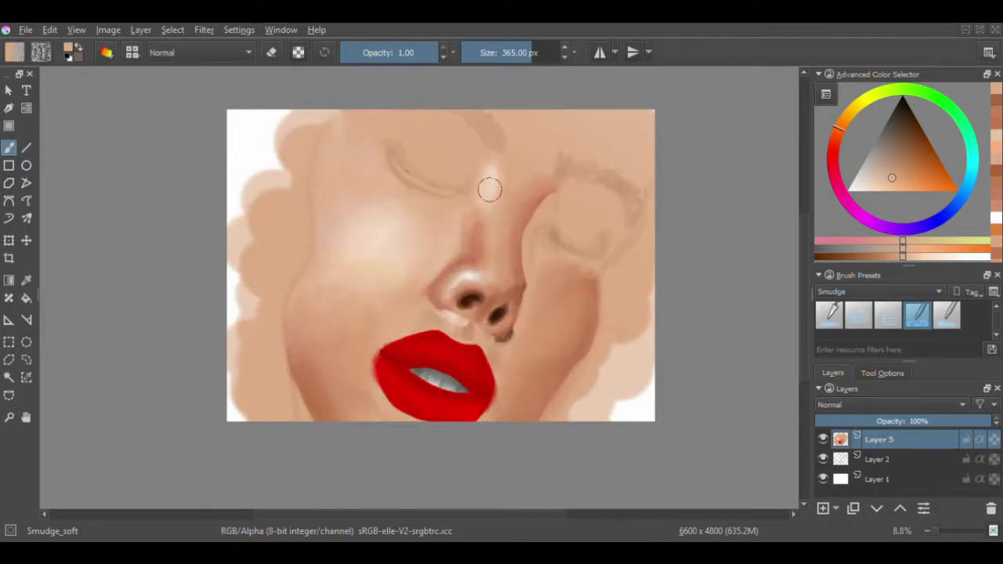
left_click_drag(486, 190, 493, 212)
scroll(493, 213, "up", 2)
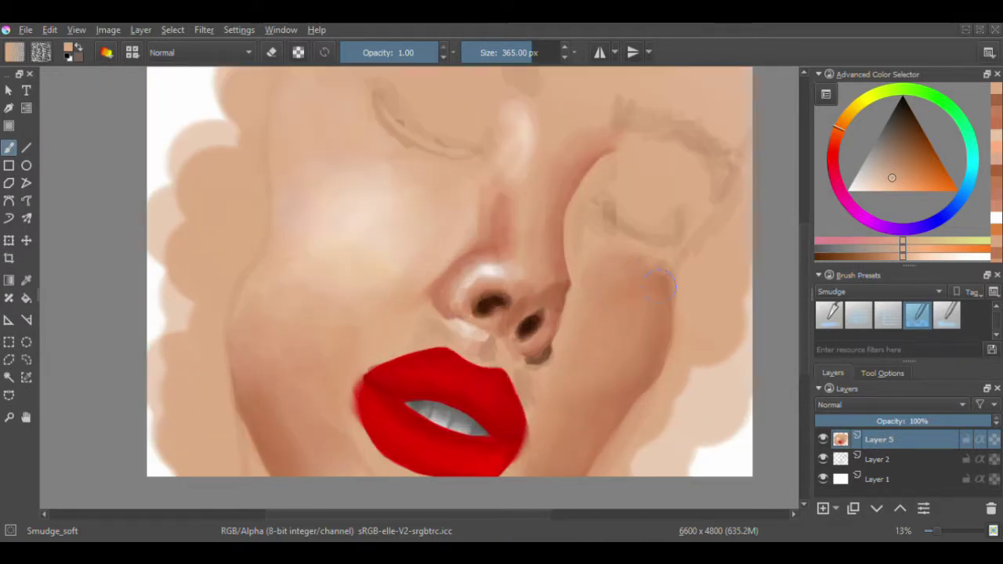
key("plus")
key("slash")
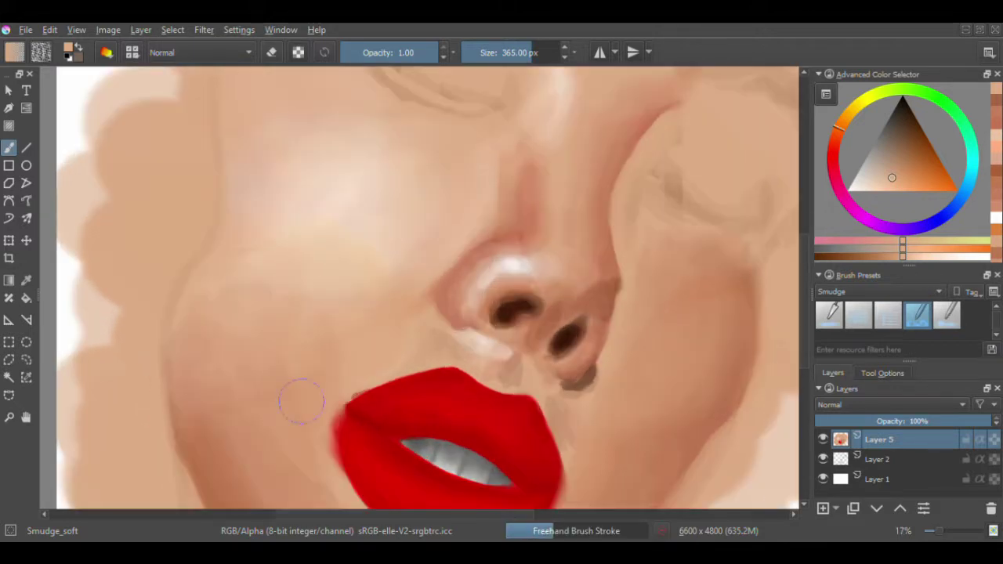
- Paint skin tone over the lips' left edge and smudge the skin under the nose
left_click_drag(312, 427, 368, 381)
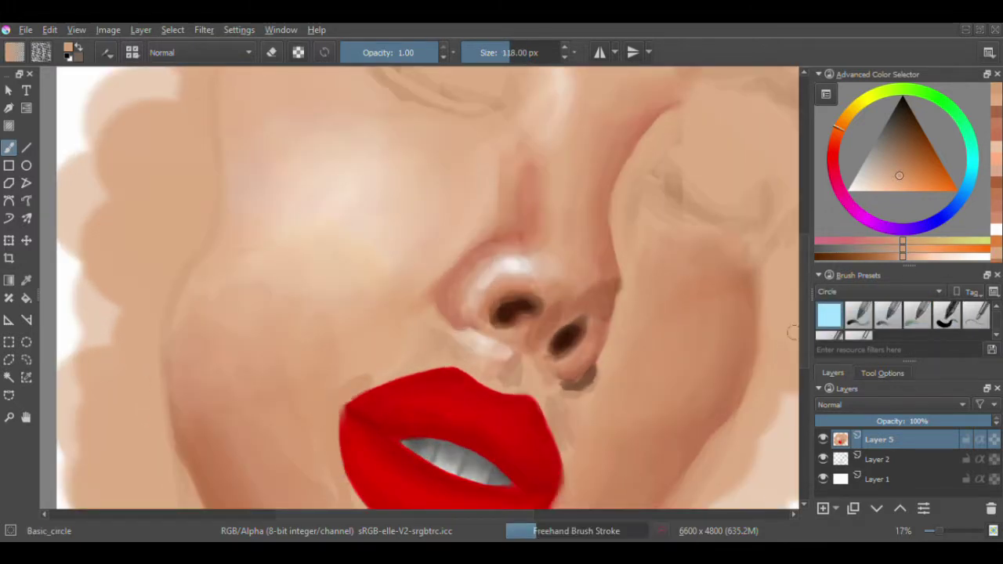
left_click_drag(558, 501, 571, 385)
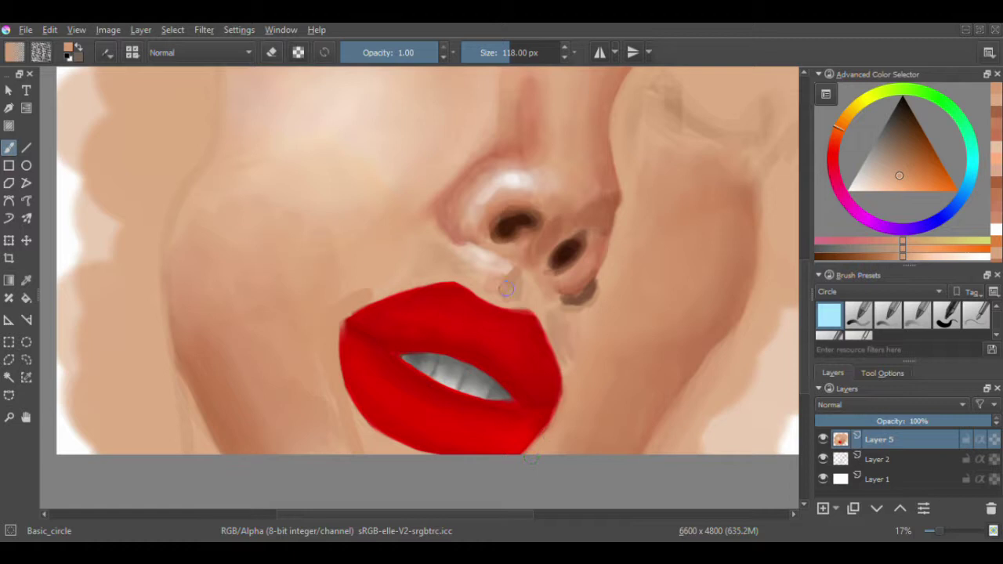
key("slash")
mouse_move(506, 289)
left_mouse_down()
mouse_move(593, 308)
mouse_move(586, 294)
left_mouse_up()
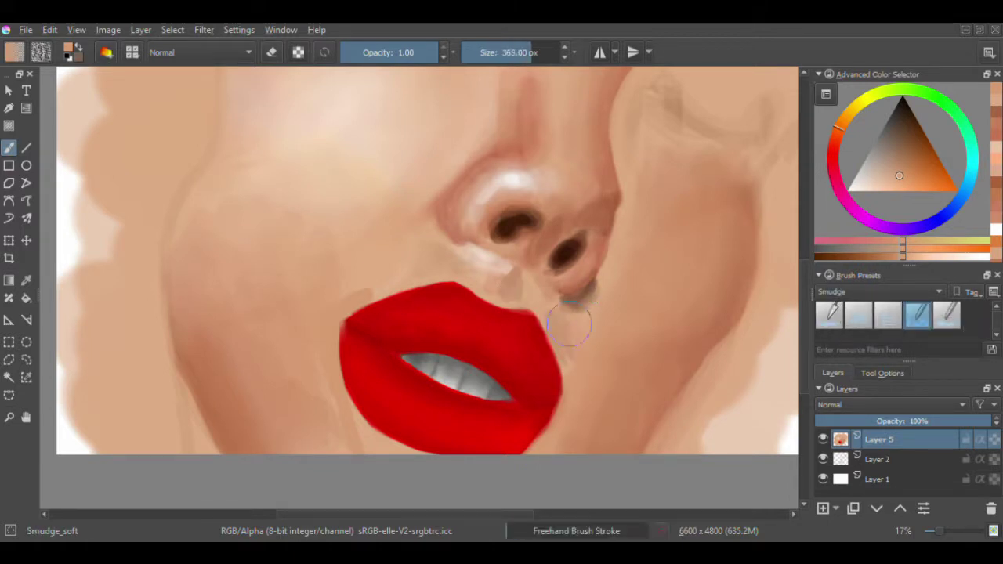
key("bracketright")
key("bracketright")
key("bracketright")
- Dab and stroke darker skin tone across the upper-left forehead
key("bracketright")
key("bracketright")
scroll(298, 228, "down", 3)
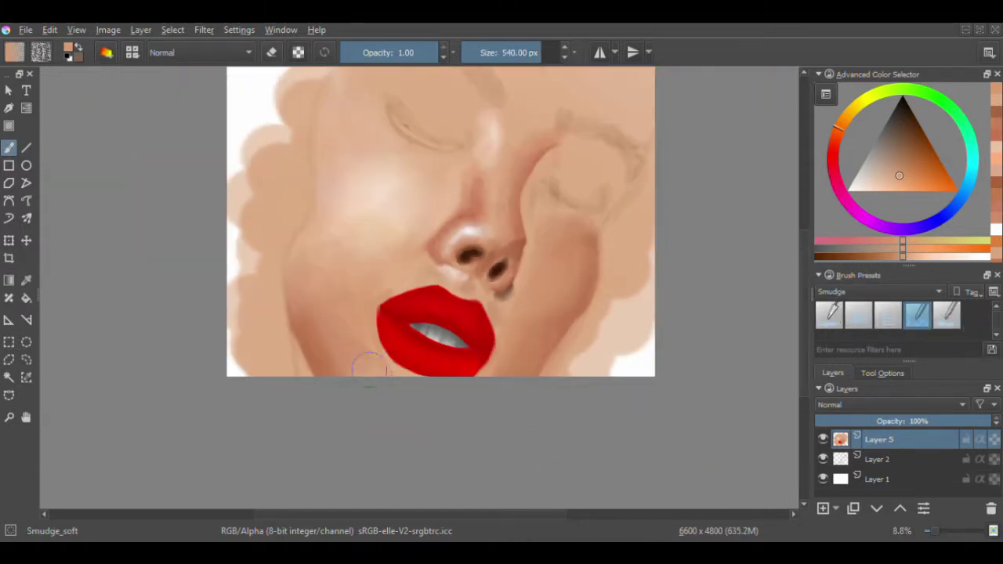
scroll(448, 168, "up", 1)
scroll(448, 168, "down", 1)
key("bracketright")
key("bracketright")
key("bracketright")
key("bracketright")
key("slash")
left_click_drag(343, 128, 357, 105)
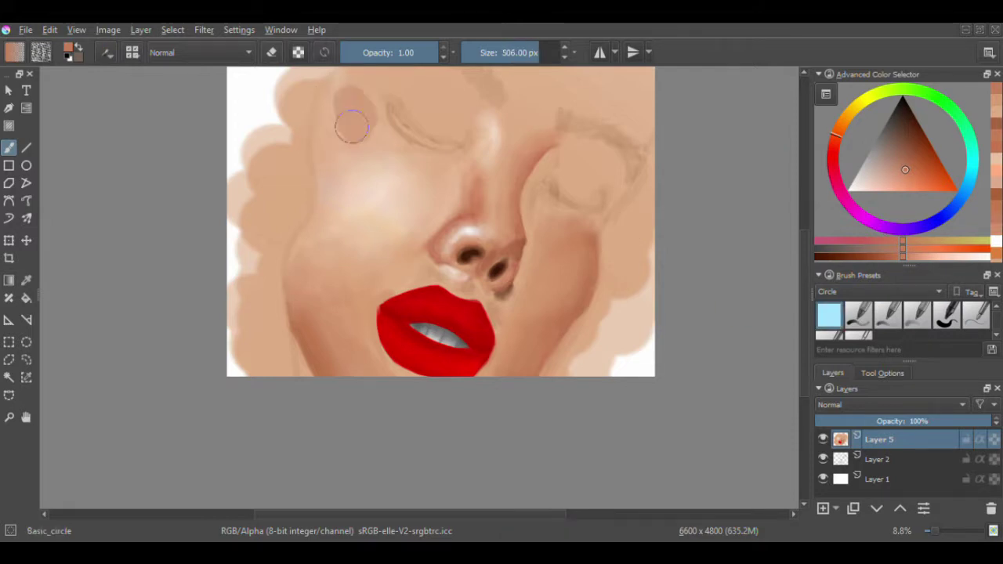
key("bracketright")
key("bracketright")
left_click_drag(332, 139, 345, 95)
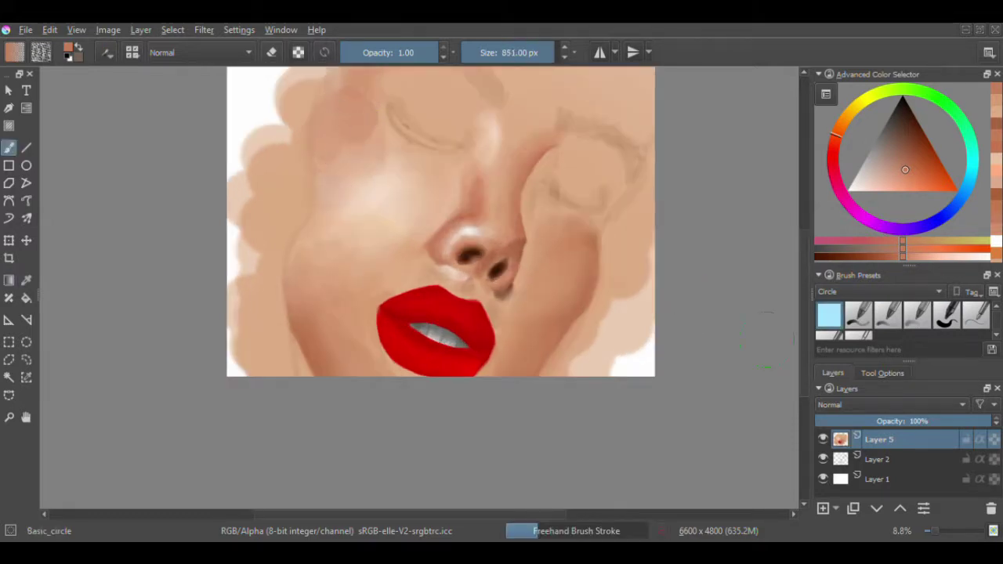
- Lay a darker skin-tone stroke on the cheek with the Basic_circle brush
scroll(878, 291, "down", 1)
left_click(918, 327)
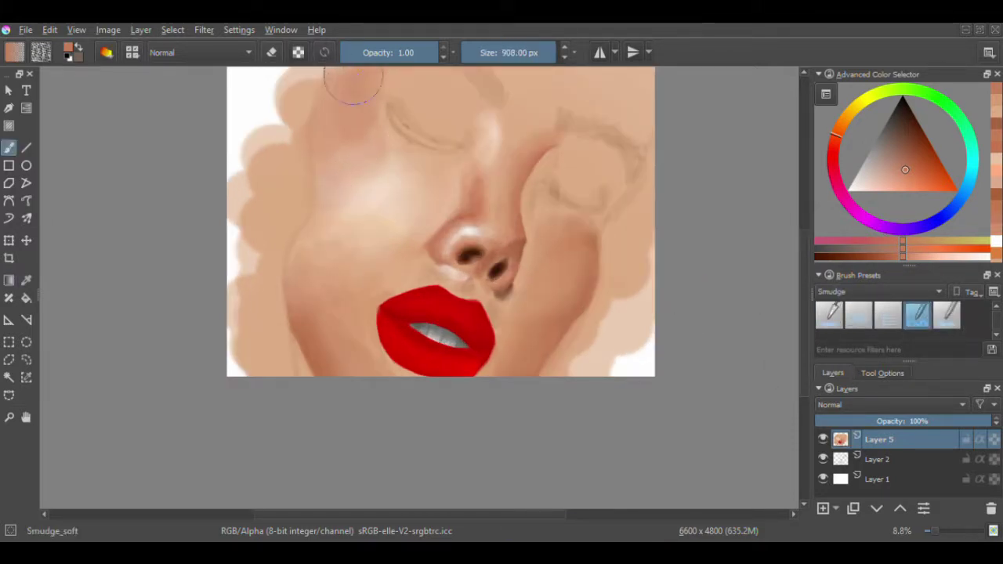
scroll(368, 470, "up", 3)
key("slash")
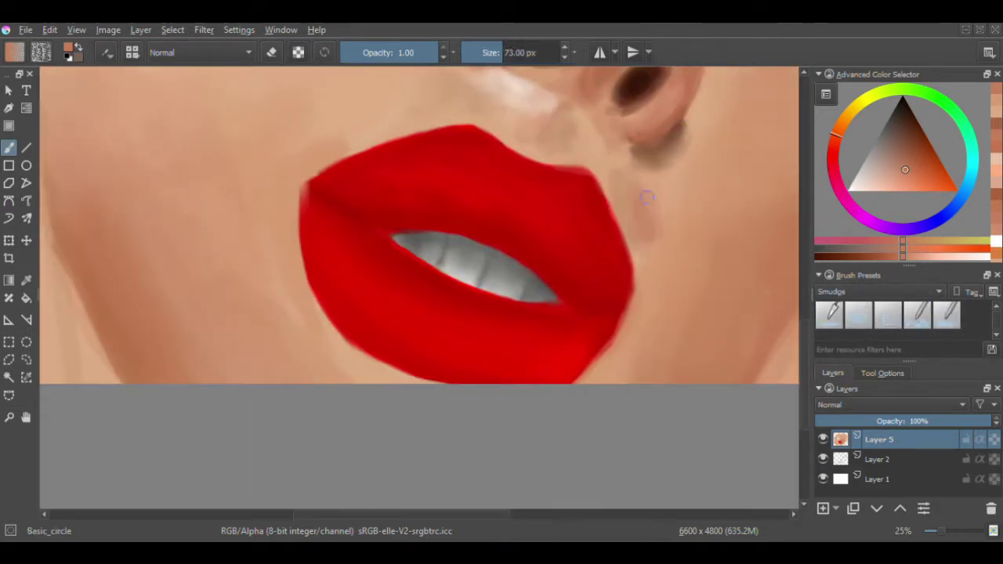
left_click(917, 323)
key("minus")
key("minus")
key("minus")
key("minus")
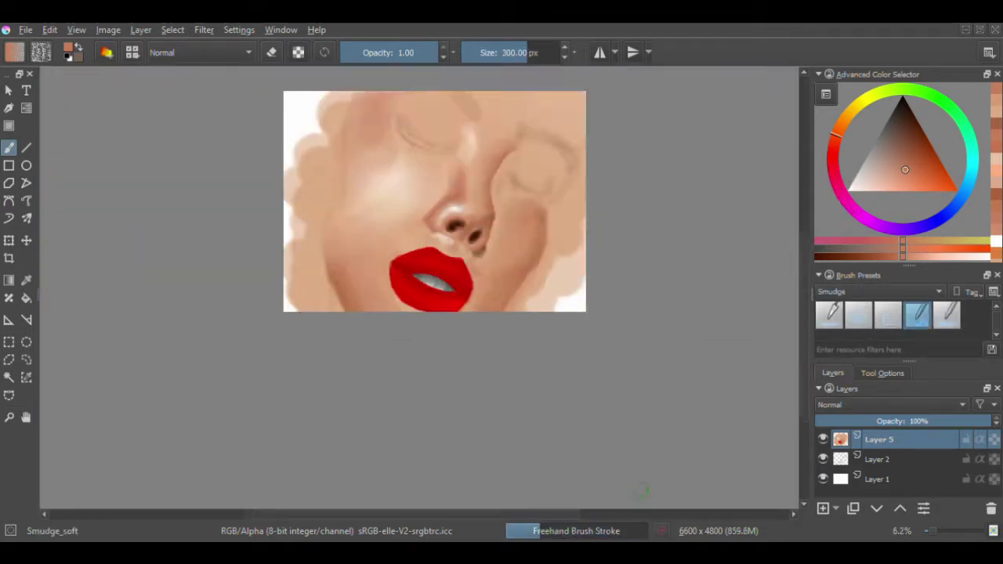
key("plus")
key("slash")
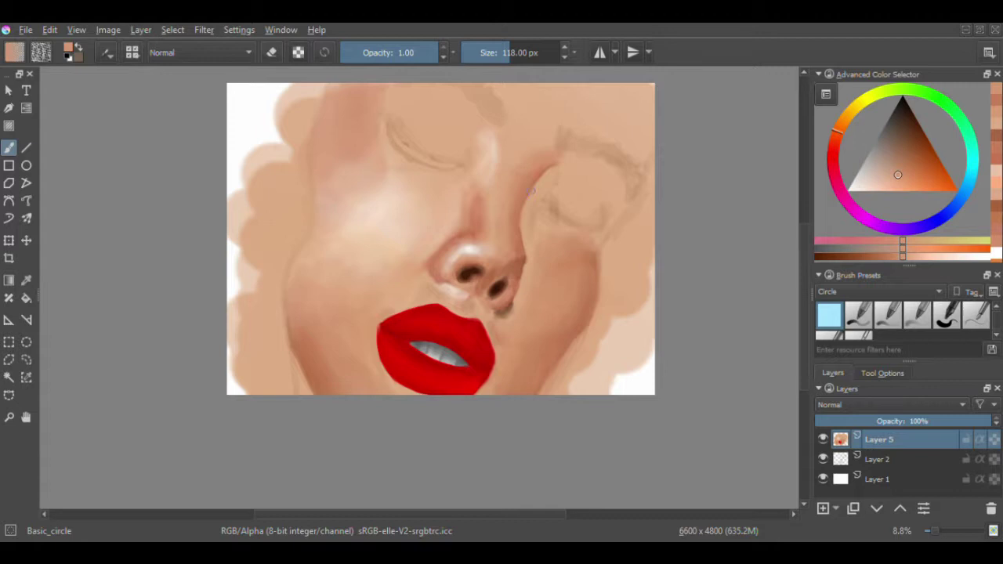
left_click_drag(572, 234, 545, 200)
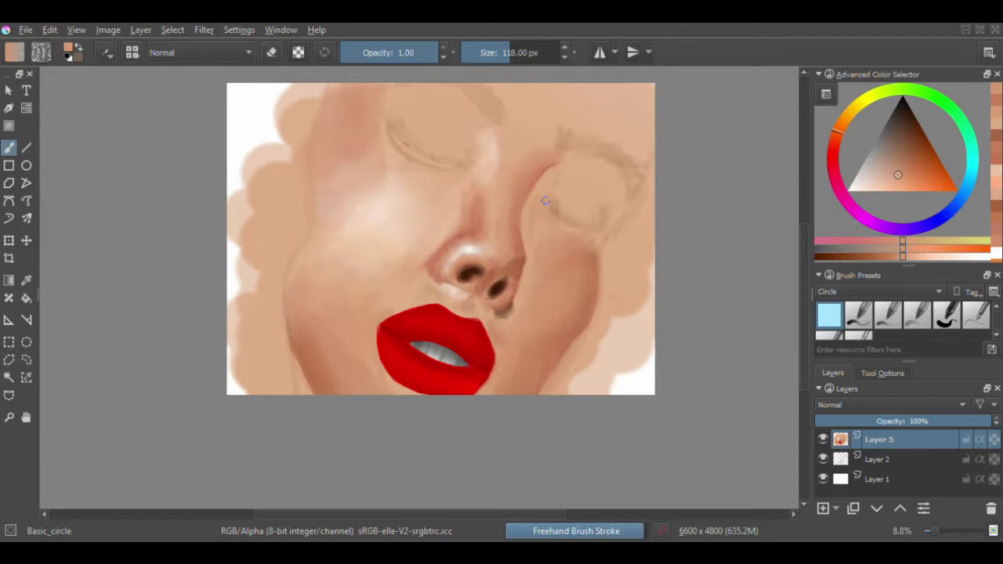
key("plus")
scroll(292, 399, "down", 5)
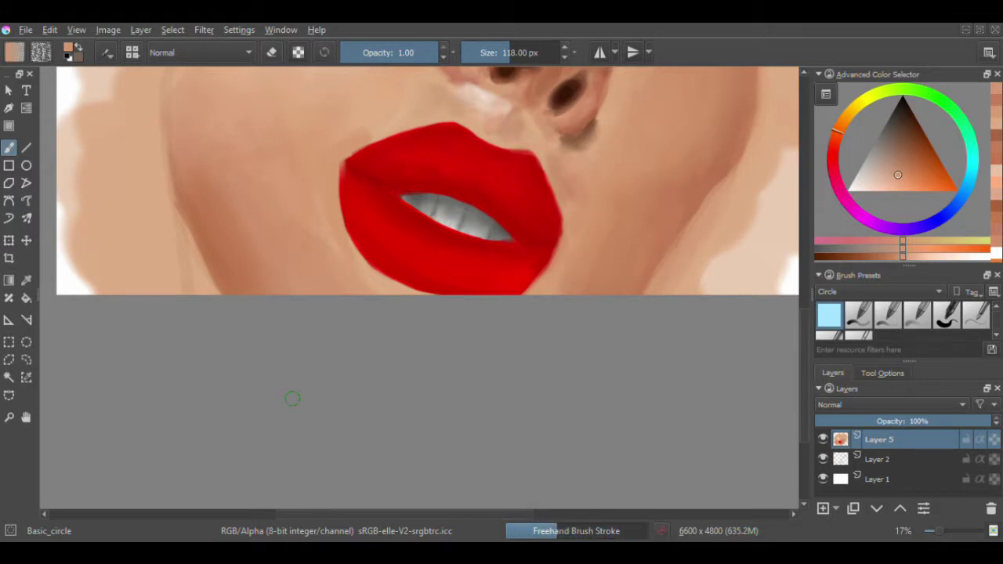
- Sample lip reds and paint darker strokes above the teeth and across the lower lip
left_click(509, 251, "ctrl")
key("plus")
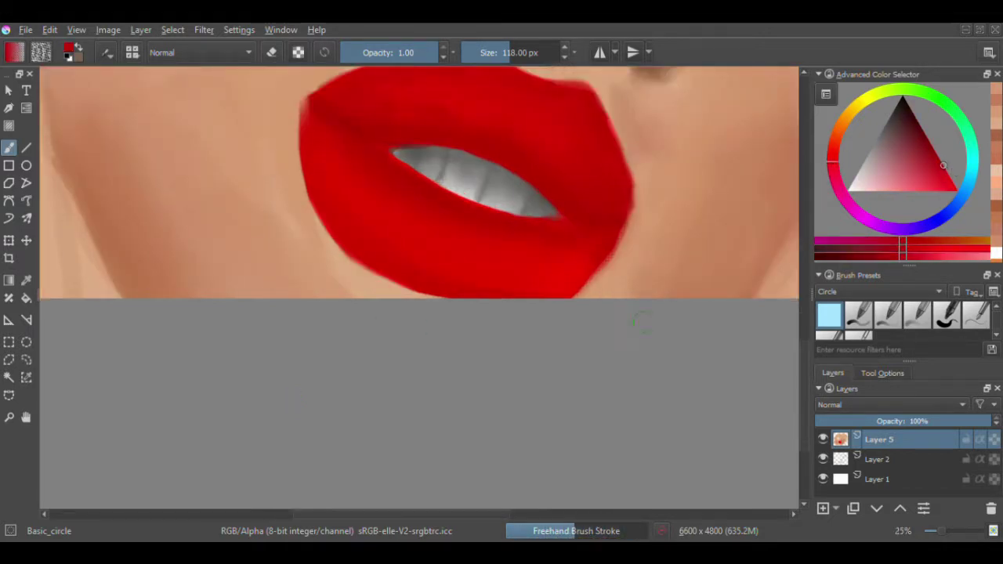
scroll(641, 321, "up", 2)
key("bracketleft")
key("bracketleft")
key("bracketleft")
key("bracketleft")
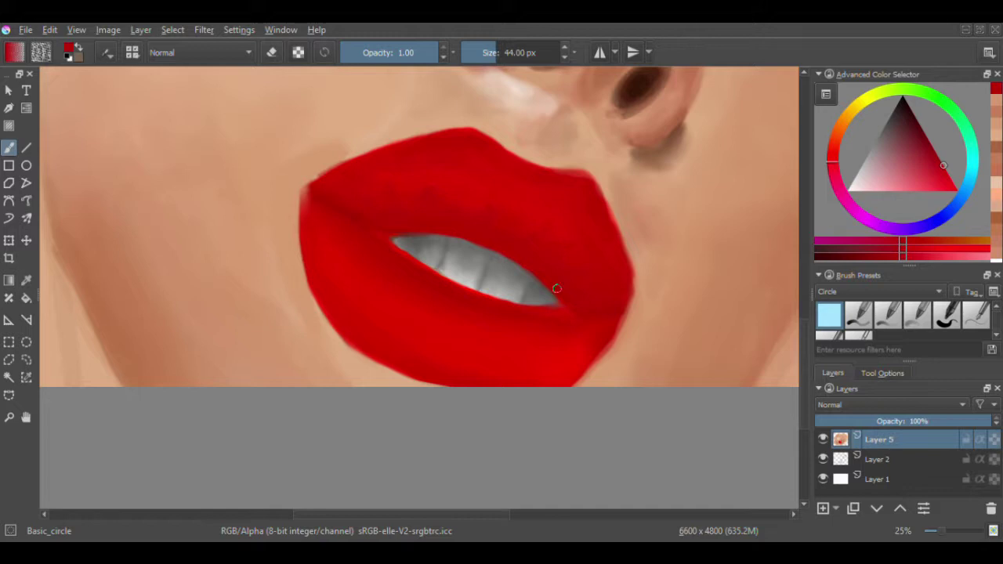
key("bracketleft")
key("bracketleft")
key("bracketleft")
left_click(574, 295, "ctrl")
left_click_drag(491, 249, 510, 259)
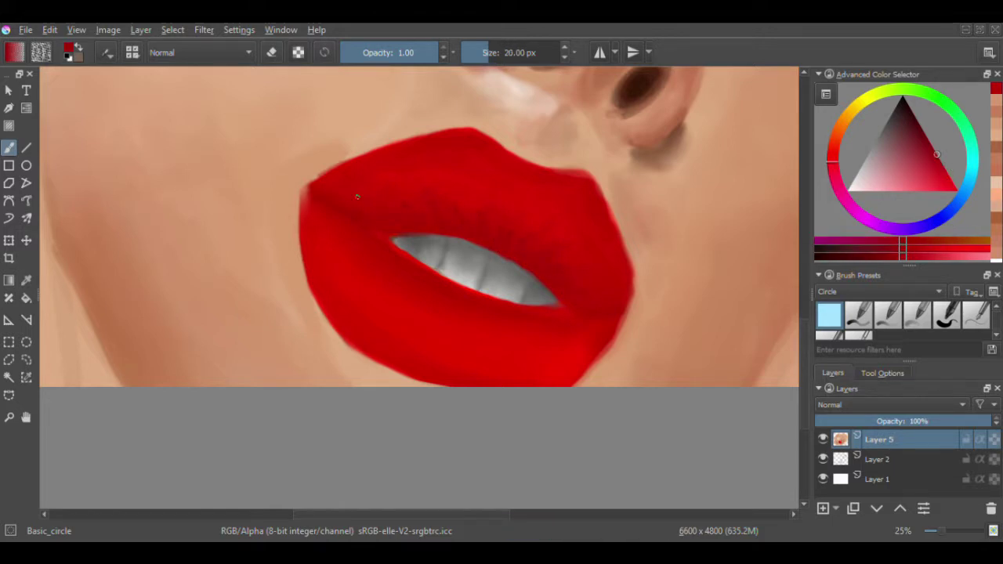
key("bracketright")
key("bracketright")
key("bracketright")
key("bracketright")
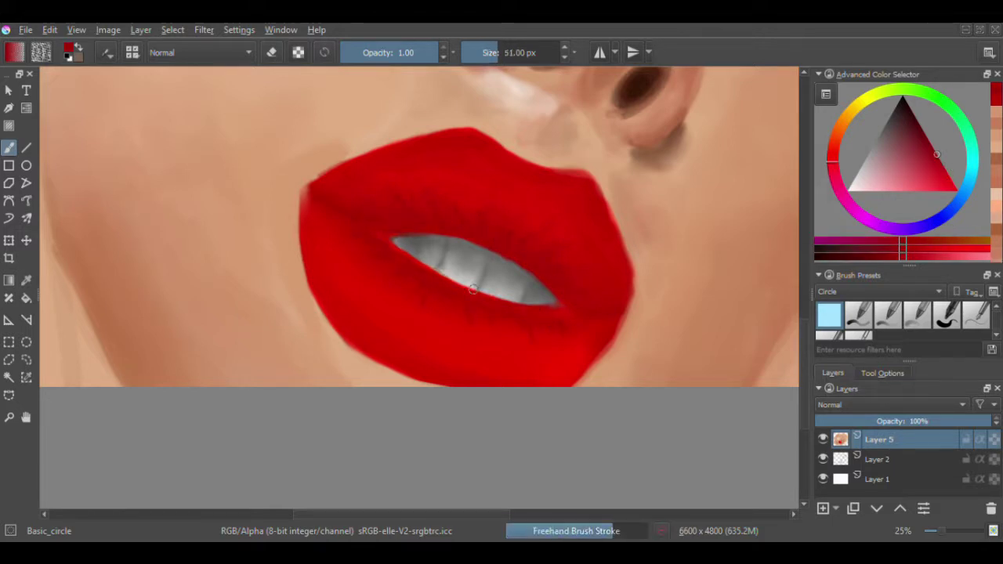
left_click_drag(529, 335, 476, 304)
key("bracketright")
key("bracketright")
key("bracketright")
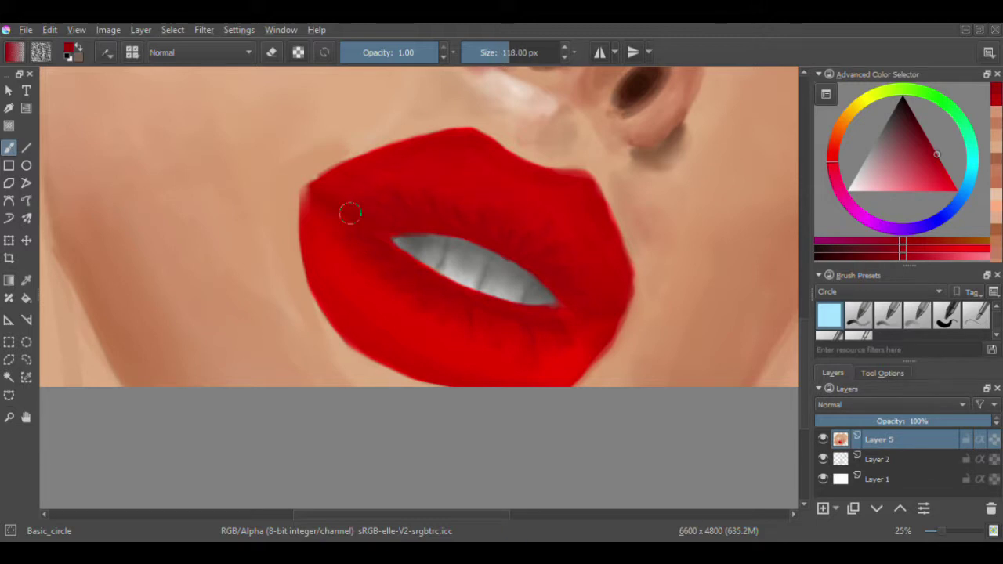
left_click_drag(349, 213, 334, 222)
scroll(390, 254, "down", 5)
- Sample and adjust a skin tone and select the Smudge_soft preset
left_click(639, 188, "ctrl")
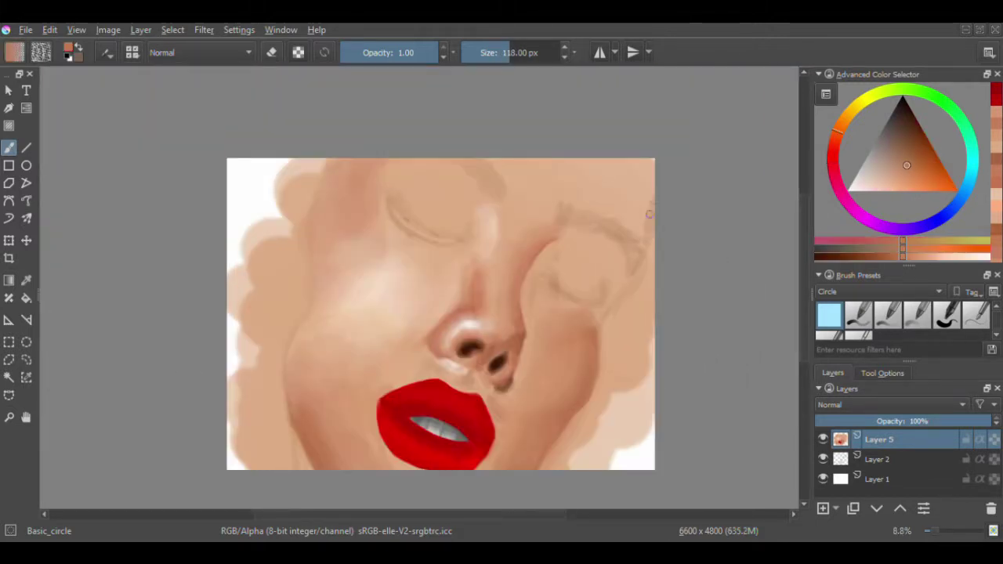
key("bracketright")
key("bracketright")
key("bracketright")
key("bracketright")
left_click(963, 248)
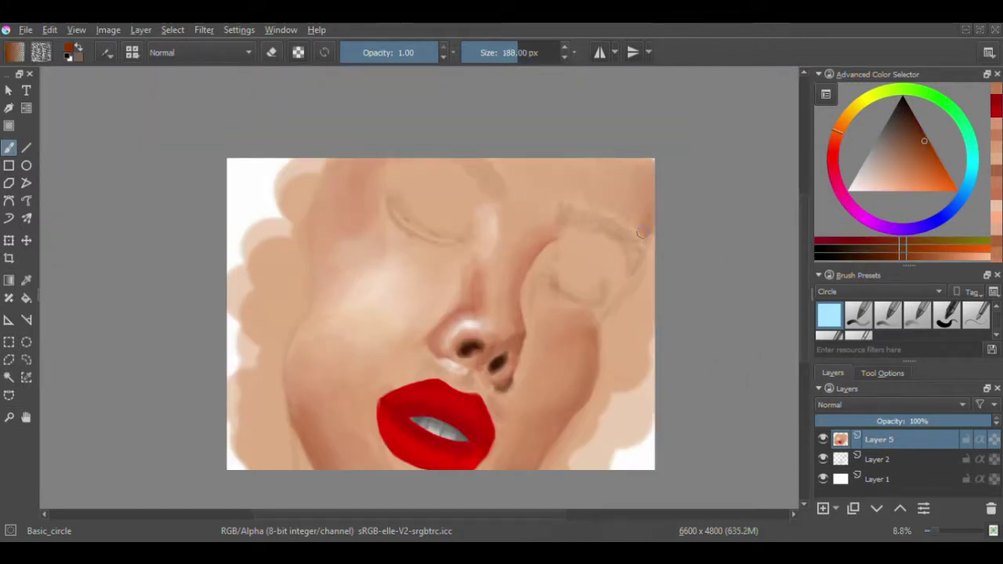
left_click(878, 291)
left_click(878, 381)
left_click(917, 315)
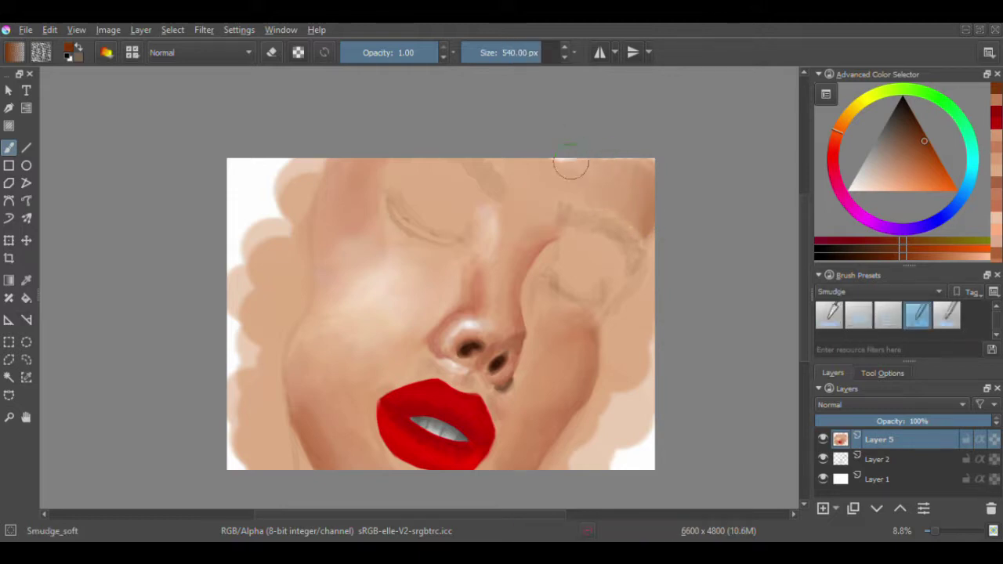
key("bracketleft")
key("bracketleft")
key("bracketleft")
left_click(867, 240)
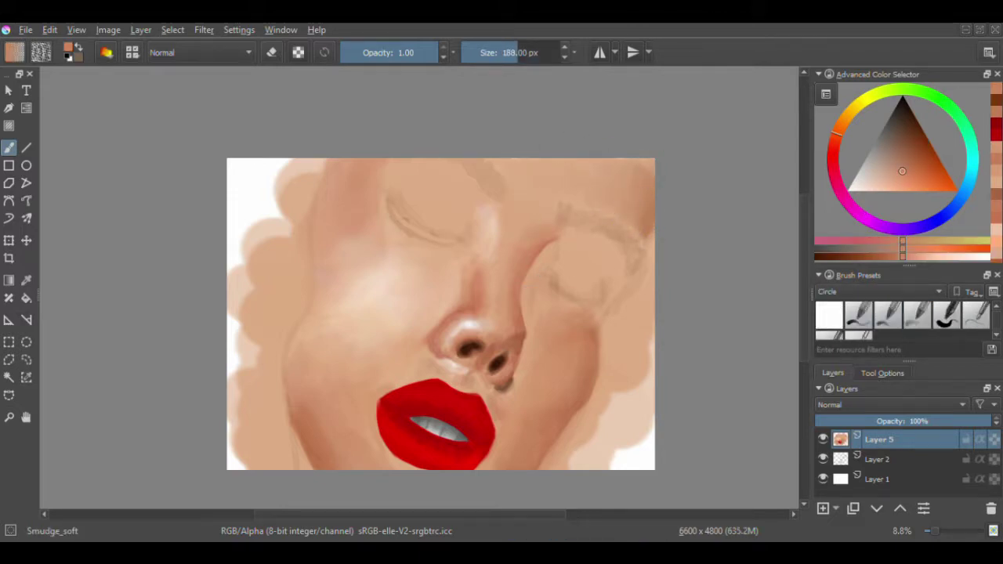
- Paint light highlights on the cheek and blend the forehead and cheek patches in
key("slash")
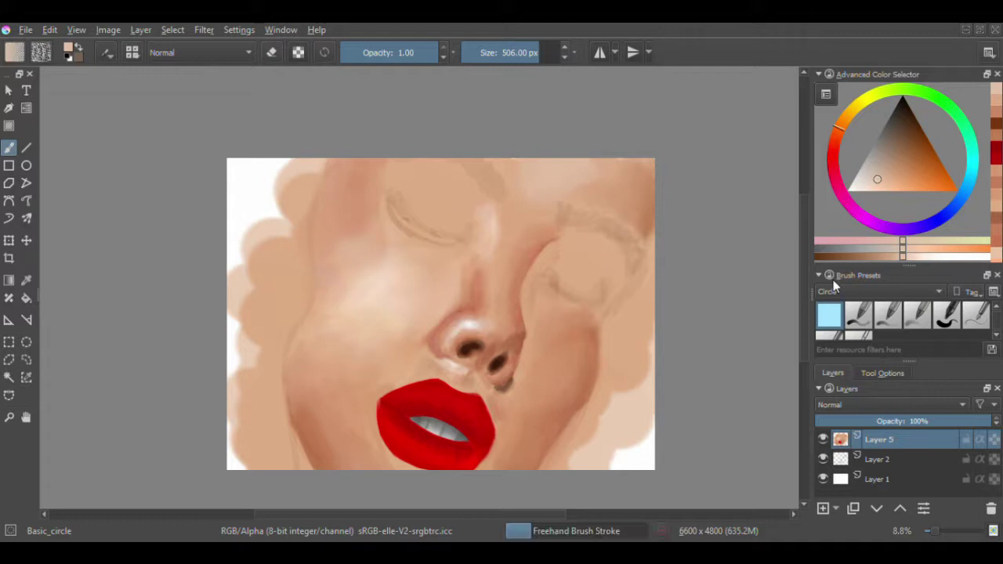
left_click(918, 314)
left_click(399, 273, "ctrl")
key("/")
mouse_move(403, 270)
left_mouse_down()
mouse_move(371, 280)
mouse_move(410, 271)
mouse_move(392, 294)
left_mouse_up()
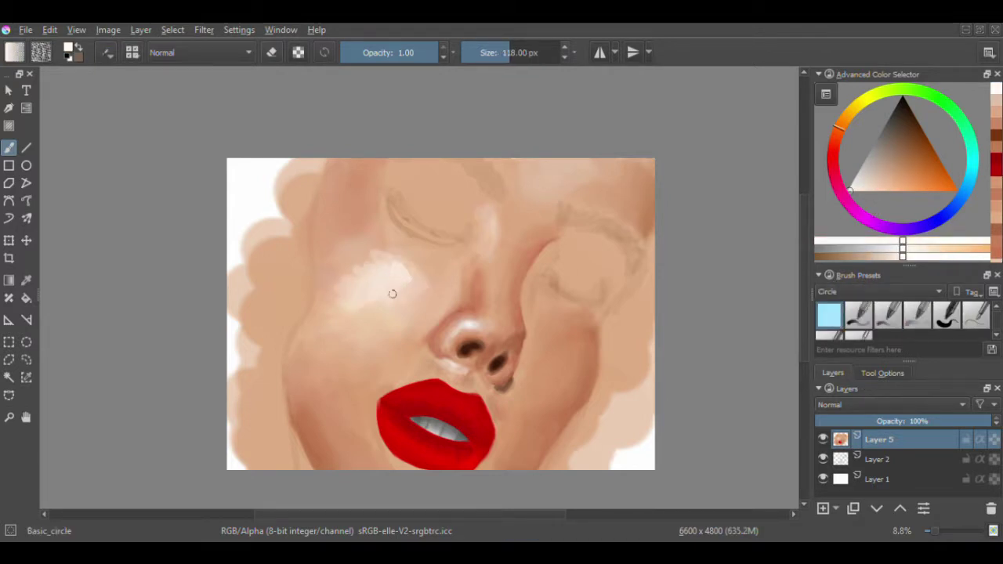
key("/")
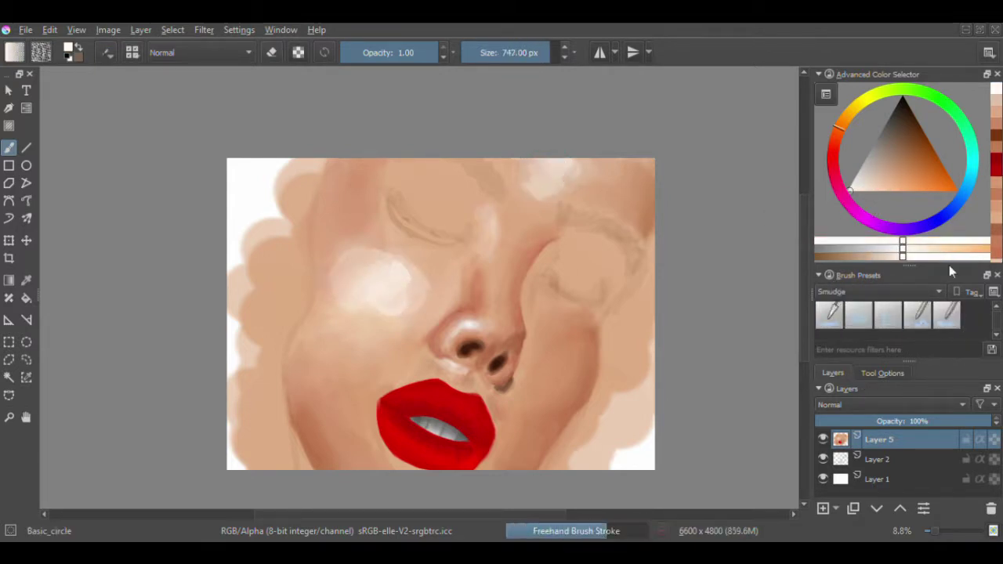
mouse_move(543, 185)
left_mouse_down()
mouse_move(394, 298)
mouse_move(350, 281)
mouse_move(395, 274)
mouse_move(383, 328)
mouse_move(408, 260)
left_mouse_up()
key("[")
- Repaint the cheek with lighter and more saturated skin tones
key("/")
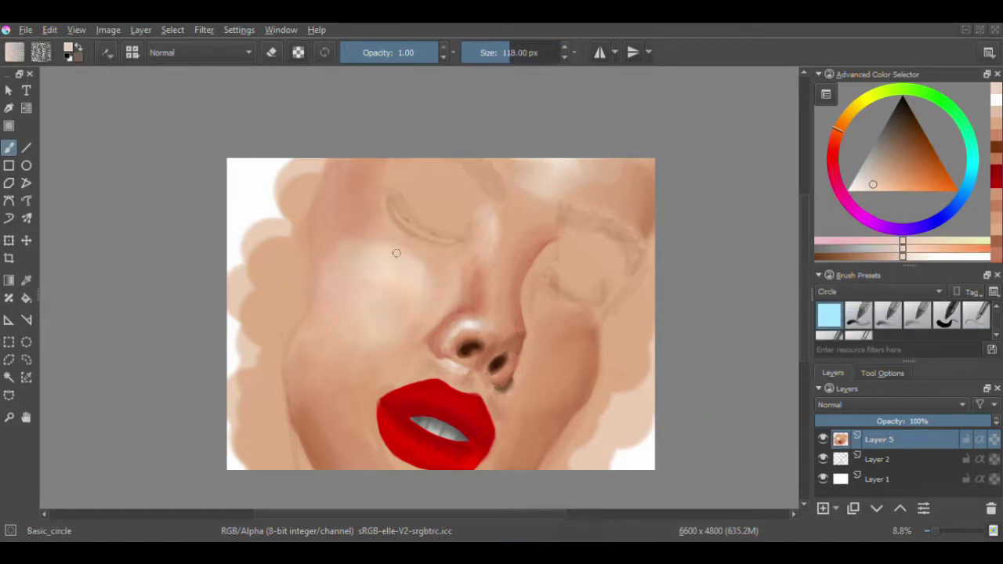
left_click(362, 229, "ctrl")
left_click_drag(346, 278, 384, 314)
key("]")
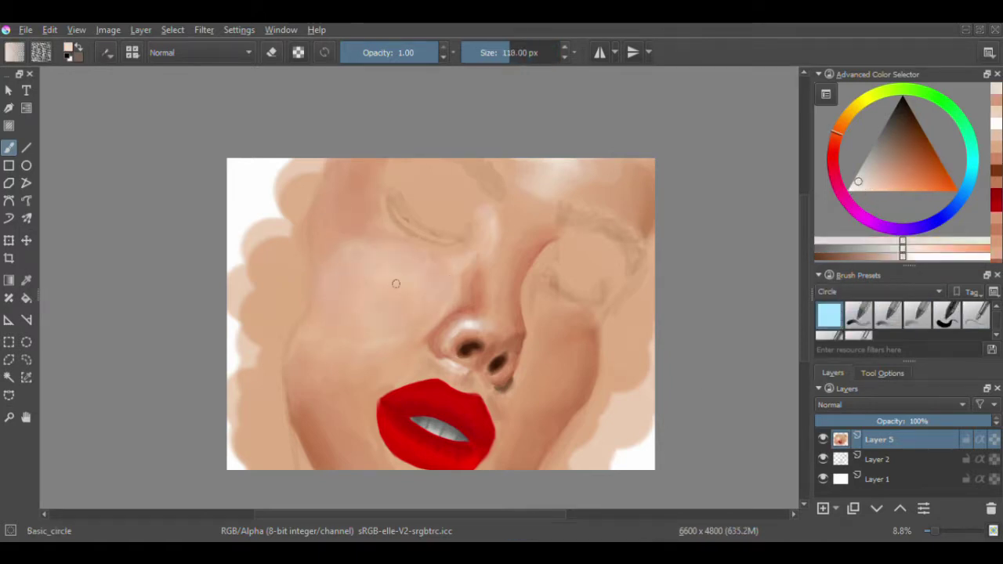
left_click(321, 437, "ctrl")
mouse_move(368, 259)
left_mouse_down()
mouse_move(402, 274)
mouse_move(332, 304)
mouse_move(379, 291)
mouse_move(379, 306)
mouse_move(335, 318)
left_mouse_up()
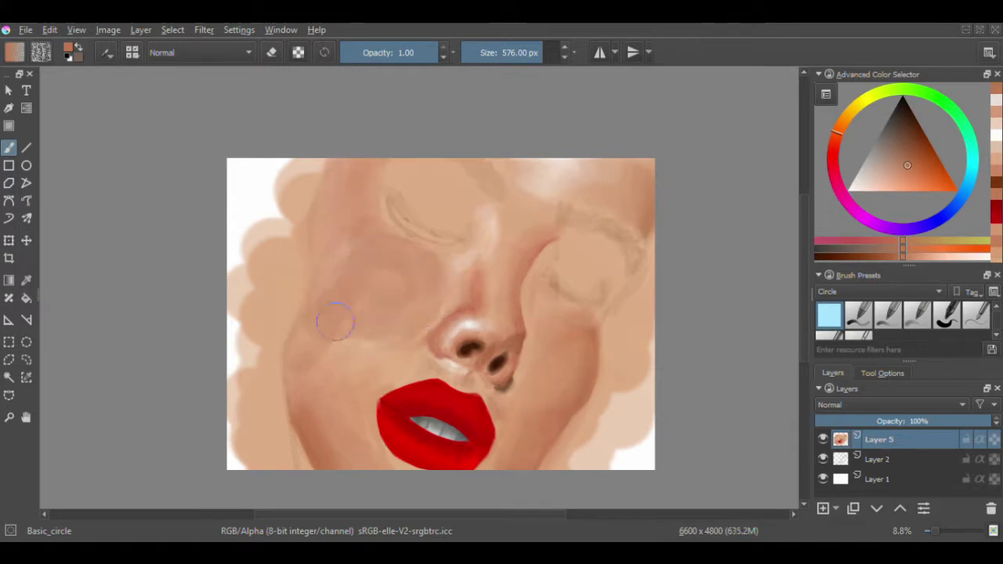
key("/")
key("]")
key("]")
- Smudge the cheek dab in and add faint strokes on the left cheek and nose bridge
key("/")
key("]")
key("]")
mouse_move(376, 274)
left_mouse_down()
mouse_move(348, 354)
mouse_move(307, 404)
left_mouse_up()
key("/")
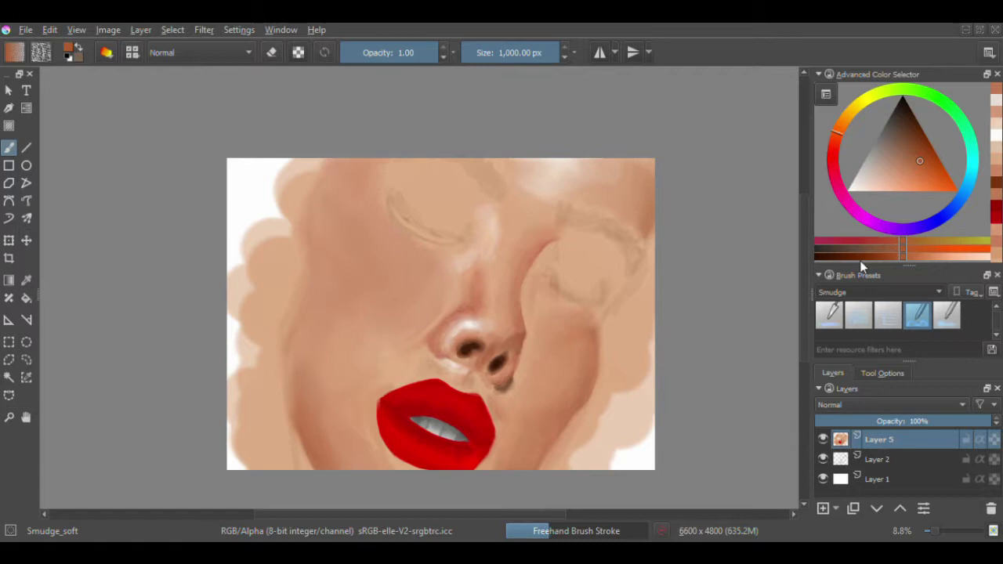
key("[")
key("[")
key("[")
left_click_drag(321, 266, 329, 345)
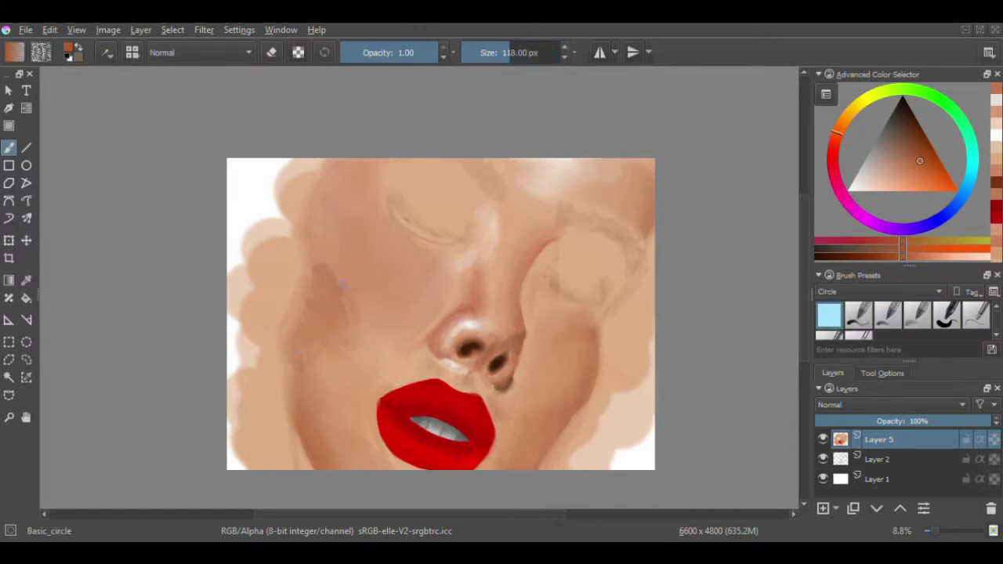
left_click_drag(488, 223, 463, 246)
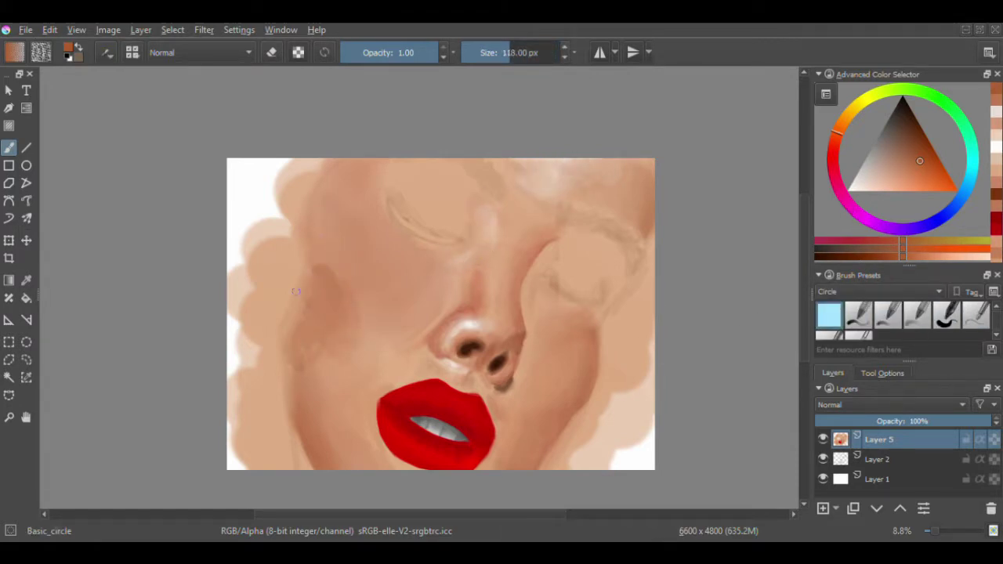
- Paint a white highlight near the eye and a brown stroke on the left cheek
key("x")
left_click_drag(376, 275, 388, 293)
mouse_move(361, 258)
left_mouse_down()
mouse_move(407, 313)
mouse_move(369, 269)
mouse_move(412, 247)
mouse_move(376, 265)
left_mouse_up()
key("/")
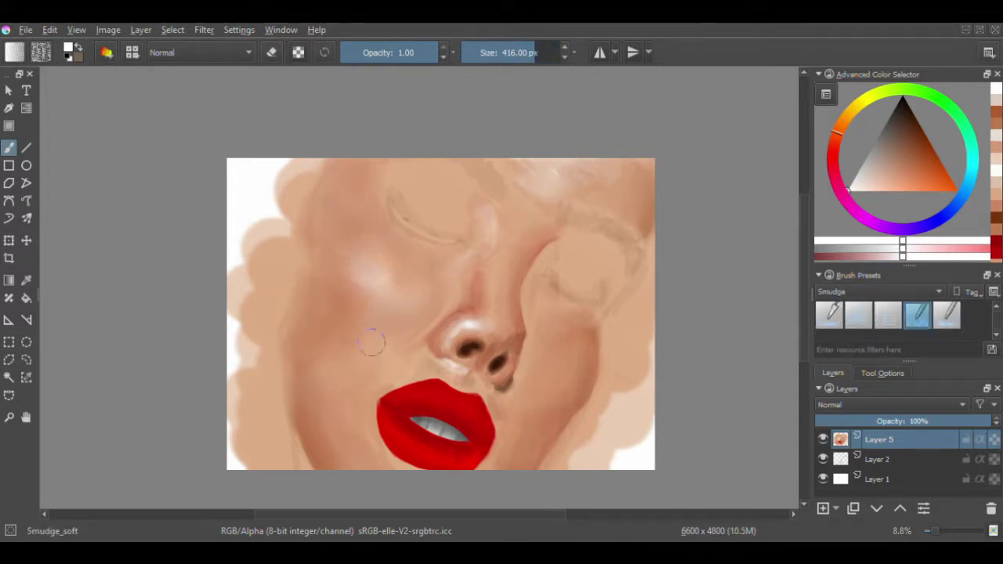
key("x")
key("/")
mouse_move(310, 278)
left_mouse_down()
mouse_move(329, 337)
mouse_move(312, 318)
mouse_move(330, 345)
mouse_move(317, 310)
mouse_move(334, 314)
mouse_move(292, 321)
mouse_move(298, 243)
left_mouse_up()
key("/")
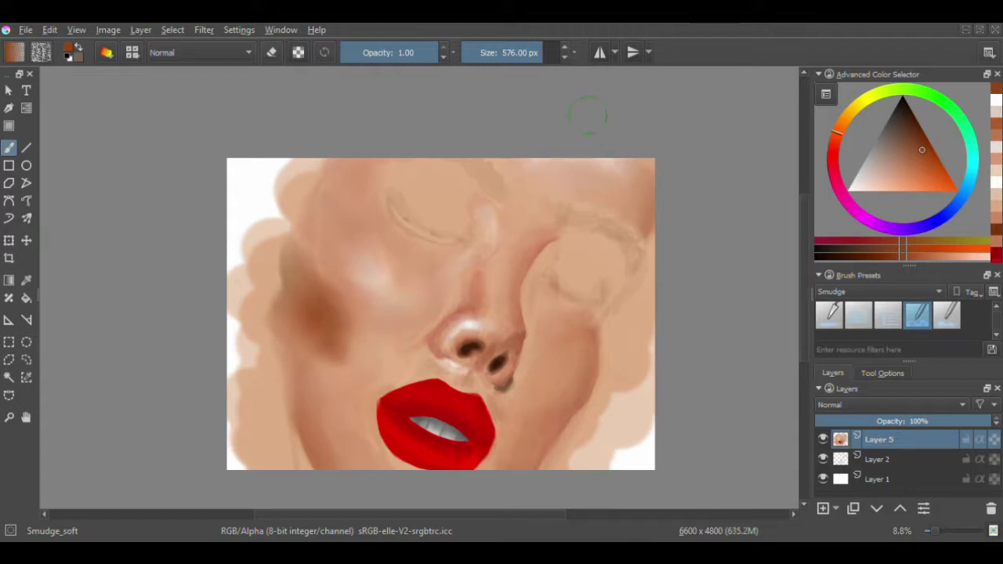
- Erase the stray peach blobs along the canvas's left and right edges with Eraser_soft
scroll(922, 290, "up", 5)
left_click(921, 315)
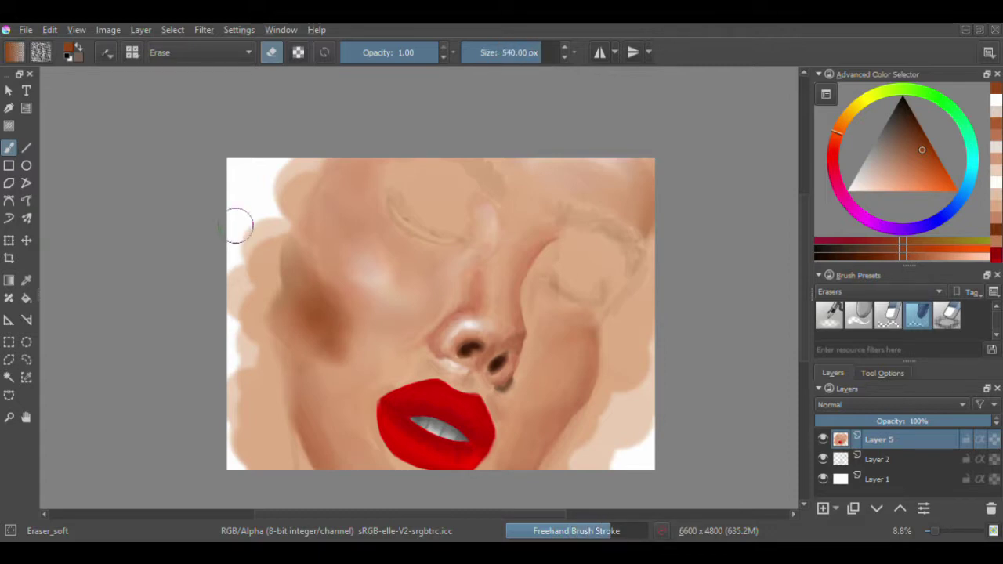
mouse_move(237, 226)
left_mouse_down()
mouse_move(293, 168)
mouse_move(261, 254)
mouse_move(275, 482)
mouse_move(259, 267)
left_mouse_up()
mouse_move(644, 270)
left_mouse_down()
mouse_move(617, 321)
mouse_move(583, 450)
mouse_move(637, 420)
mouse_move(629, 318)
mouse_move(619, 359)
left_mouse_up()
key("ctrl+z")
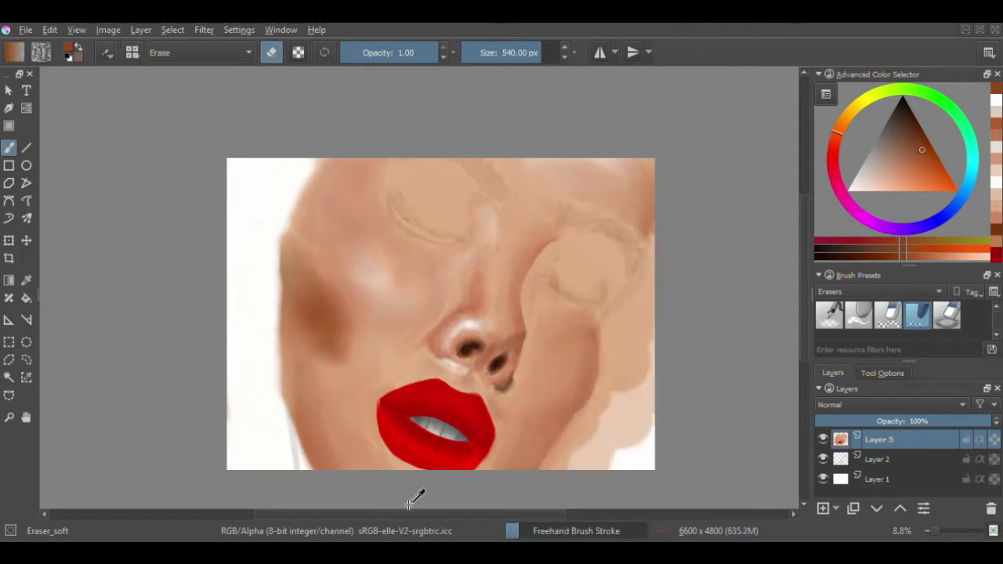
key("ctrl+z")
mouse_move(268, 194)
left_mouse_down()
mouse_move(262, 329)
mouse_move(271, 417)
mouse_move(259, 353)
mouse_move(294, 169)
left_mouse_up()
key("bracketleft")
mouse_move(636, 250)
left_mouse_down()
mouse_move(590, 439)
mouse_move(575, 446)
mouse_move(625, 308)
mouse_move(567, 441)
mouse_move(641, 322)
mouse_move(685, 368)
left_mouse_up()
key("ctrl+z")
key("ctrl+z")
- Darken the left cheek with a red stroke using the round brush
left_click(903, 251)
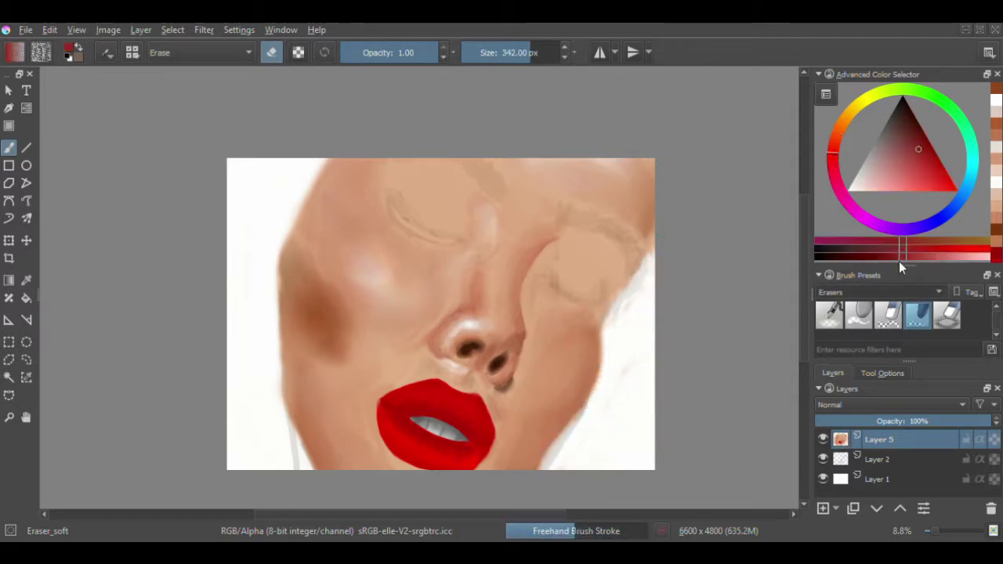
left_click(829, 314)
left_click_drag(320, 265, 297, 312)
- Smudge-blend the skin near and above the lips with the soft smudge brush
key("slash")
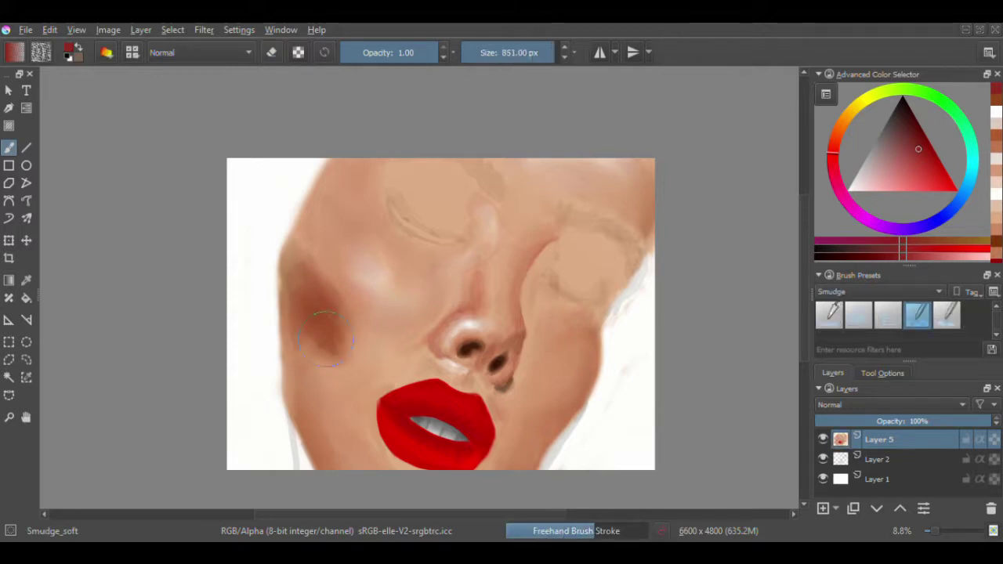
key("plus")
key("plus")
key("plus")
mouse_move(321, 369)
left_mouse_down()
mouse_move(345, 388)
mouse_move(298, 388)
left_mouse_up()
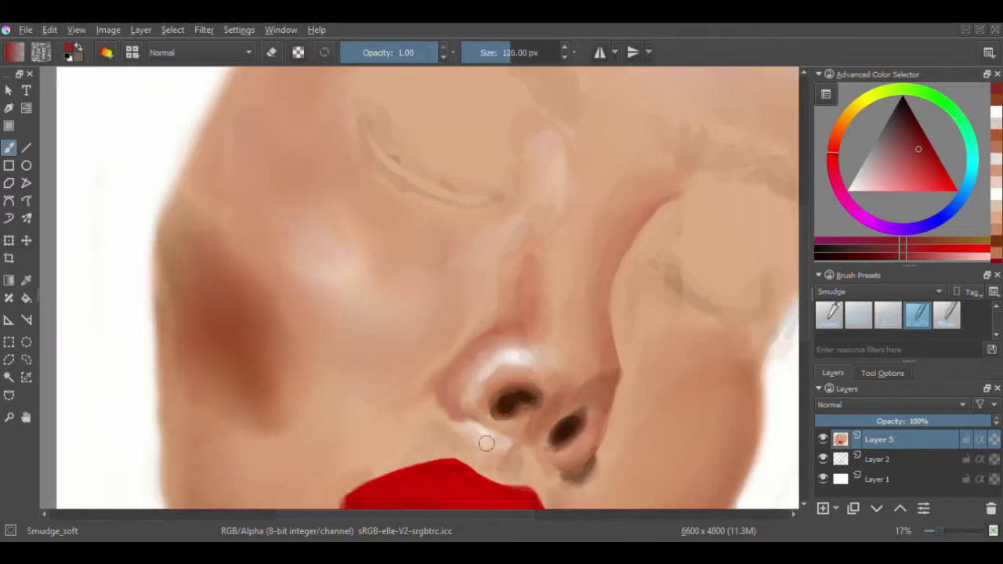
key("minus")
key("minus")
key("minus")
left_click_drag(447, 454, 455, 460)
- Paint a white crescent highlight along the left eyelid with a ~41 px Basic_circle brush
key("x")
key("plus")
key("plus")
key("plus")
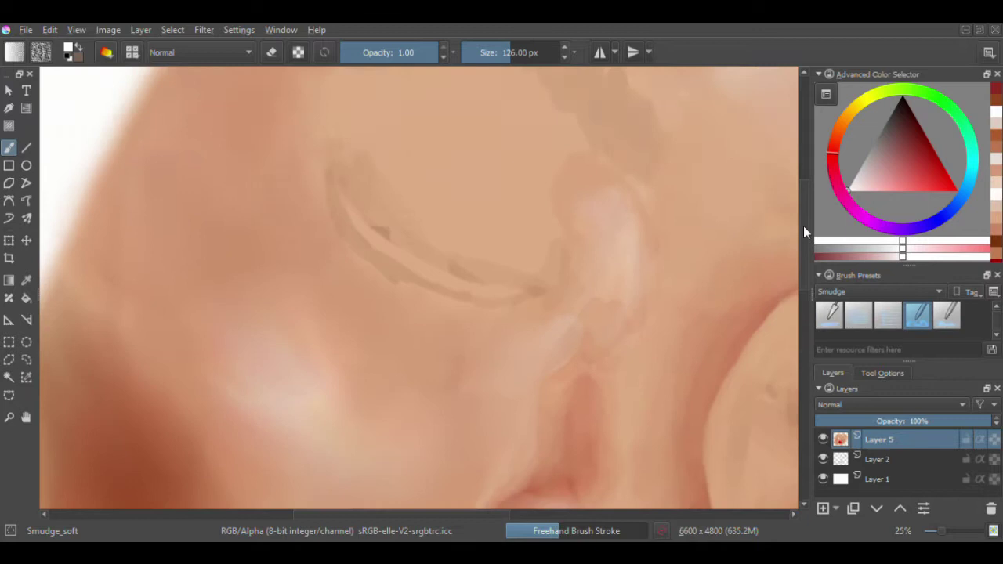
key("slash")
left_click_drag(476, 287, 439, 287)
mouse_move(513, 291)
left_mouse_down()
mouse_move(361, 231)
mouse_move(370, 229)
mouse_move(354, 208)
mouse_move(468, 290)
mouse_move(396, 264)
mouse_move(345, 204)
mouse_move(509, 289)
mouse_move(475, 289)
mouse_move(501, 296)
mouse_move(368, 241)
mouse_move(481, 291)
left_mouse_up()
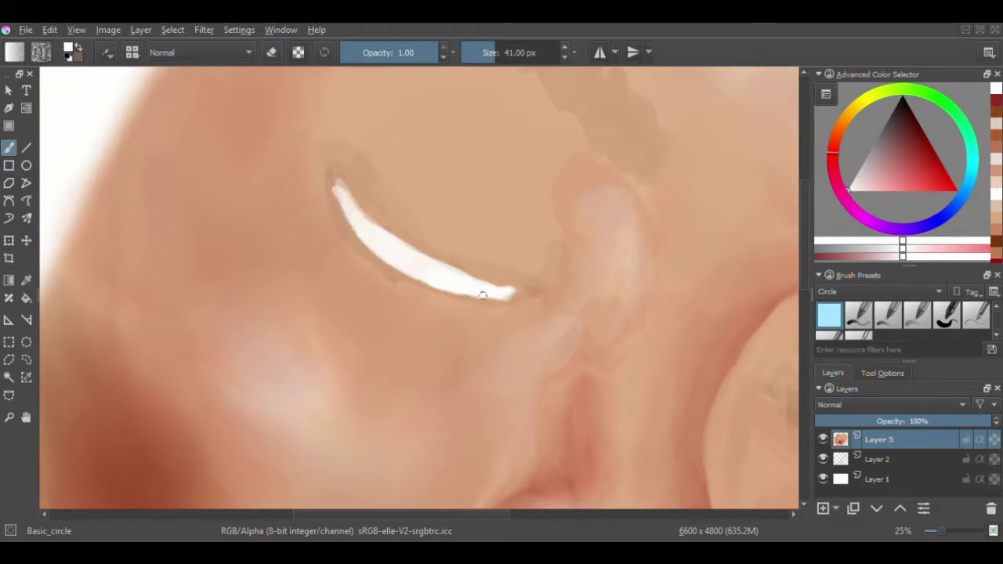
key("minus")
key("minus")
key("minus")
key("plus")
key("plus")
- Shade both eyelid creases and eye sockets with an orange-brown skin tone
left_click(368, 151, "ctrl")
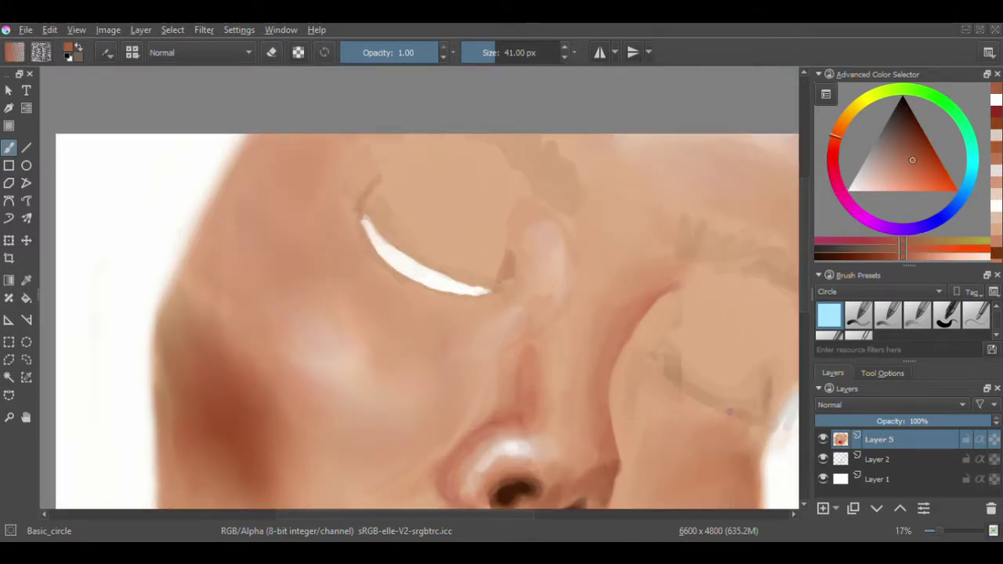
left_click_drag(504, 232, 490, 274)
left_click_drag(368, 184, 388, 216)
left_click_drag(396, 172, 399, 223)
key("bracketright")
key("bracketright")
left_click_drag(494, 226, 482, 271)
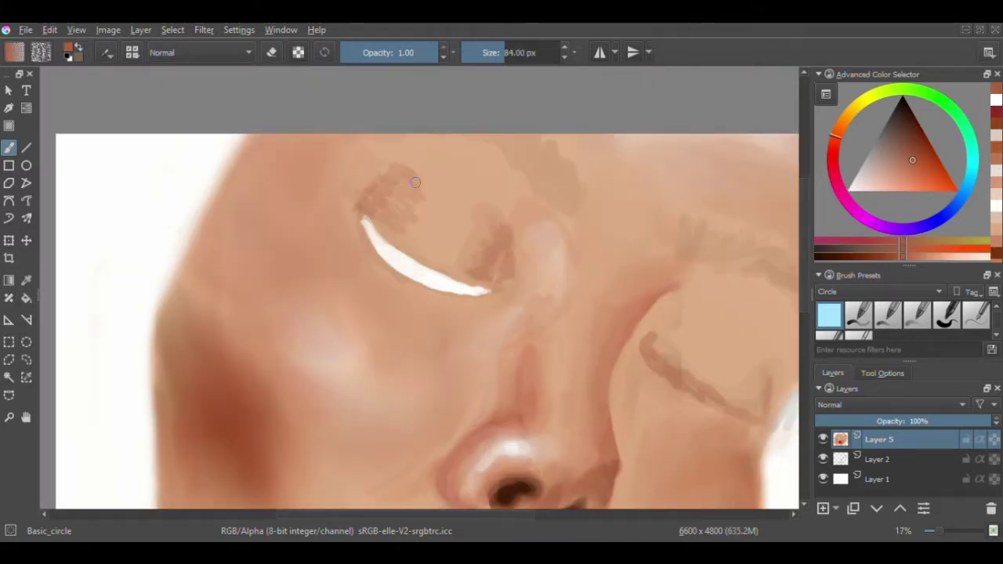
left_click_drag(368, 188, 415, 207)
mouse_move(450, 188)
left_mouse_down()
mouse_move(438, 160)
mouse_move(501, 216)
left_mouse_up()
key("bracketleft")
key("bracketleft")
key("bracketright")
key("bracketright")
key("bracketright")
key("bracketright")
key("minus")
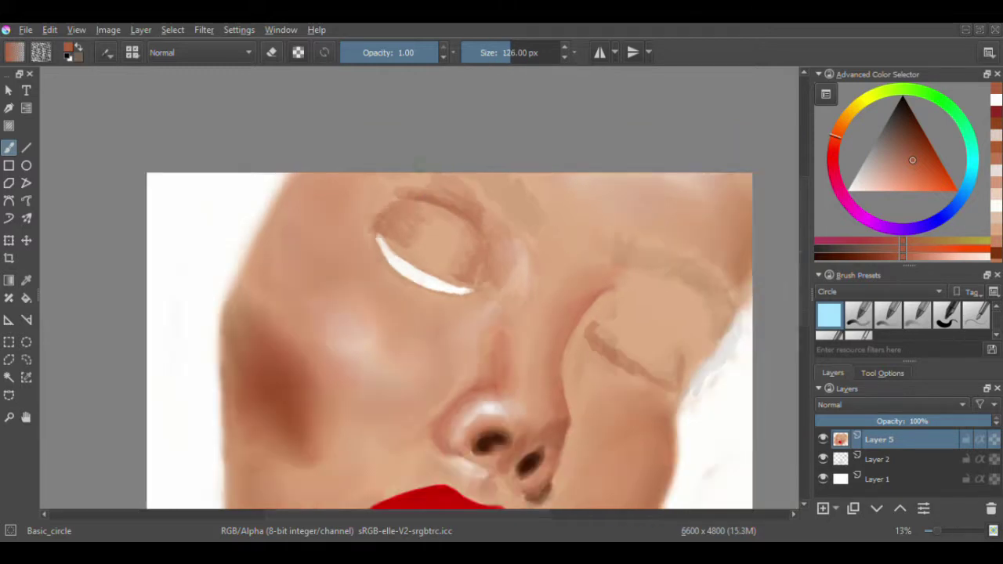
key("plus")
- Add a small light peach stroke near the eyelid
left_click(673, 254, "ctrl")
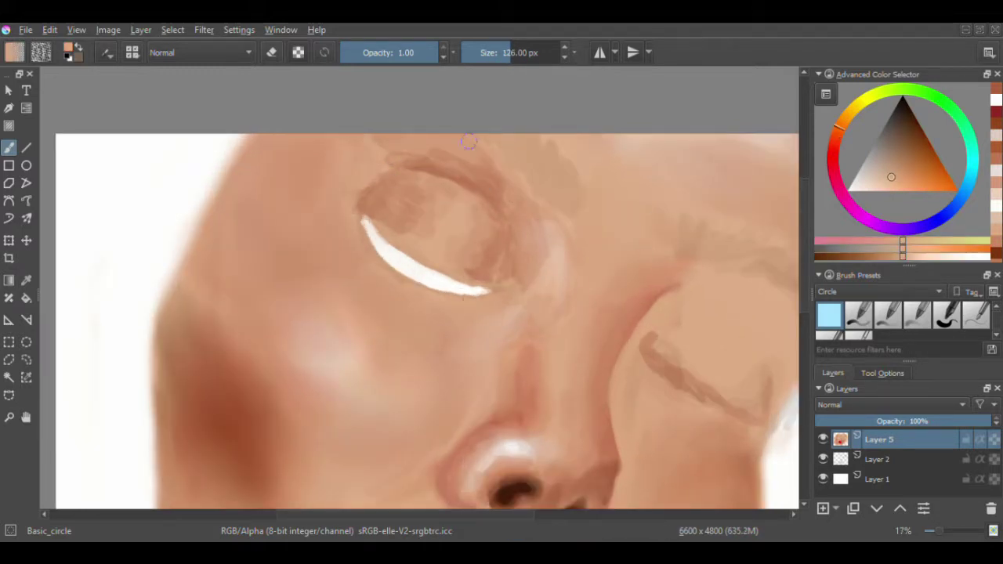
left_click_drag(486, 171, 502, 204)
key("bracketleft")
key("bracketleft")
key("bracketleft")
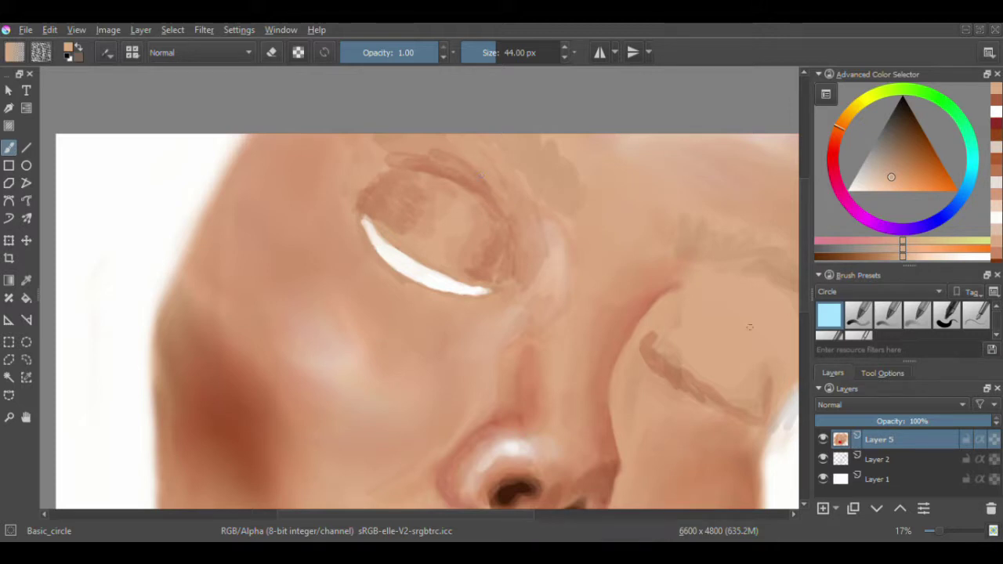
mouse_move(755, 336)
left_mouse_down()
mouse_move(661, 336)
mouse_move(678, 391)
mouse_move(580, 294)
left_mouse_up()
- Shade around the right eye with darker orange and lighter skin tones, then select Smudge_soft
left_click(647, 321, "ctrl")
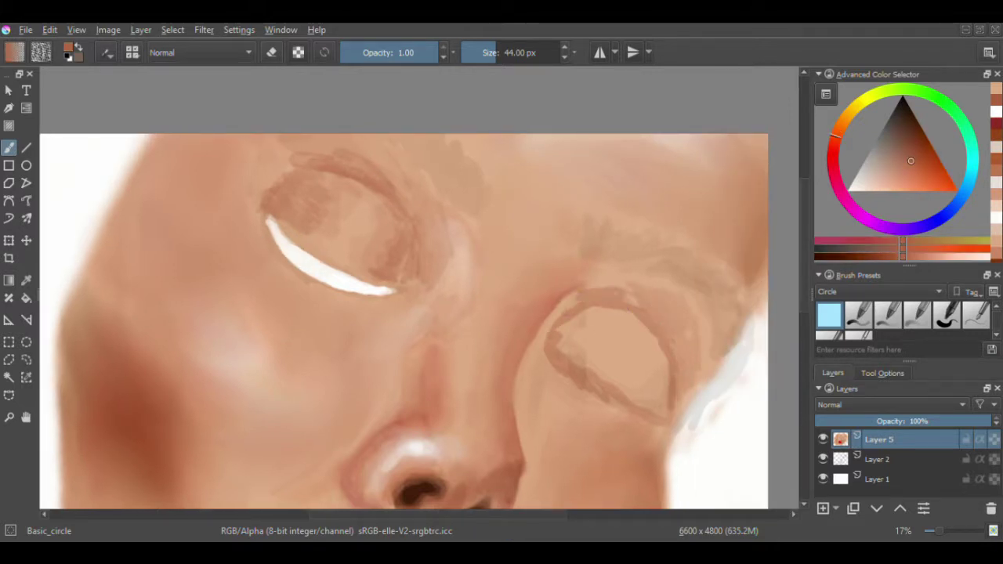
scroll(251, 364, "down", 2)
left_click(310, 222, "ctrl")
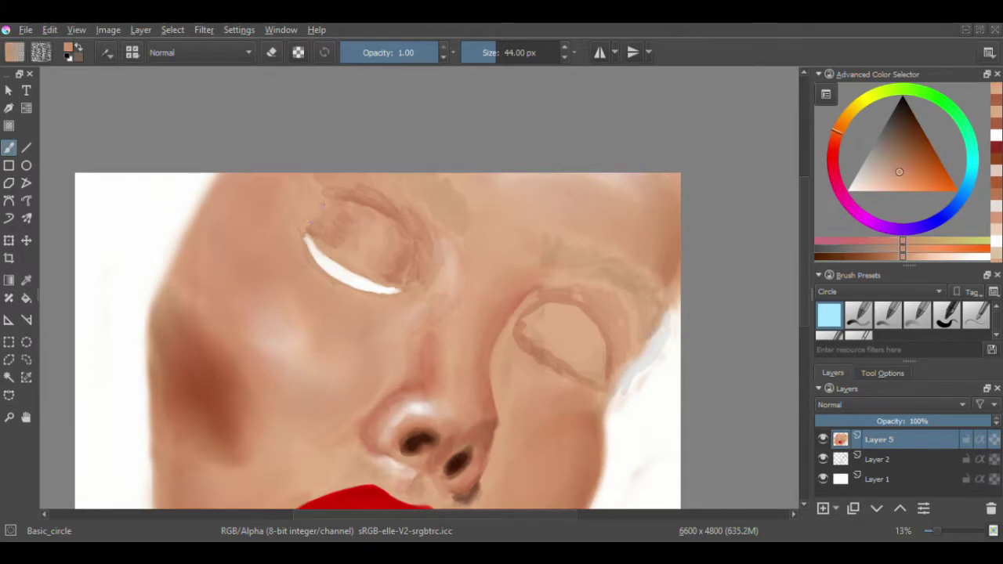
key("bracketright")
key("bracketright")
key("bracketright")
key("bracketright")
left_click(564, 329, "ctrl")
mouse_move(607, 388)
left_mouse_down()
mouse_move(580, 337)
mouse_move(522, 337)
left_mouse_up()
left_click(584, 341, "ctrl")
key("bracketleft")
key("bracketleft")
key("bracketleft")
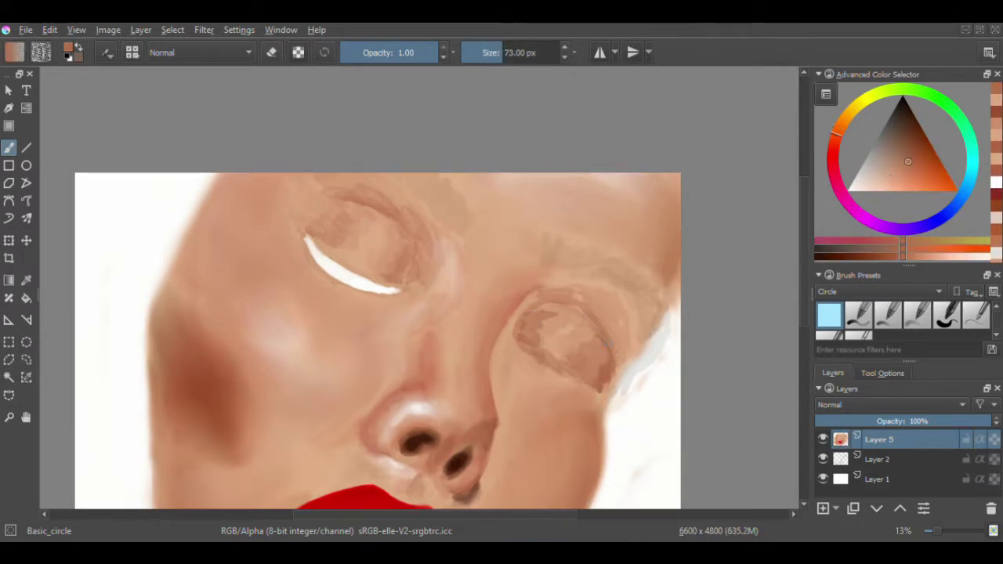
left_click(918, 315)
scroll(377, 210, "up", 2)
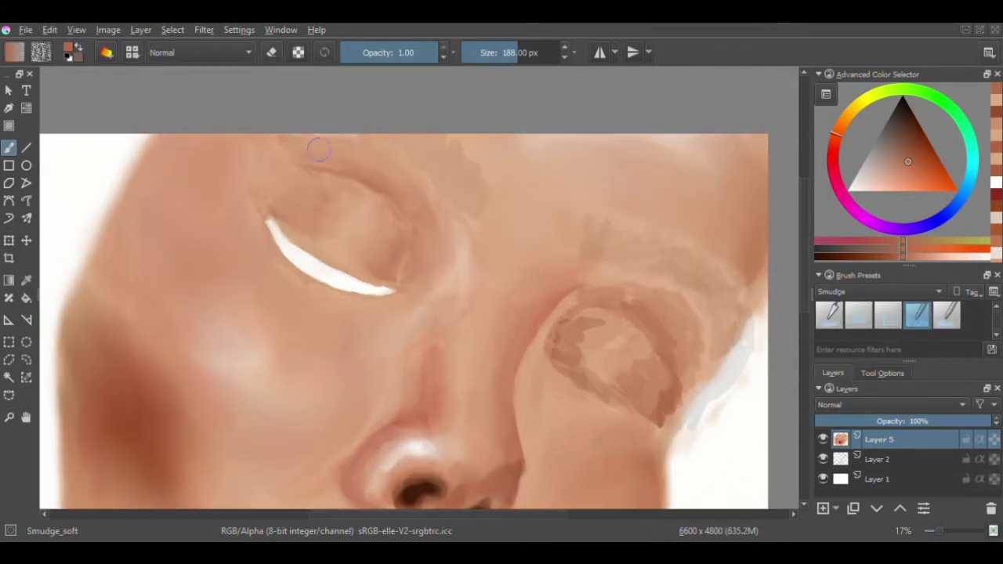
- Smooth the eye shading, line the lid, and trace the upper eyelid crease in dark brown
left_click_drag(579, 346, 593, 332)
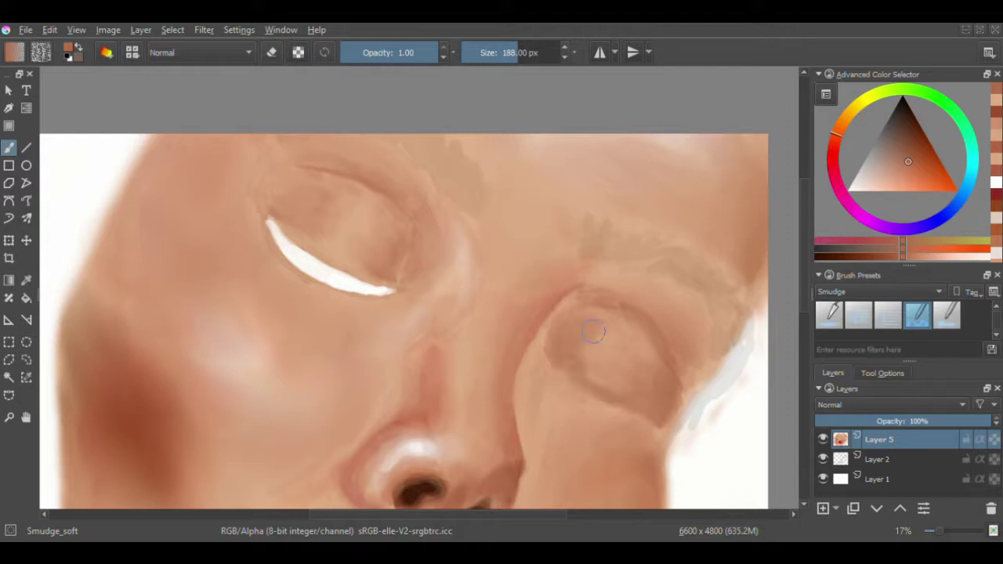
key("slash")
left_click_drag(660, 351, 607, 317)
key("minus")
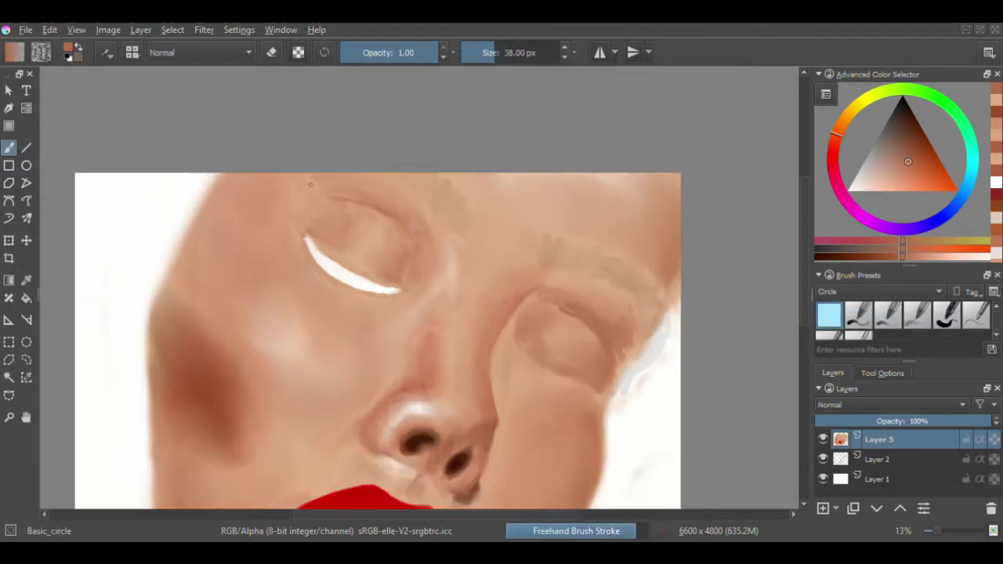
left_click(917, 139)
left_click_drag(326, 195, 431, 255)
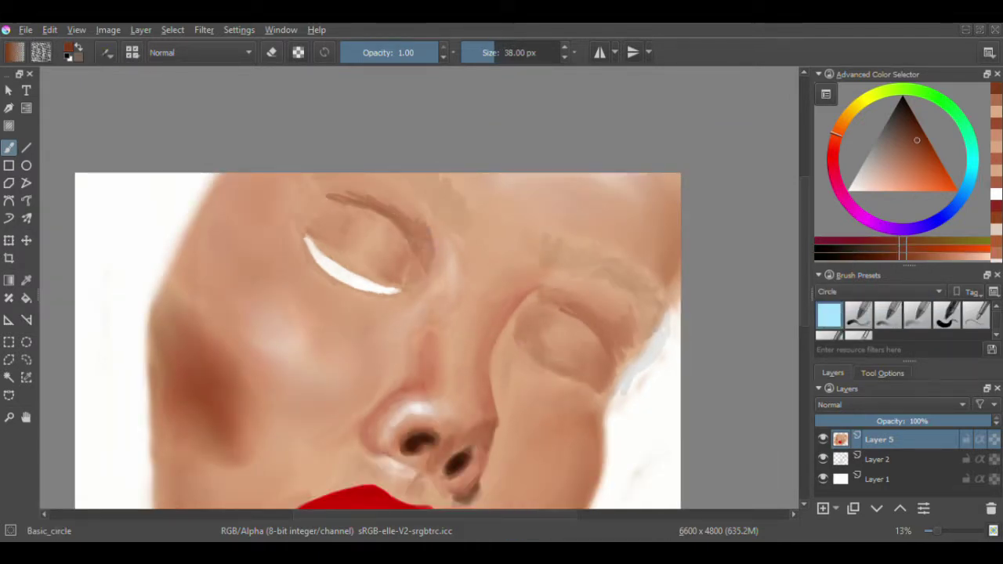
- Soften the dark upper-eyelid stroke with the soft smudge brush
key("slash")
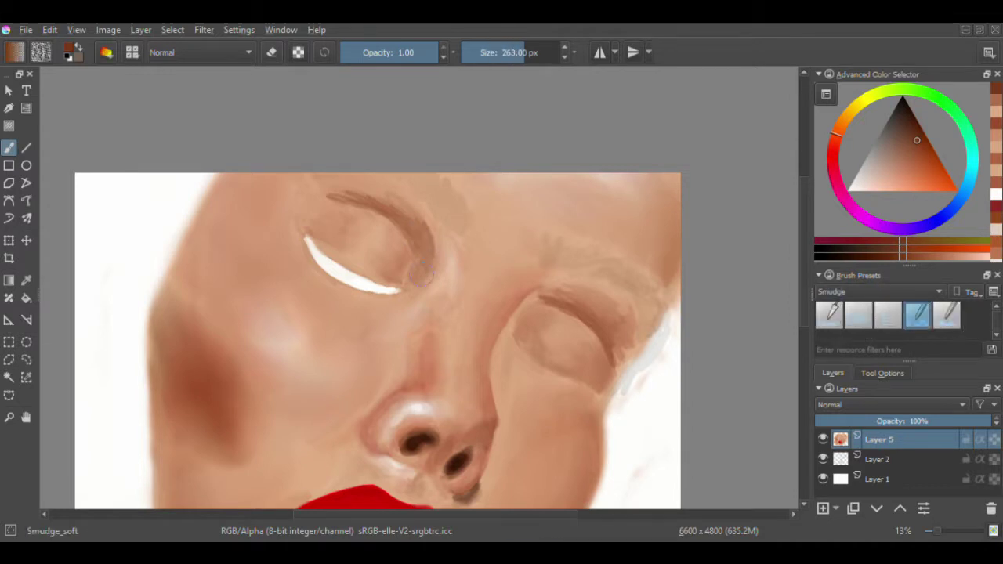
key("plus")
mouse_move(364, 154)
left_mouse_down()
mouse_move(415, 154)
mouse_move(407, 211)
mouse_move(447, 264)
left_mouse_up()
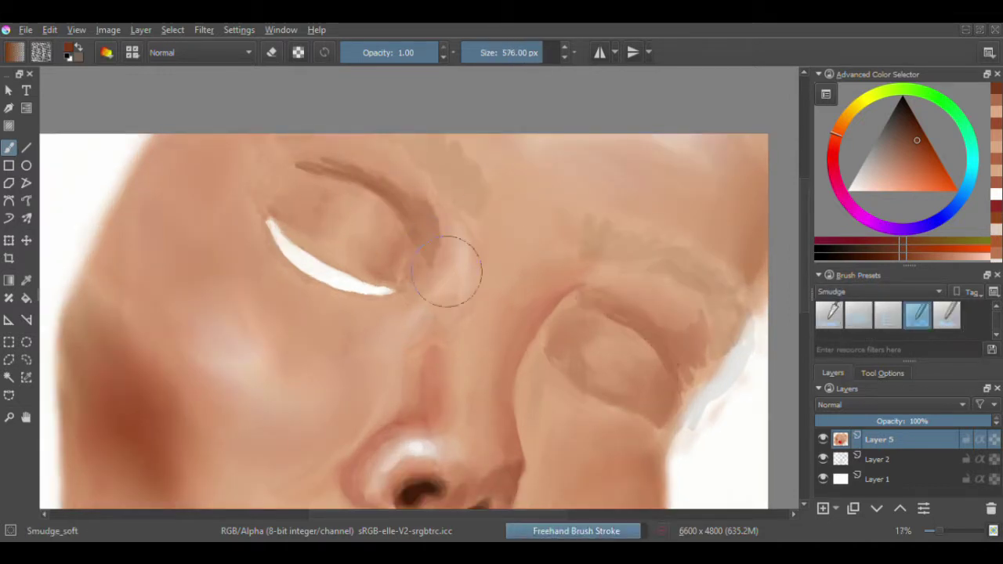
left_click(890, 249)
- Deepen the right eye socket shadow, blend the inner corner, and erase stray cheek-edge paint
key("slash")
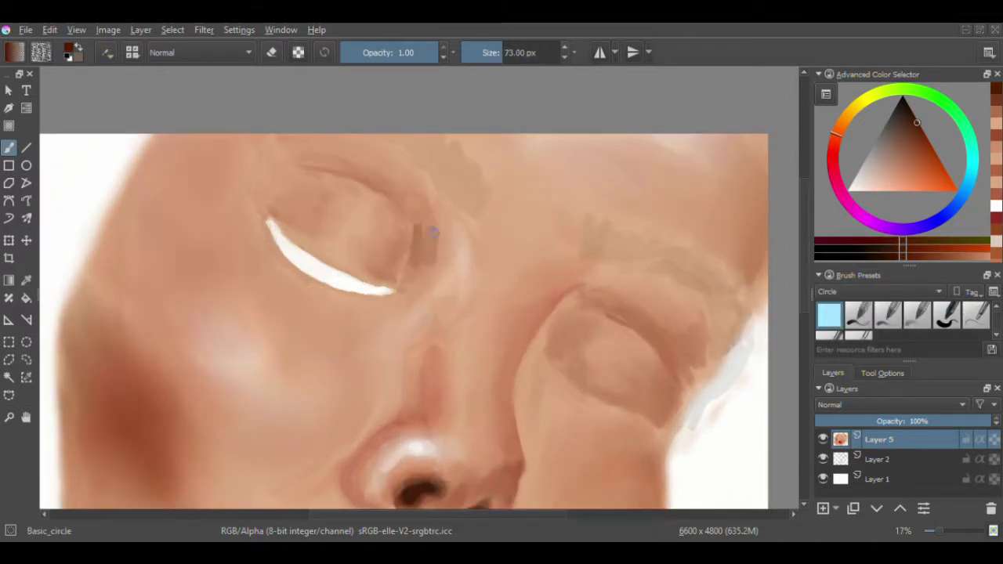
left_click_drag(666, 345, 674, 380)
mouse_move(685, 310)
left_mouse_down()
mouse_move(597, 324)
mouse_move(604, 392)
left_mouse_up()
left_click(918, 314)
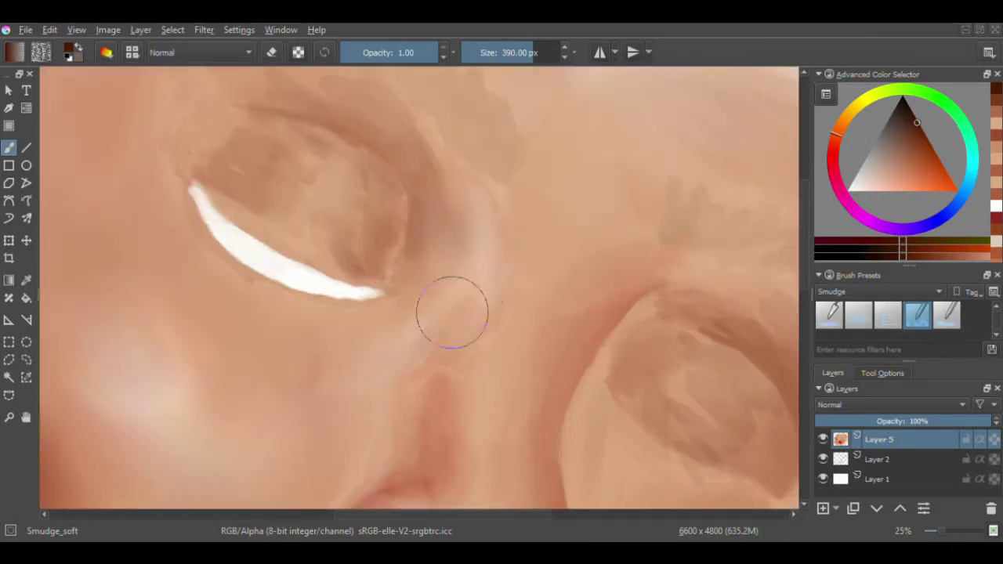
mouse_move(450, 311)
left_mouse_down()
mouse_move(436, 195)
mouse_move(412, 166)
mouse_move(367, 234)
mouse_move(311, 200)
mouse_move(352, 210)
mouse_move(305, 206)
left_mouse_up()
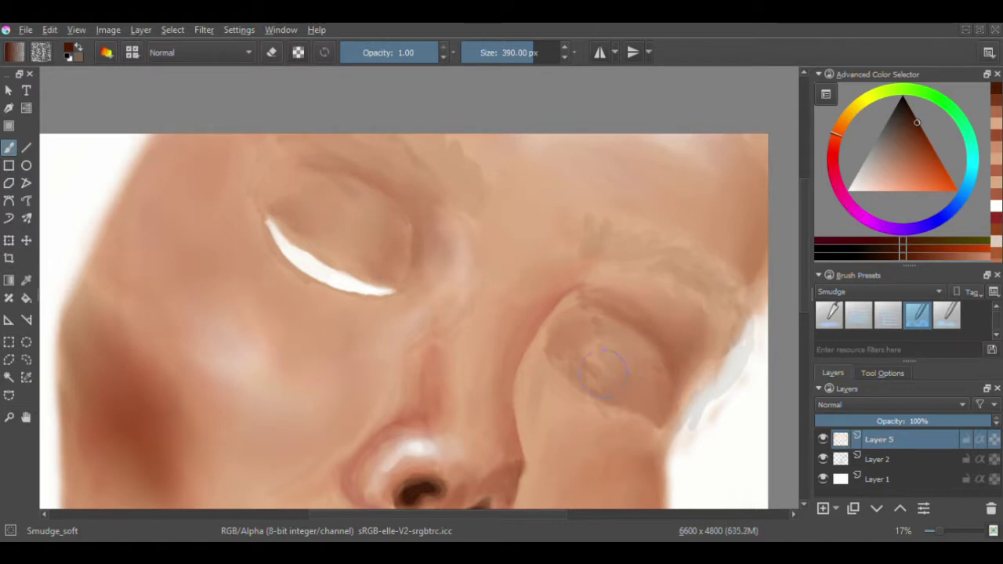
key("e")
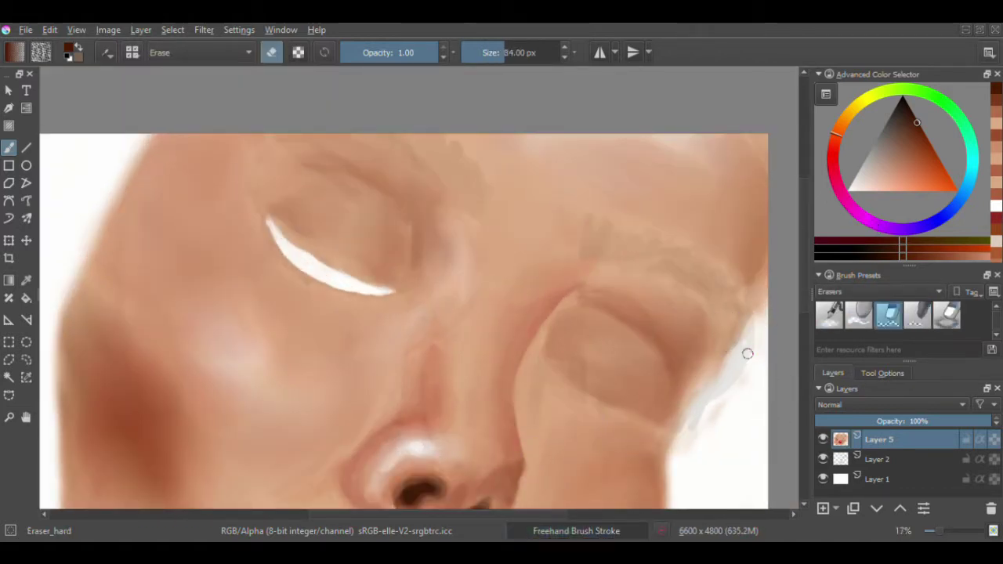
mouse_move(746, 352)
left_mouse_down()
mouse_move(760, 323)
mouse_move(697, 419)
mouse_move(686, 465)
mouse_move(745, 325)
mouse_move(733, 368)
mouse_move(745, 409)
mouse_move(757, 314)
left_mouse_up()
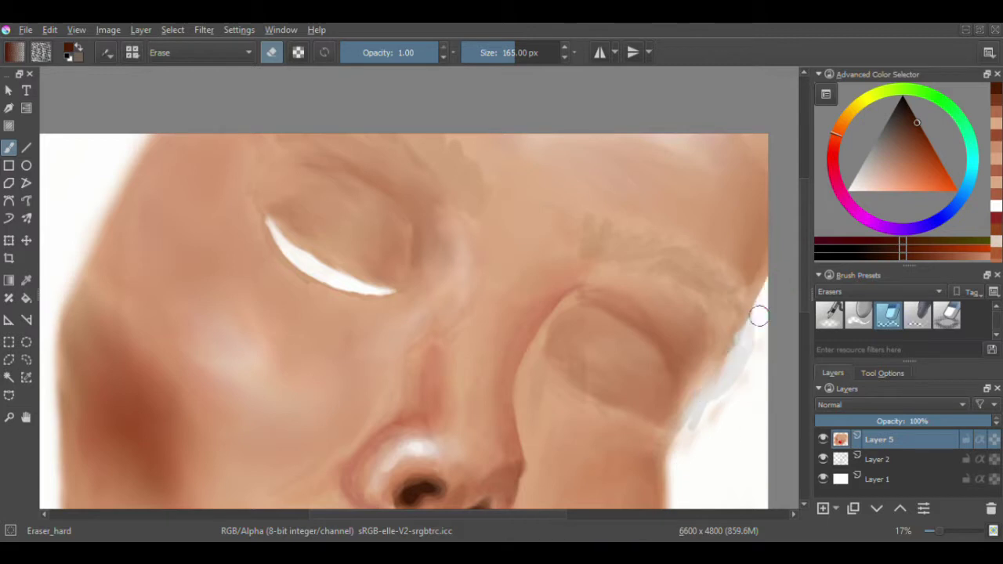
key("minus")
- Dab pale pink onto both eyelids and smudge it into the left lid
key("plus")
key("plus")
key("plus")
key("minus")
key("minus")
key("e")
left_click(440, 300, "ctrl")
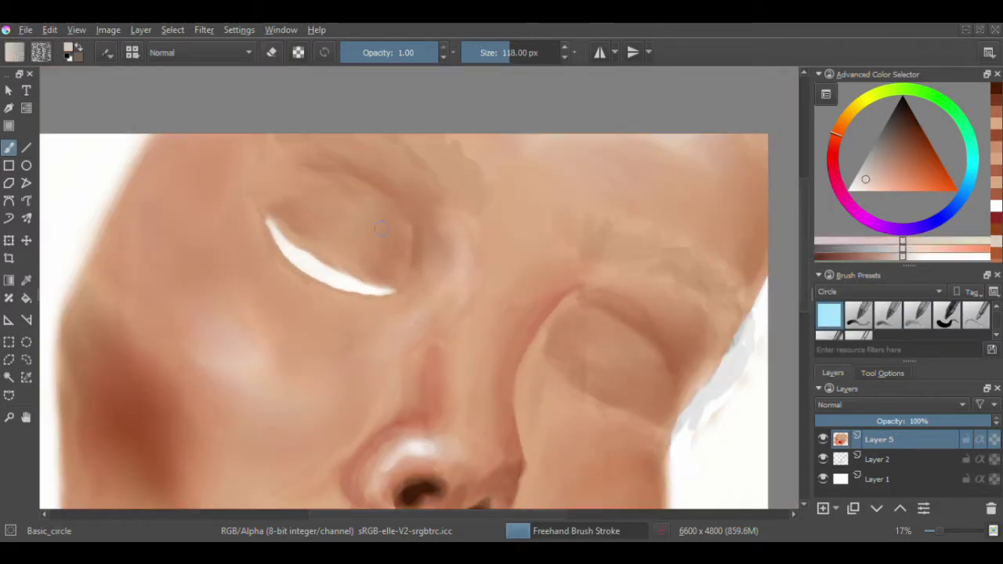
mouse_move(357, 239)
left_mouse_down()
mouse_move(351, 209)
mouse_move(350, 228)
left_mouse_up()
left_click_drag(595, 342, 623, 356)
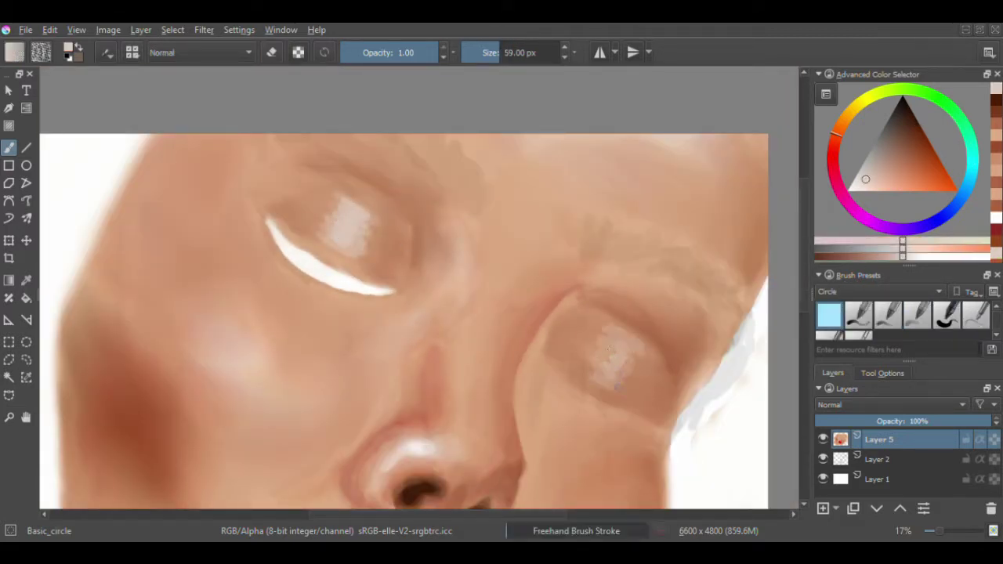
left_click_drag(603, 392, 631, 349)
left_click(918, 314)
left_click_drag(506, 53, 540, 52)
- Deepen the left eye crease and inner eye corner with dark brown strokes
key("plus")
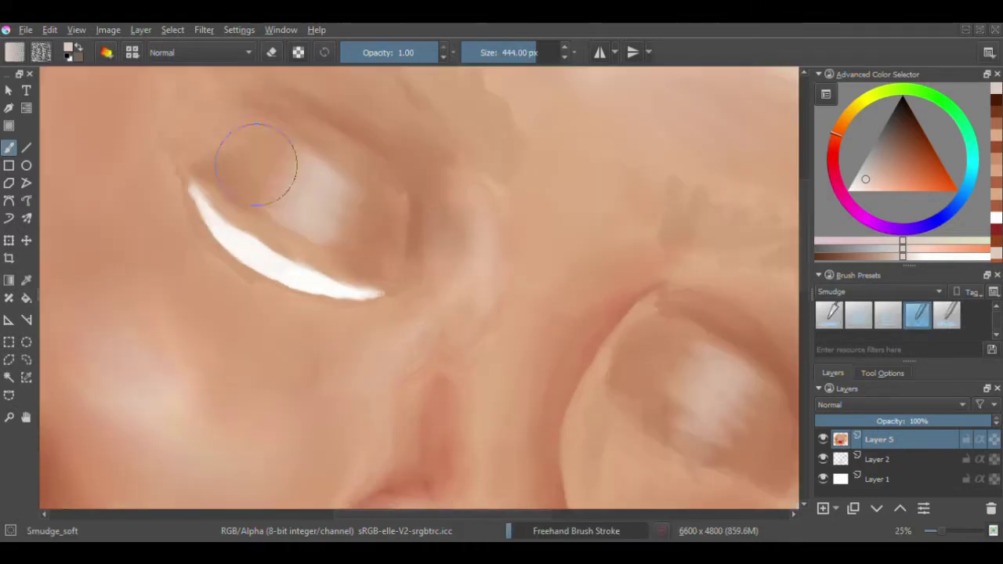
left_click(924, 142)
left_click(829, 314)
left_click_drag(414, 216, 409, 261)
left_click_drag(294, 106, 435, 235)
left_click_drag(447, 188, 436, 259)
key("minus")
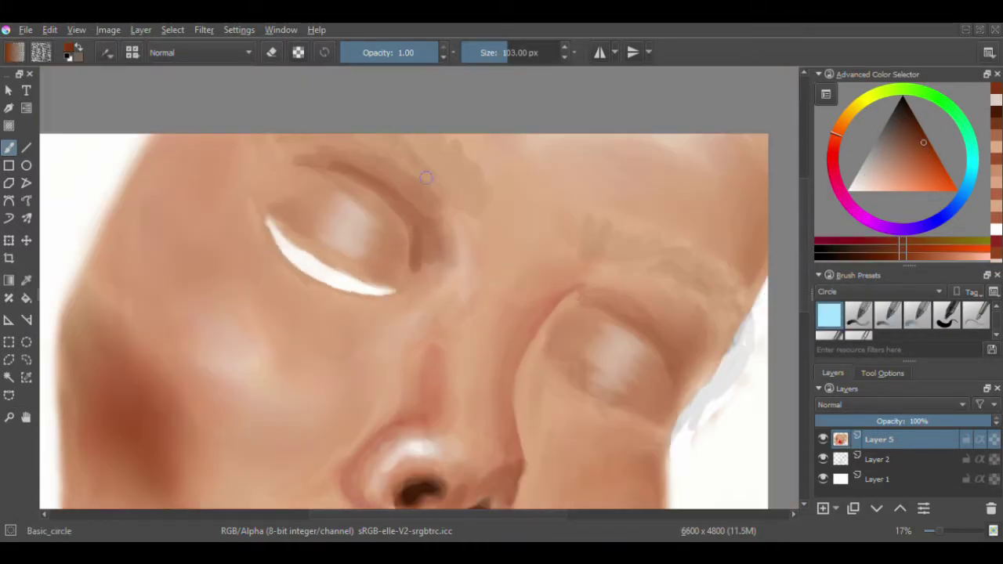
- Sample a lighter eyelid skin tone and dab it onto the cheek near the hand
left_click(262, 173, "ctrl")
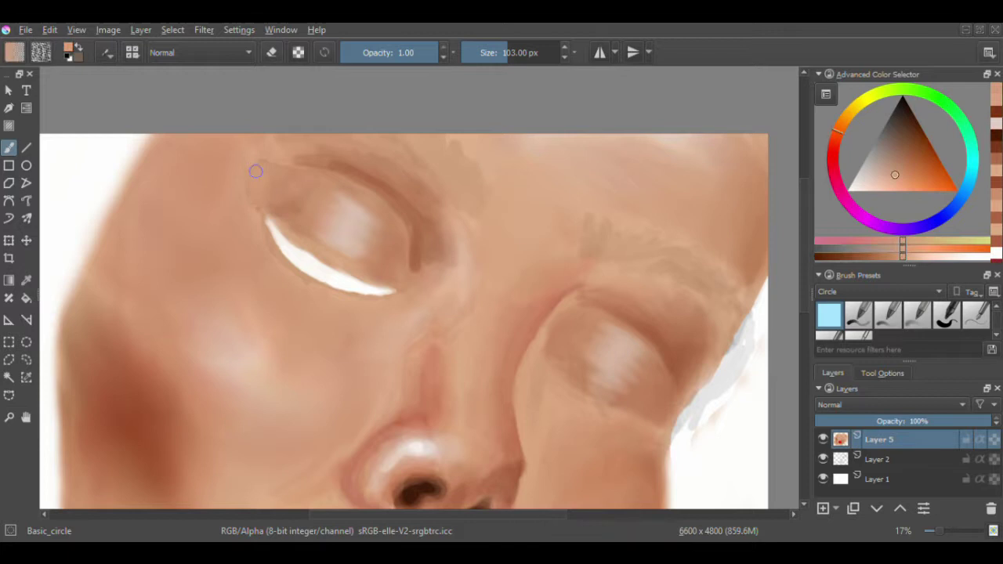
scroll(865, 294, "down", 1)
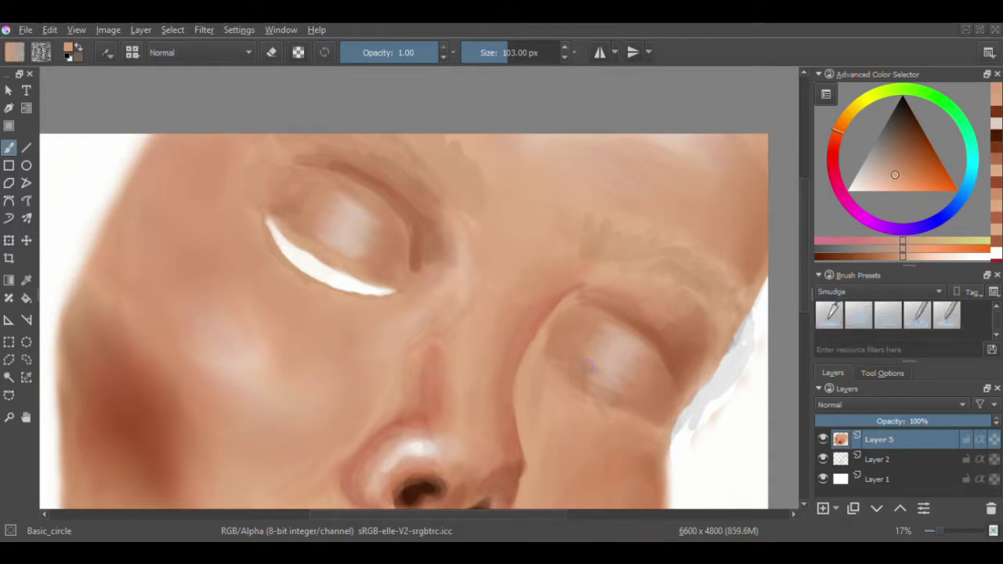
left_click(918, 316)
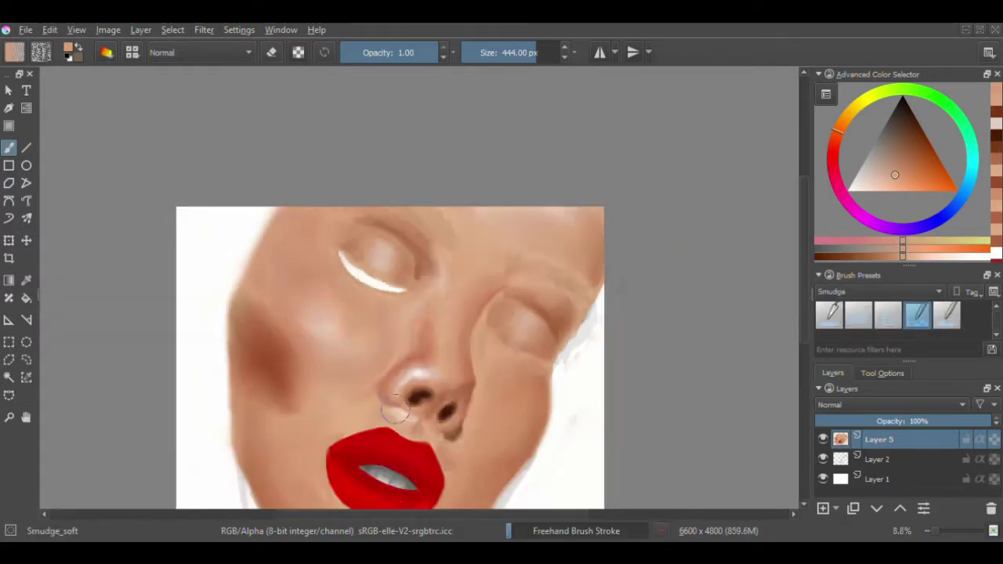
scroll(394, 188, "up", 1)
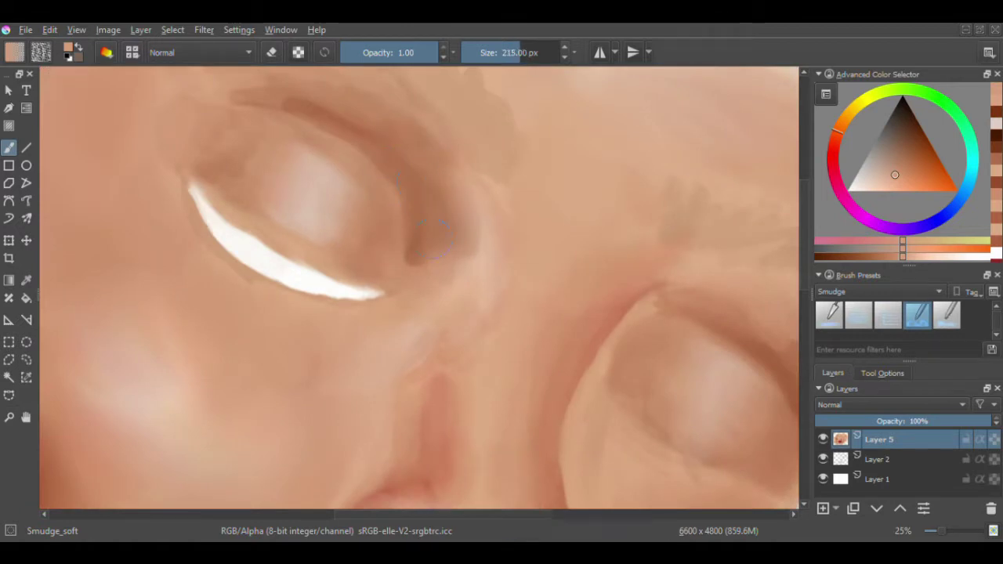
key("minus")
key("plus")
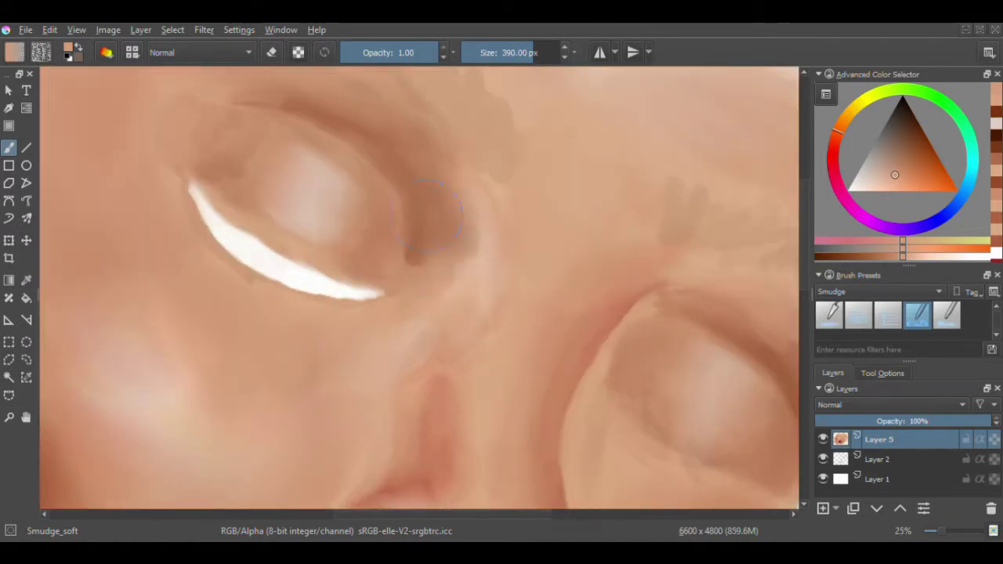
key("plus")
key("bracketleft")
key("bracketleft")
key("bracketleft")
key("bracketleft")
key("minus")
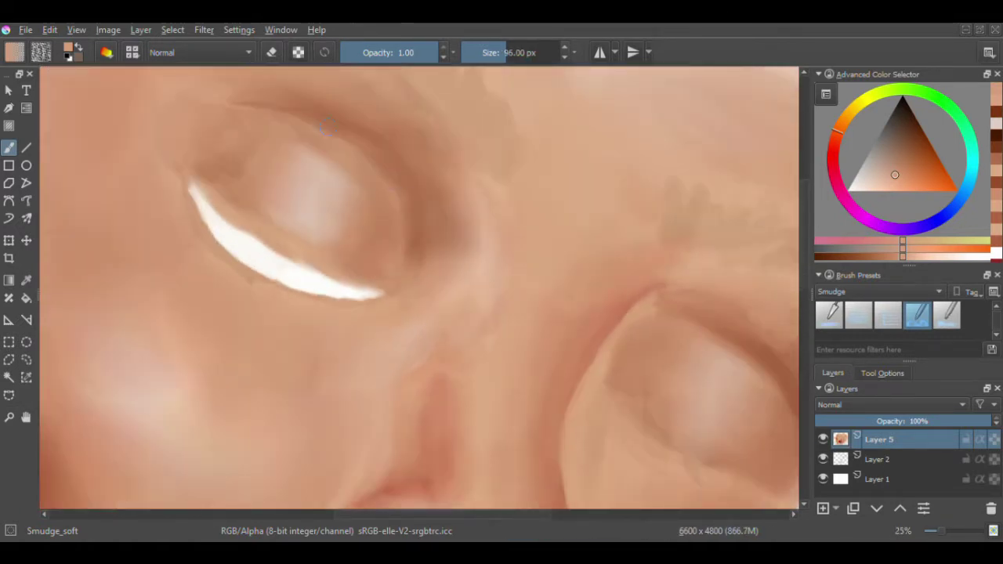
key("minus")
scroll(877, 287, "down", 1)
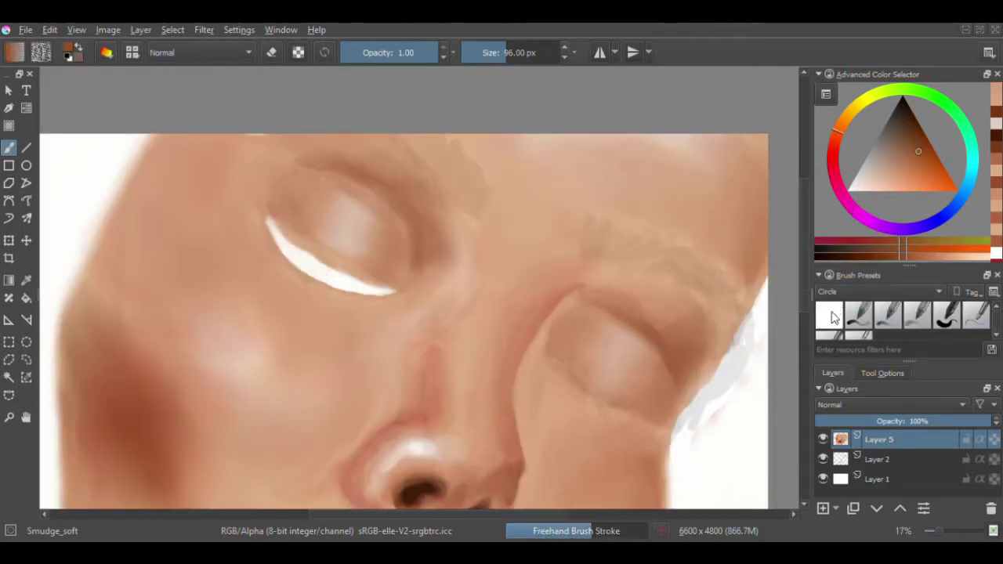
left_click(830, 314)
mouse_move(541, 384)
left_mouse_down()
mouse_move(568, 406)
mouse_move(531, 393)
mouse_move(525, 369)
left_mouse_up()
- Sample skin tones and try a short light stroke on the face, then undo it
key("slash")
key("bracketleft")
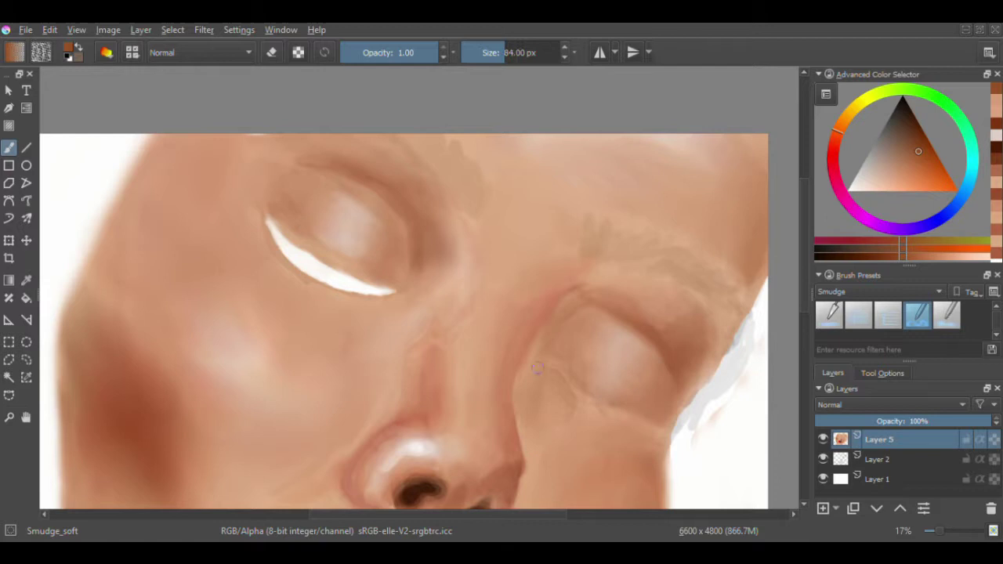
key("plus")
left_click(909, 135)
left_click(917, 151)
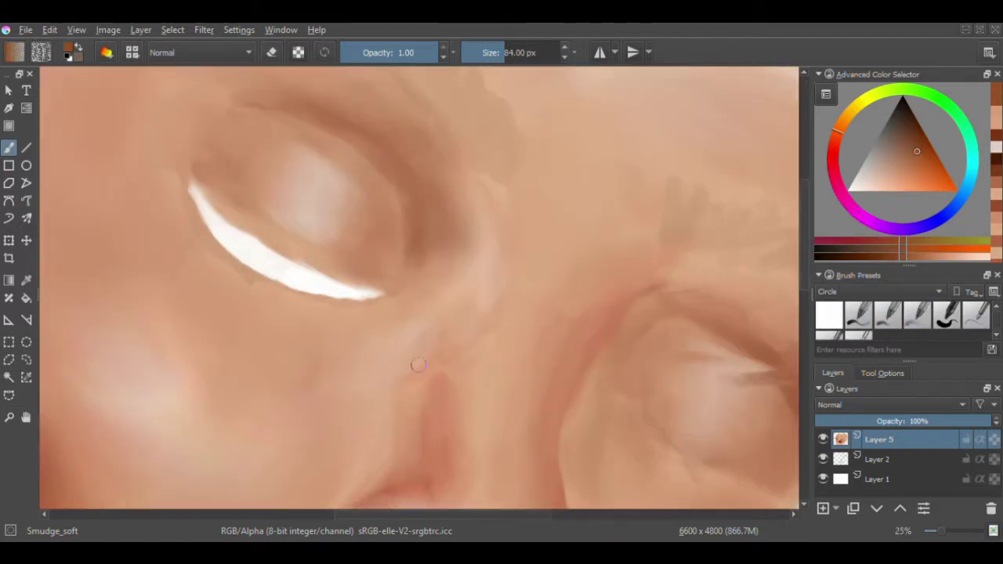
key("slash")
key("bracketleft")
left_click(522, 387, "ctrl")
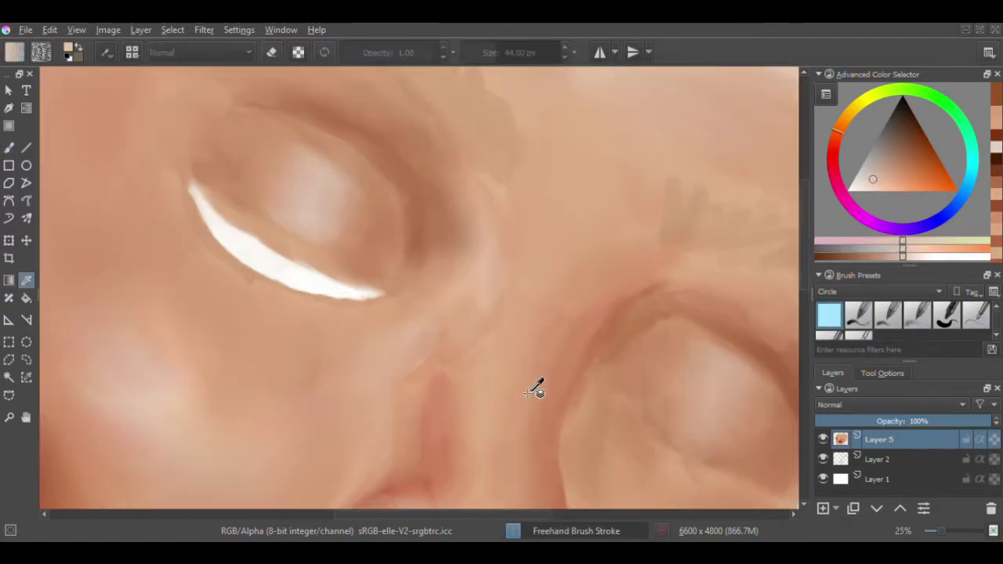
key("bracketleft")
key("minus")
left_click_drag(487, 384, 490, 423)
key("ctrl+z")
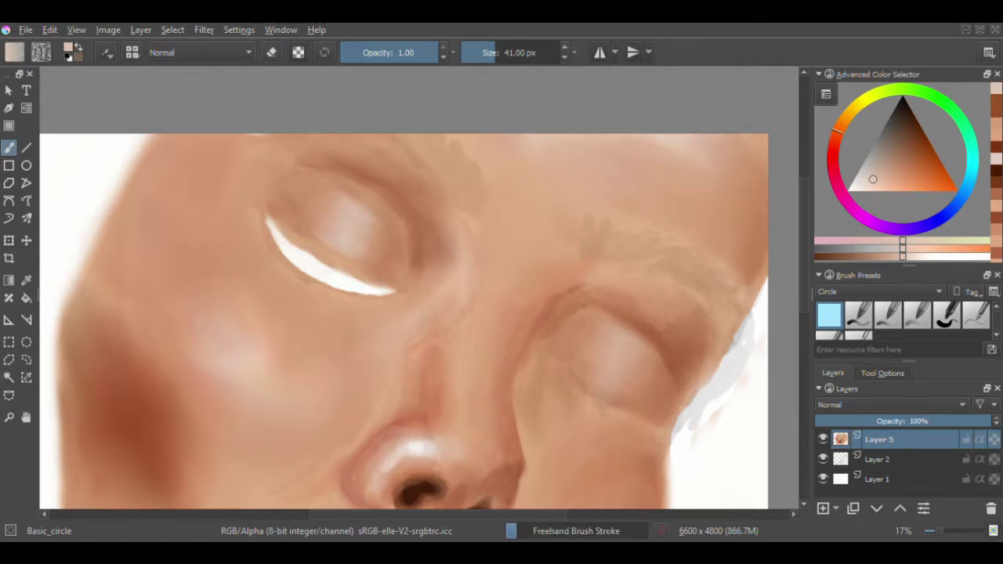
- Darken a small area beside the right eye
key("plus")
left_click_drag(664, 318, 674, 329)
key("bracketright")
key("bracketright")
key("bracketright")
key("bracketright")
key("bracketright")
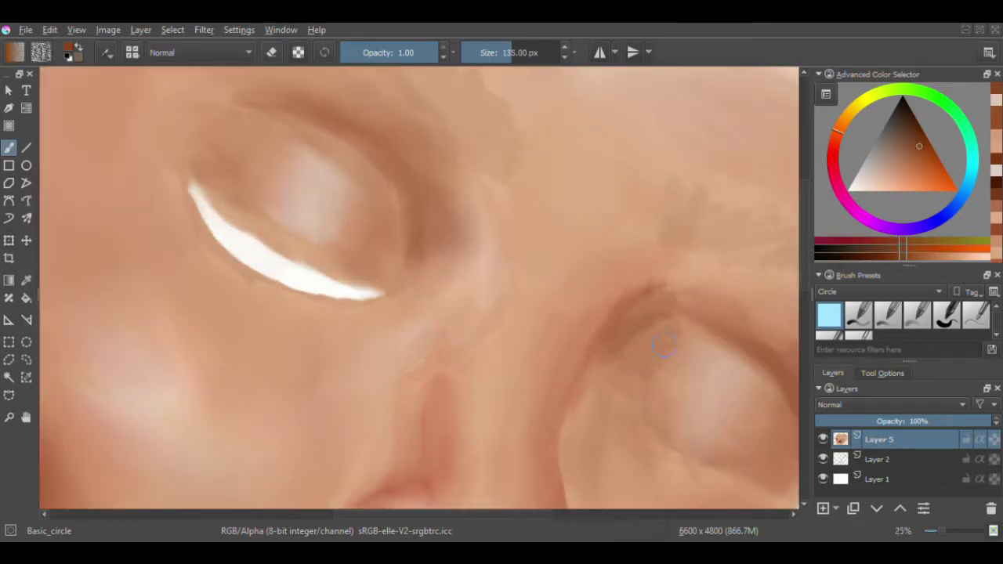
key("bracketright")
key("bracketright")
key("bracketright")
key("bracketright")
key("minus")
key("minus")
key("minus")
key("minus")
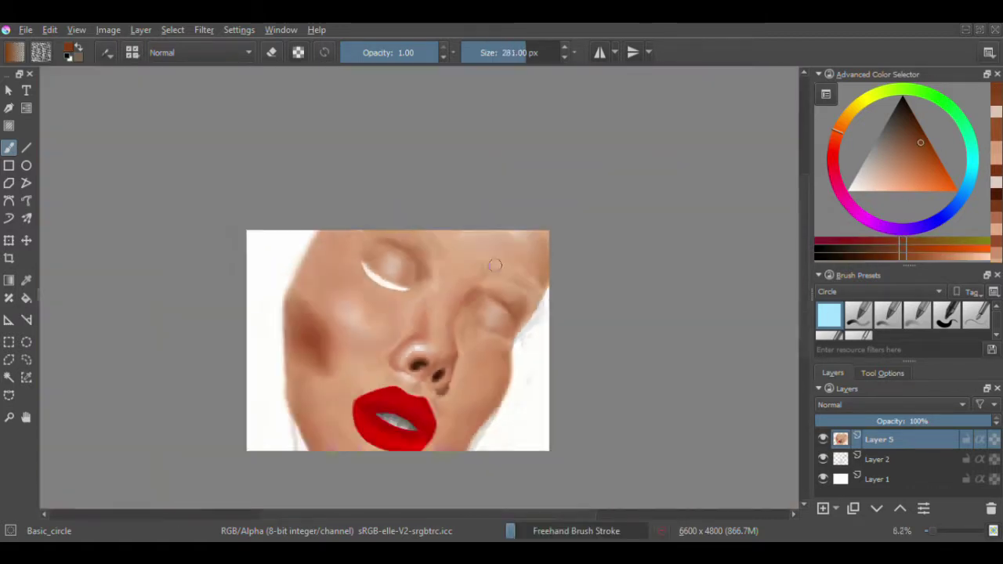
- Smudge the shading along the right eye crease with Smudge_soft
key("plus")
key("plus")
key("plus")
key("plus")
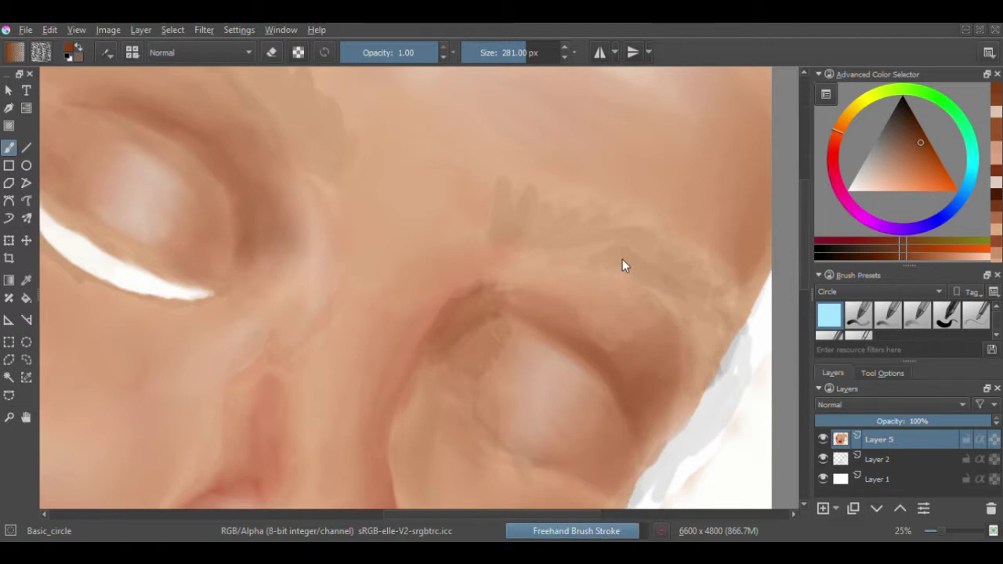
key("shift+BackSpace")
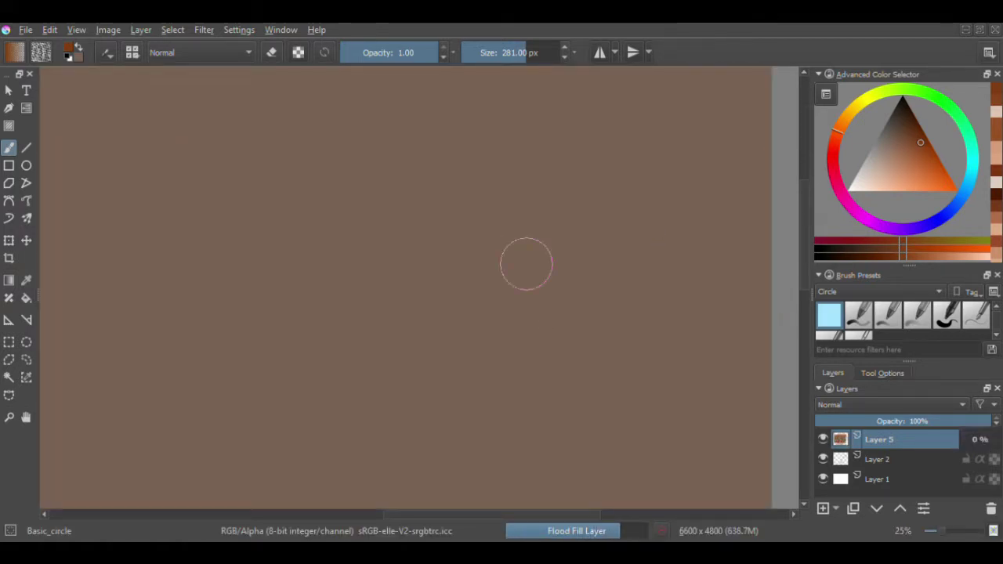
scroll(525, 264, "down", 3)
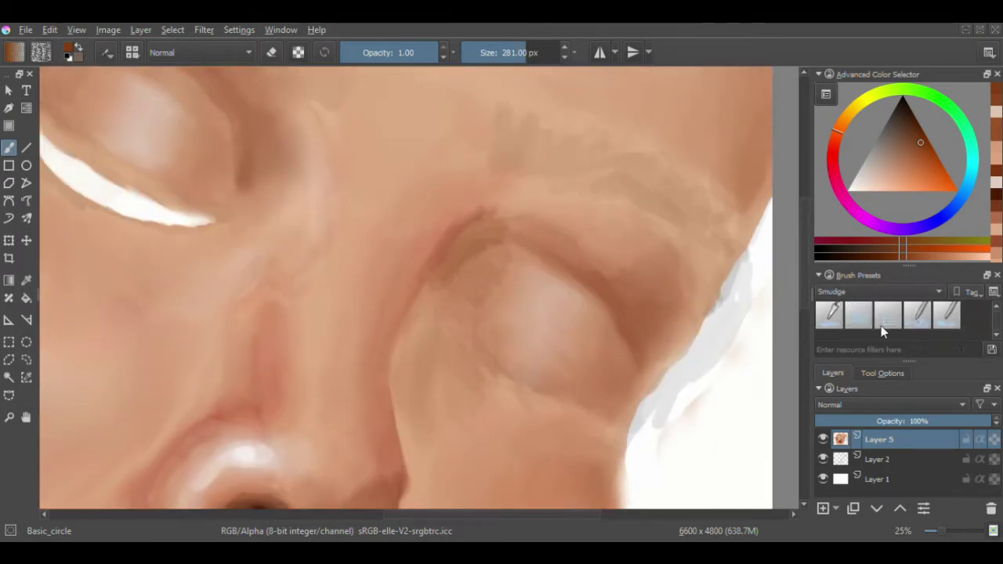
left_click(918, 316)
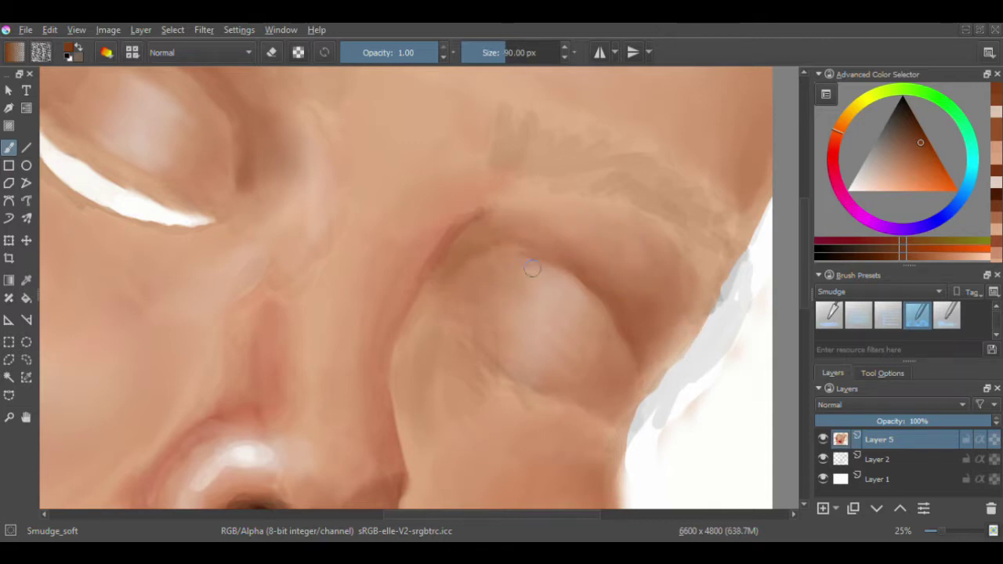
scroll(532, 268, "down", 3)
scroll(433, 249, "up", 4)
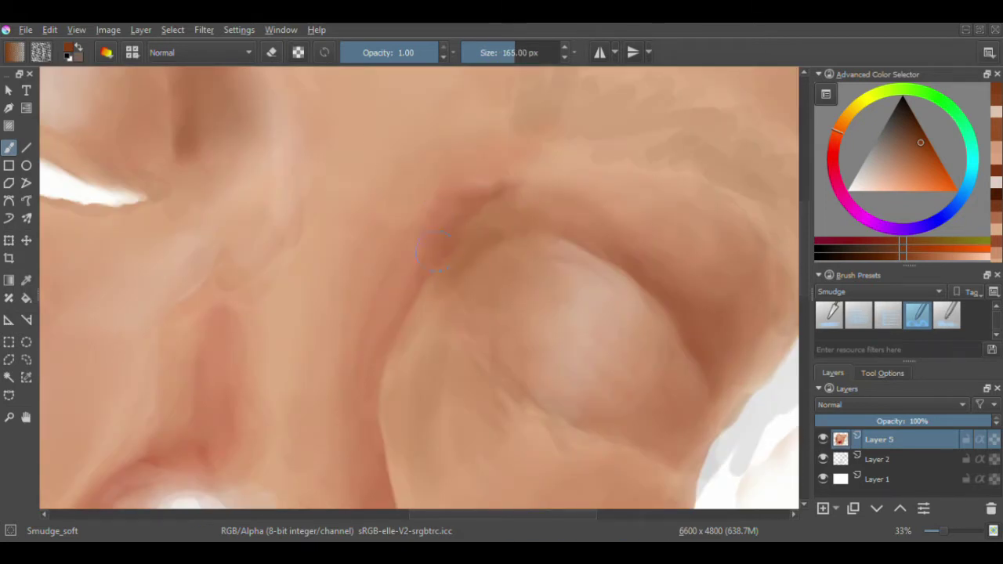
left_click_drag(428, 222, 492, 166)
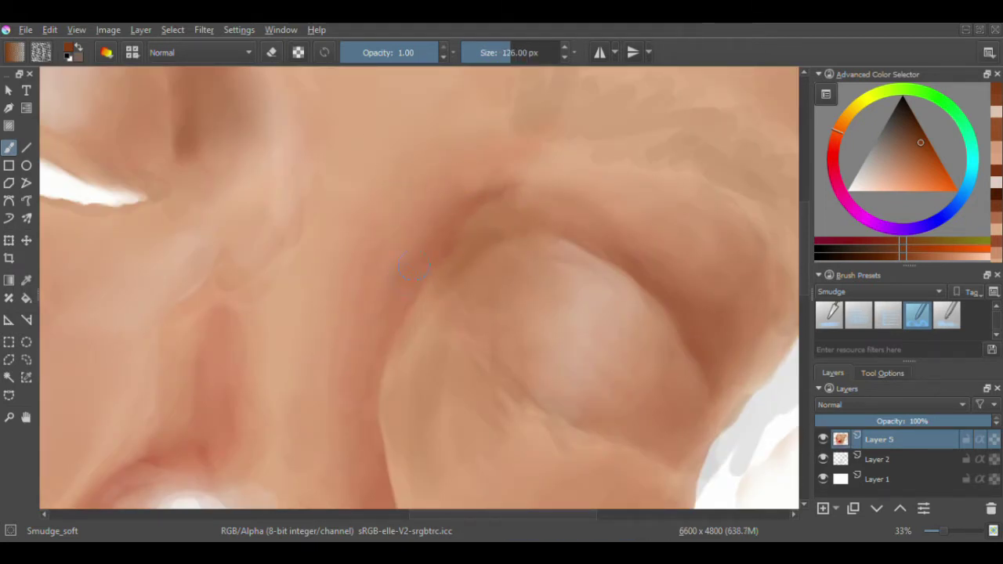
key("bracketright")
key("bracketright")
key("bracketright")
key("bracketright")
scroll(516, 126, "up", 1)
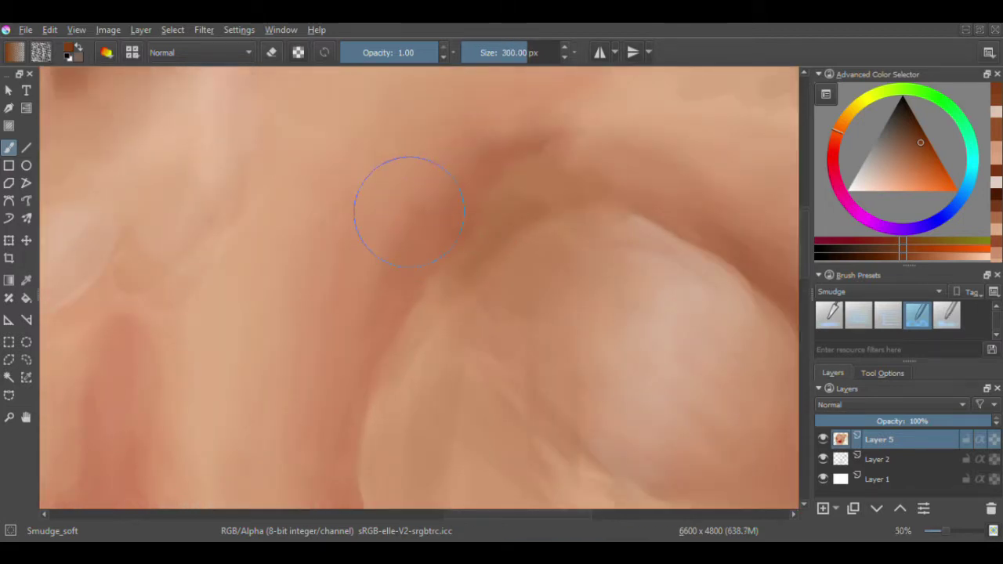
- Reselect the Smudge_soft preset from the smudge brush category
key("slash")
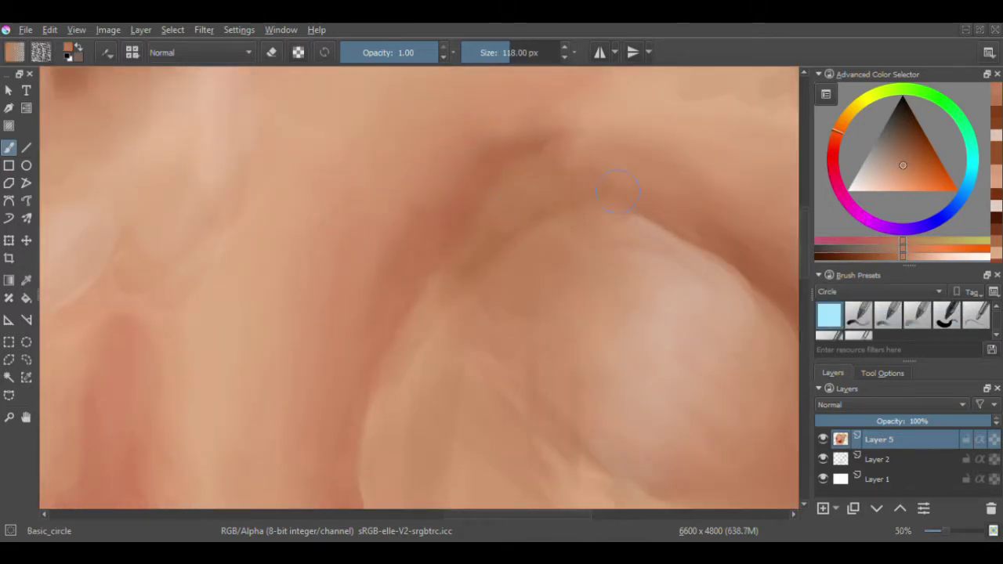
key("bracketleft")
key("bracketleft")
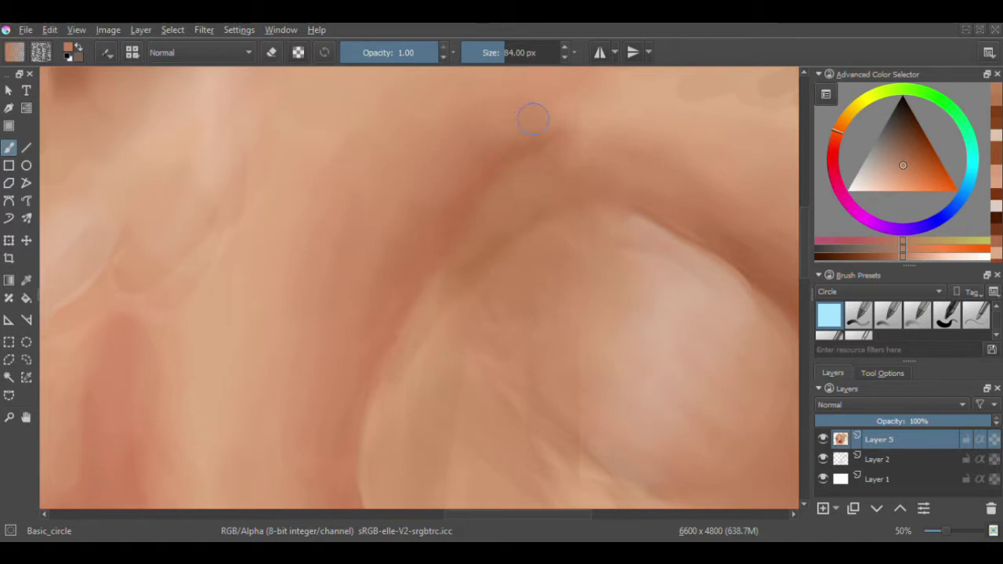
key("minus")
key("minus")
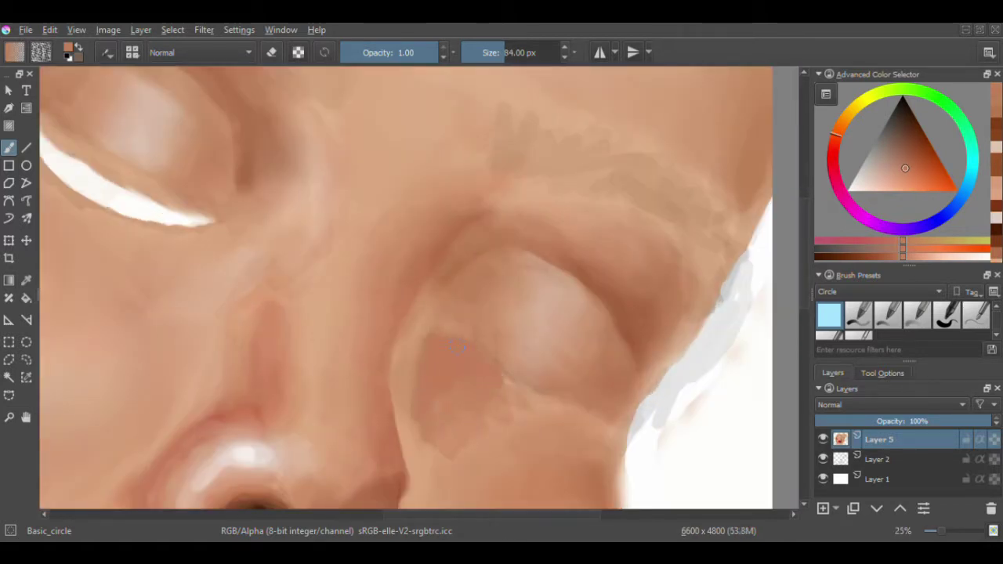
left_click(878, 291)
left_click(881, 374)
key("bracketright")
key("bracketright")
key("bracketright")
key("bracketright")
left_click(918, 315)
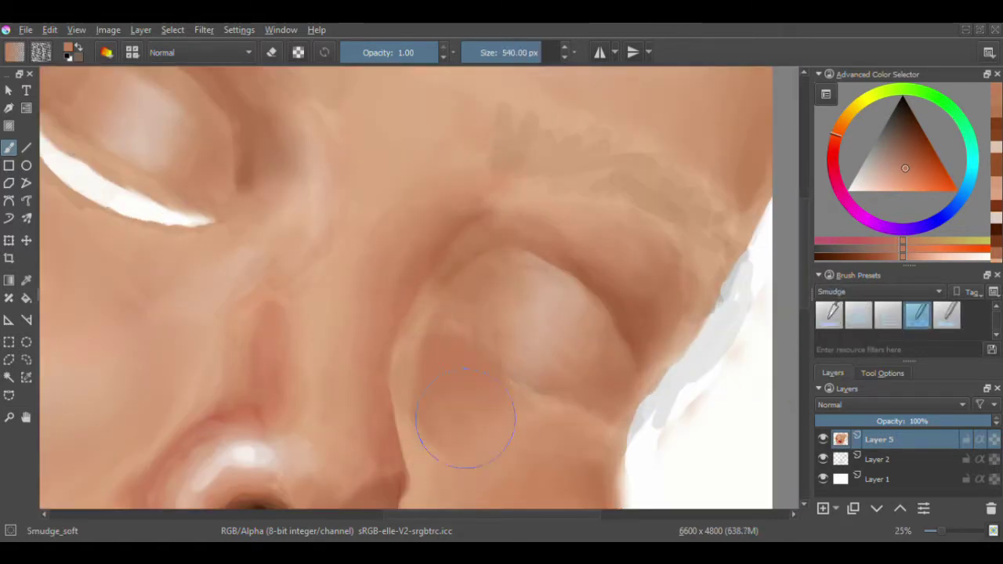
- Smudge the cheek beside the nose into smooth, even skin tone
key("bracketleft")
key("bracketleft")
key("bracketleft")
key("bracketleft")
key("plus")
mouse_move(805, 236)
left_mouse_down()
mouse_move(808, 403)
mouse_move(807, 292)
left_mouse_up()
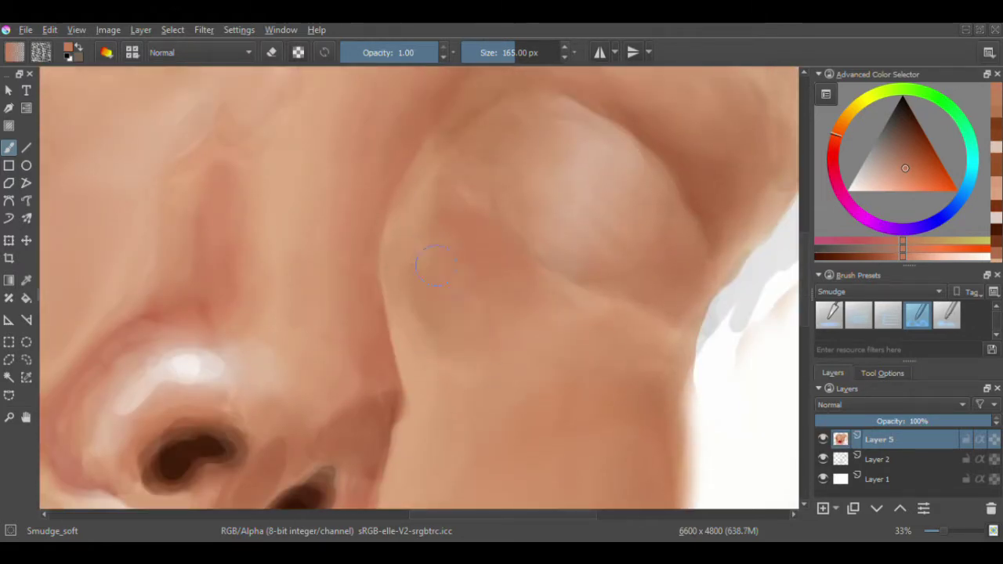
key("minus")
key("minus")
key("minus")
key("minus")
key("bracketright")
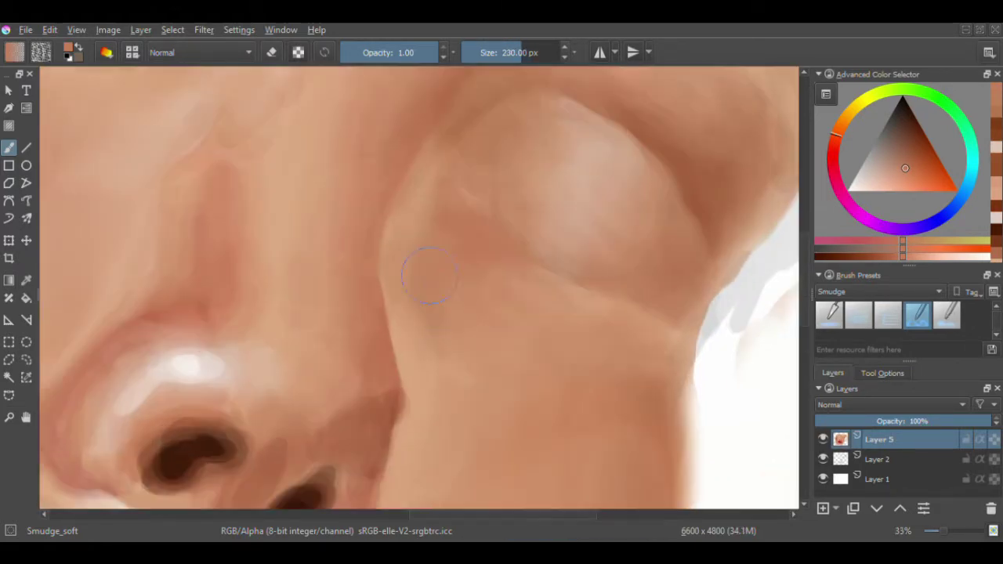
key("plus")
key("plus")
key("plus")
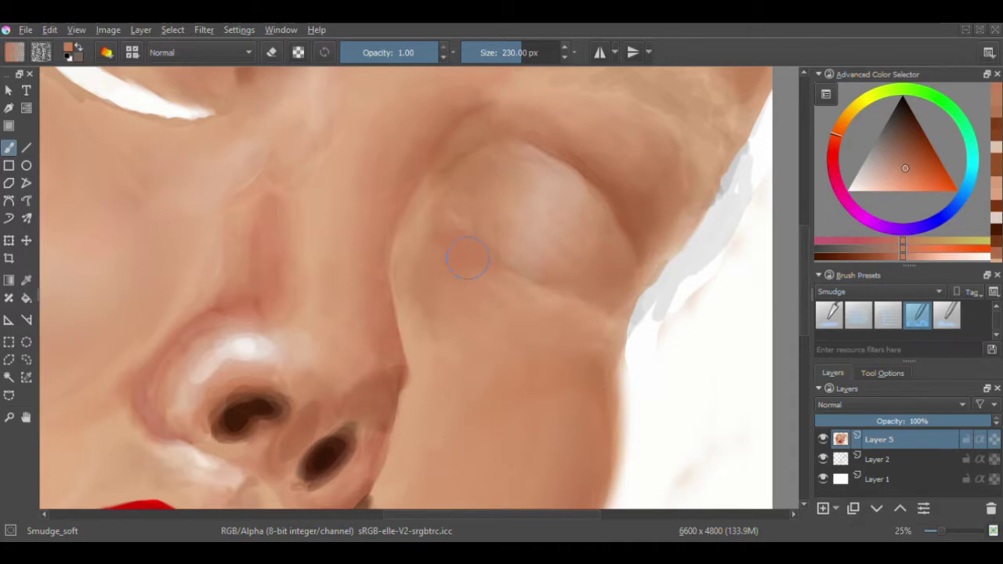
key("minus")
key("minus")
key("minus")
key("plus")
key("plus")
key("plus")
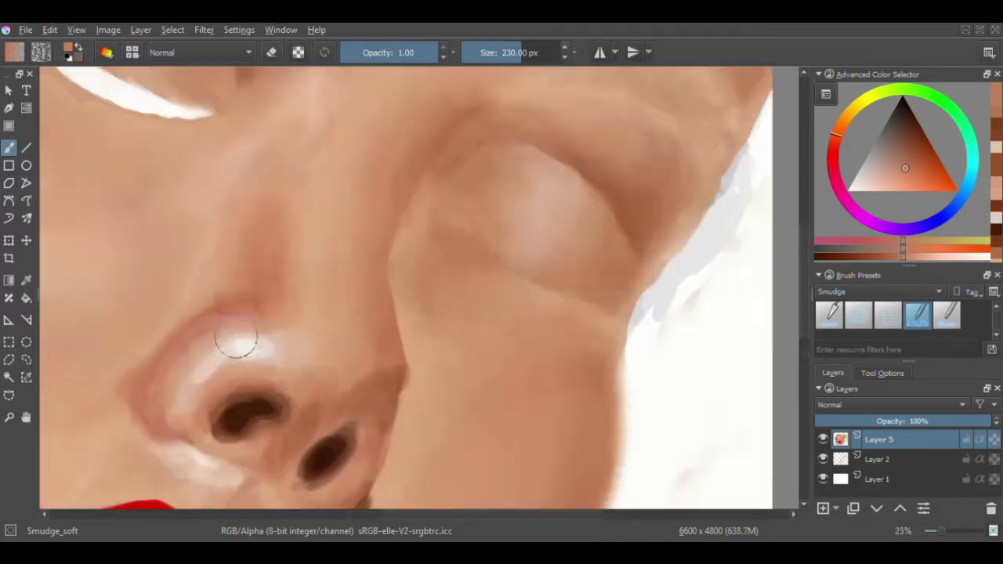
scroll(240, 340, "down", 5)
- Undo the white upper-lip strokes and dab pale highlights on the upper lip with Basic_circle
key("minus")
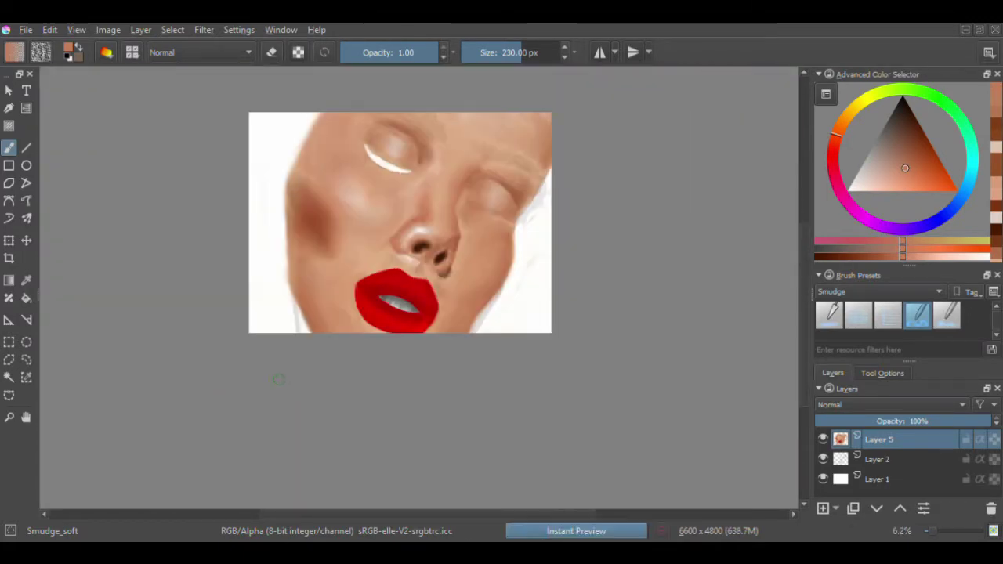
key("slash")
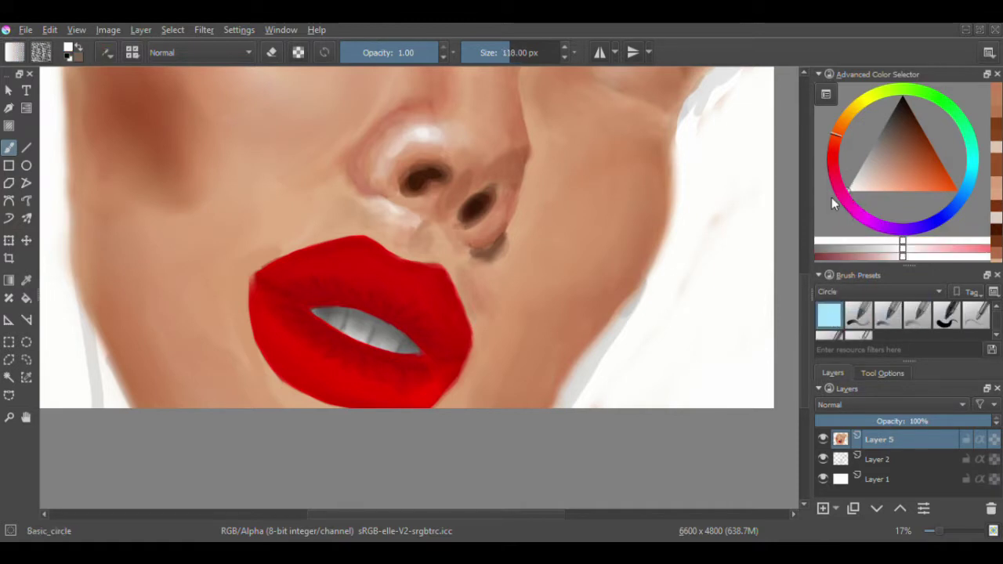
key("plus")
key("plus")
key("bracketleft")
key("bracketleft")
key("bracketleft")
key("bracketleft")
key("bracketleft")
key("bracketleft")
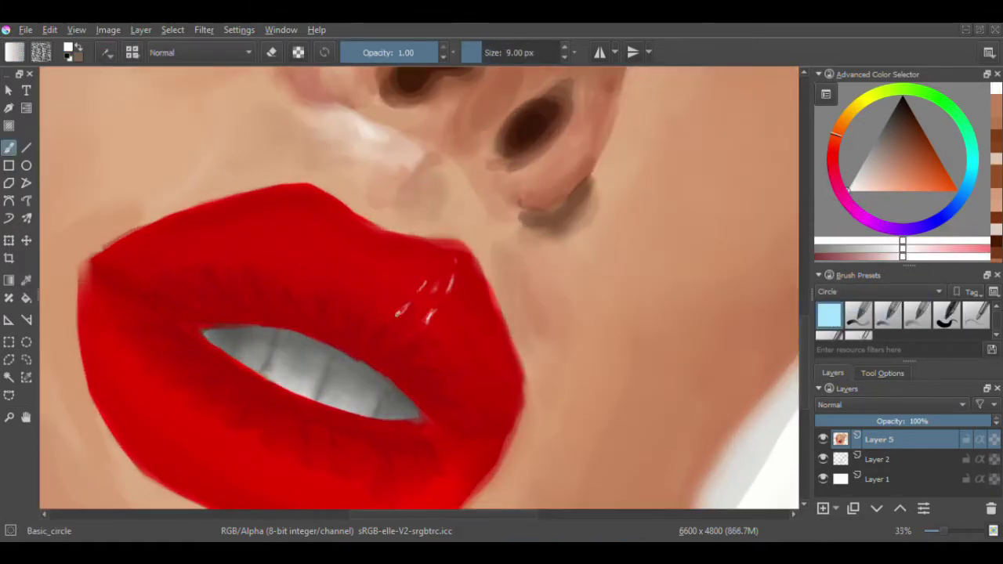
key("ctrl+z")
key("ctrl+z")
key("ctrl+z")
key("ctrl+z")
key("bracketright")
key("bracketright")
key("bracketright")
mouse_move(162, 242)
left_mouse_down()
mouse_move(262, 234)
mouse_move(243, 222)
mouse_move(198, 229)
mouse_move(241, 226)
mouse_move(183, 240)
mouse_move(221, 228)
mouse_move(198, 231)
mouse_move(187, 253)
mouse_move(224, 227)
mouse_move(210, 229)
mouse_move(228, 210)
mouse_move(187, 221)
mouse_move(166, 239)
left_mouse_up()
key("bracketright")
key("bracketright")
key("bracketright")
key("bracketright")
key("bracketright")
key("bracketright")
key("bracketright")
key("bracketright")
key("bracketright")
key("bracketright")
key("bracketright")
key("bracketright")
key("bracketright")
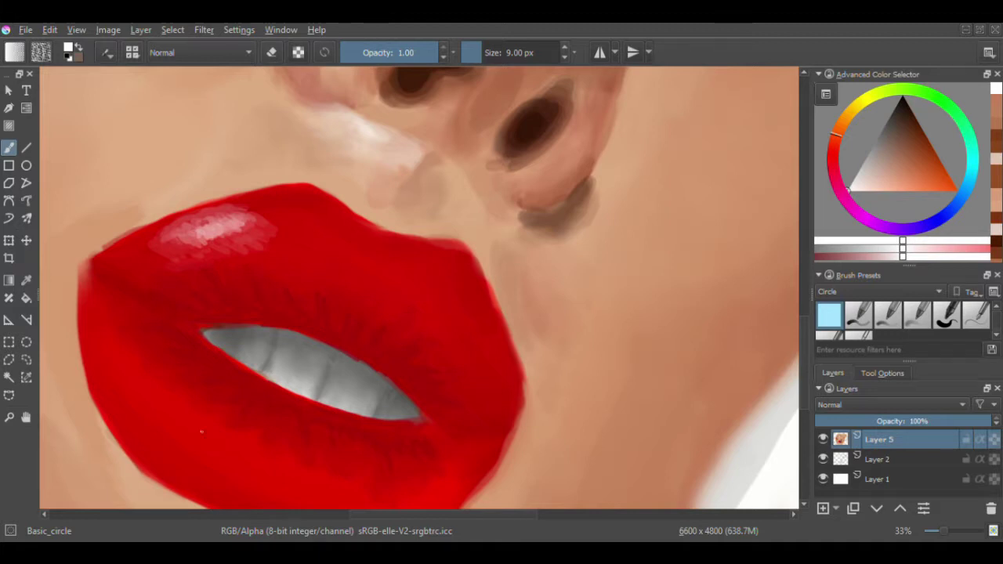
- Add pink gloss highlights across the lower lip and extend the upper-lip highlight leftward
left_click_drag(137, 404, 166, 384)
left_click_drag(149, 259, 163, 243)
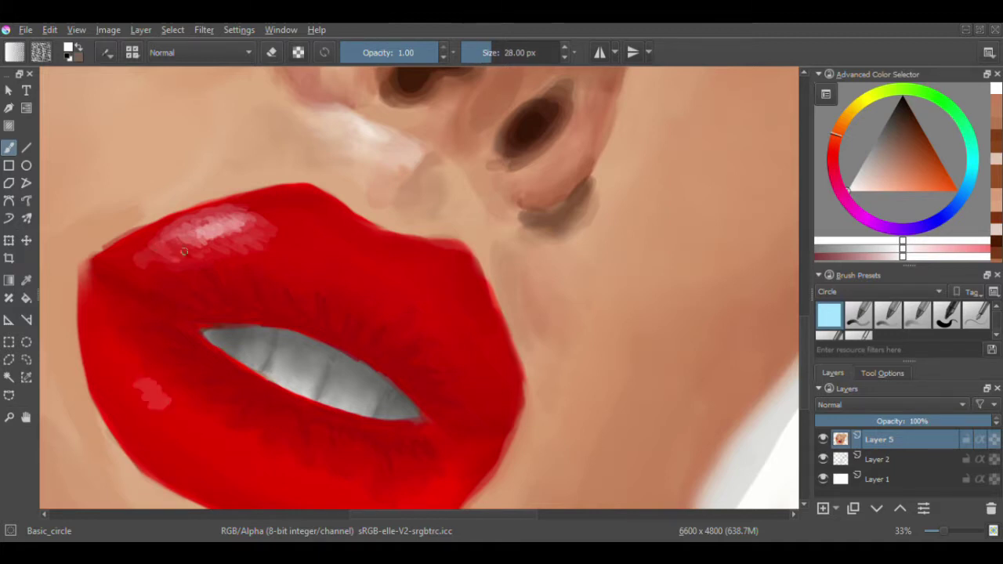
left_click_drag(255, 218, 286, 202)
left_click_drag(141, 260, 174, 250)
mouse_move(113, 313)
left_mouse_down()
mouse_move(185, 405)
mouse_move(113, 321)
mouse_move(182, 416)
left_mouse_up()
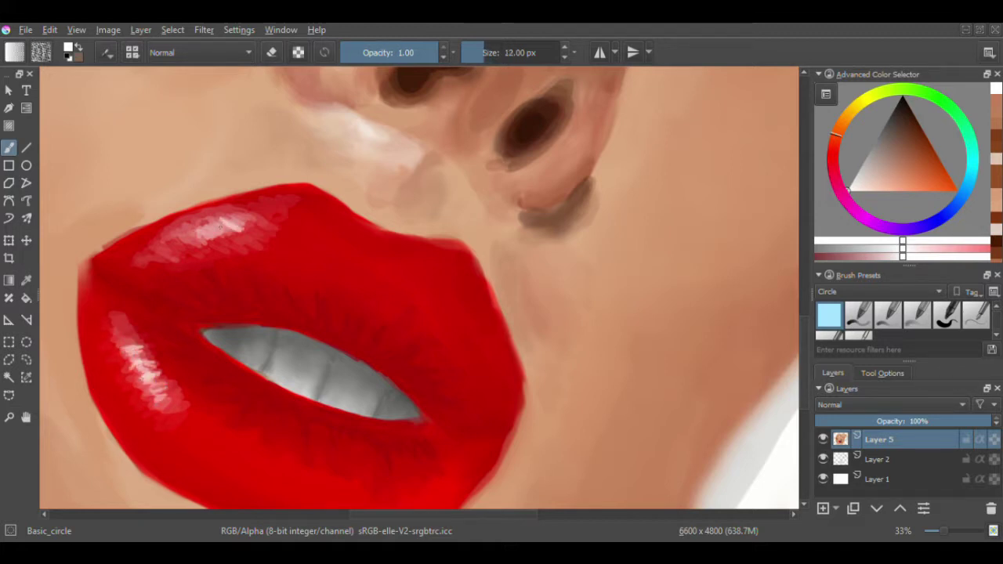
key("]")
key("]")
key("]")
mouse_move(284, 486)
left_mouse_down()
mouse_move(262, 466)
mouse_move(266, 475)
left_mouse_up()
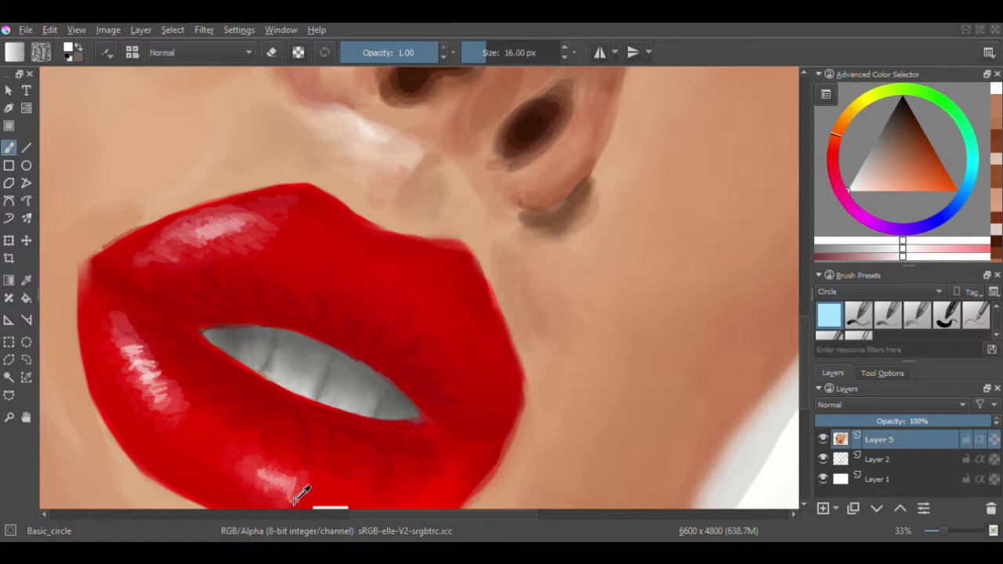
- Sample the lip reds and pale pink, then paint pale pink gloss along the lower lip
left_click(300, 490, "ctrl")
left_click(298, 423, "ctrl")
left_click(270, 318, "ctrl")
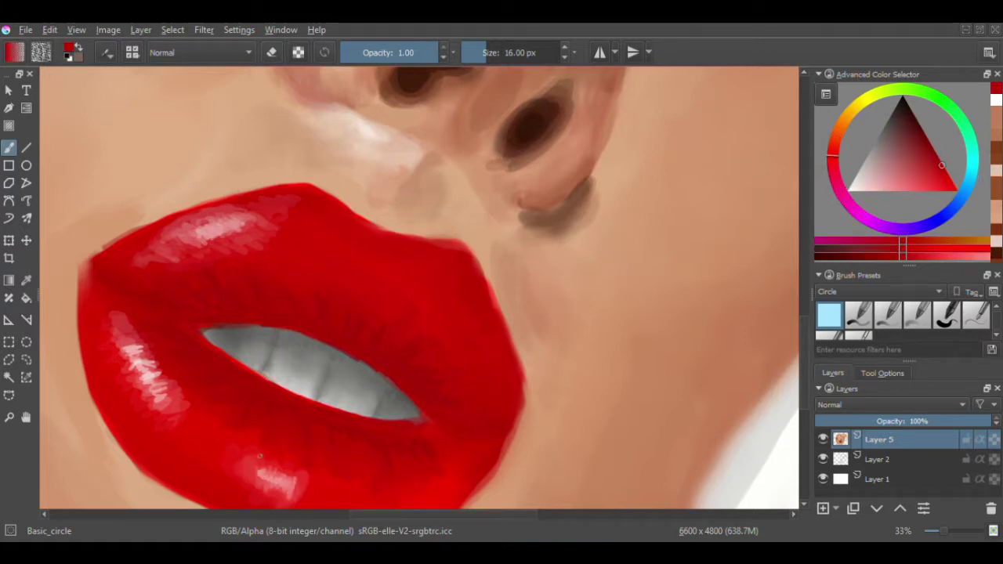
left_click(294, 486, "ctrl")
key("]")
key("]")
key("]")
key("[")
key("[")
mouse_move(296, 486)
left_mouse_down()
mouse_move(263, 456)
mouse_move(244, 456)
mouse_move(311, 493)
mouse_move(234, 462)
left_mouse_up()
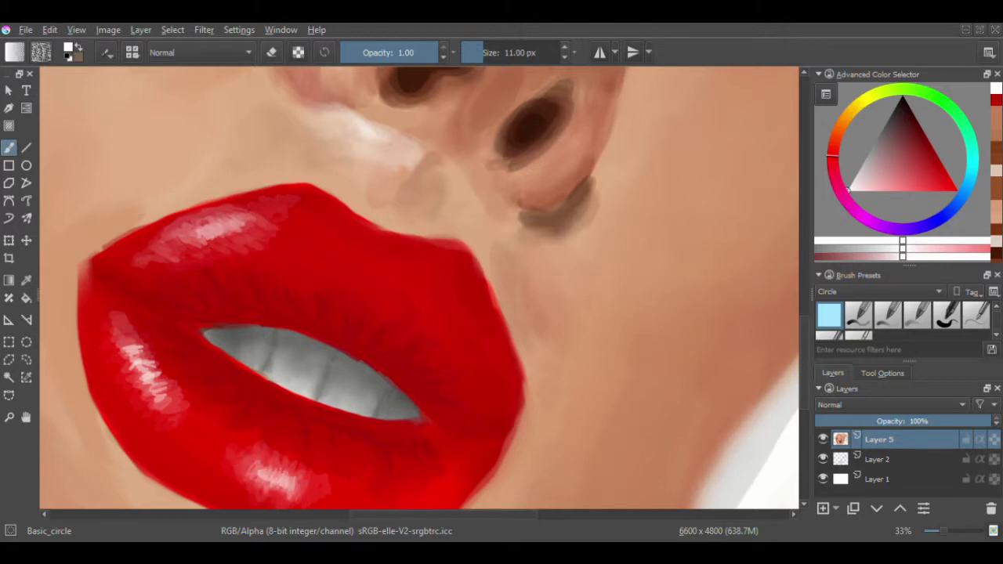
left_click_drag(139, 365, 163, 412)
key("[")
key("[")
key("[")
- Add more pink highlights on the upper lip and a pale pink one on the lower lip
key("minus")
key("minus")
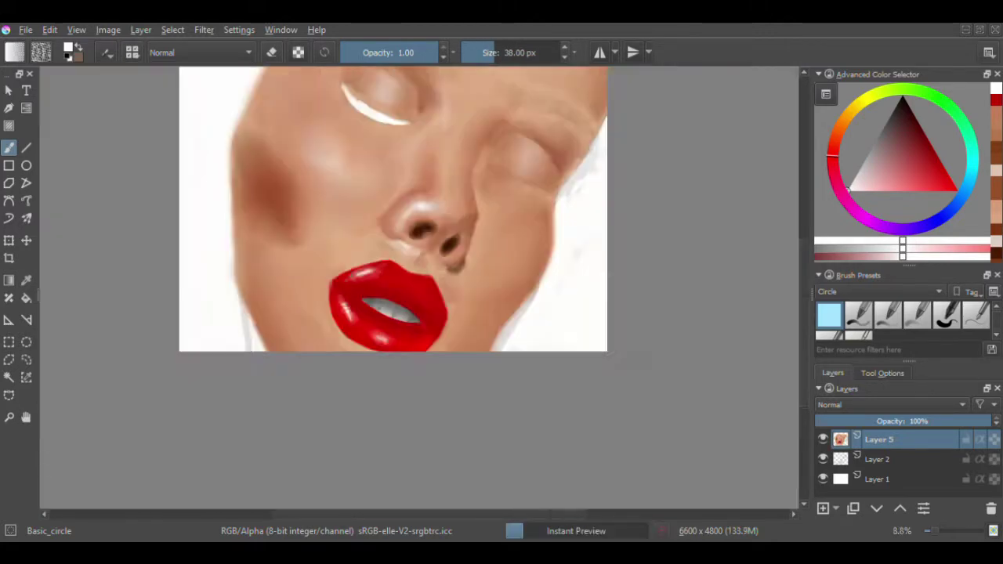
key("plus")
key("plus")
key("plus")
key("]")
key("]")
mouse_move(270, 227)
left_mouse_down()
mouse_move(388, 276)
mouse_move(294, 243)
mouse_move(353, 286)
left_mouse_up()
key("minus")
key("]")
key("]")
key("]")
key("]")
left_click_drag(459, 353, 438, 329)
left_click_drag(439, 329, 448, 323)
left_click_drag(428, 439, 376, 442)
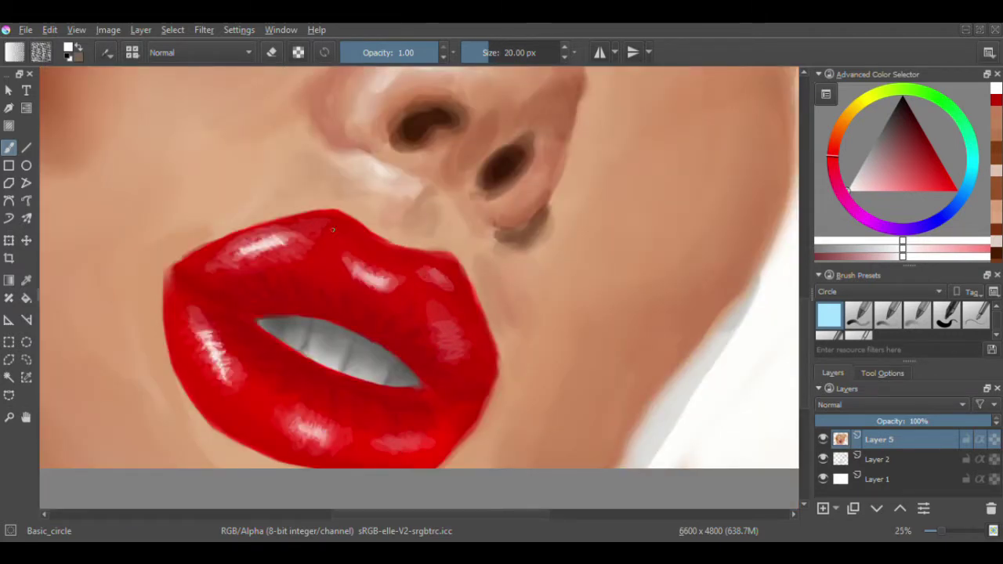
- Paint fine pale highlights along the upper lip edge and the lower lip's left edge
key("bracketleft")
key("bracketleft")
mouse_move(435, 250)
left_mouse_down()
mouse_move(472, 272)
mouse_move(348, 212)
left_mouse_up()
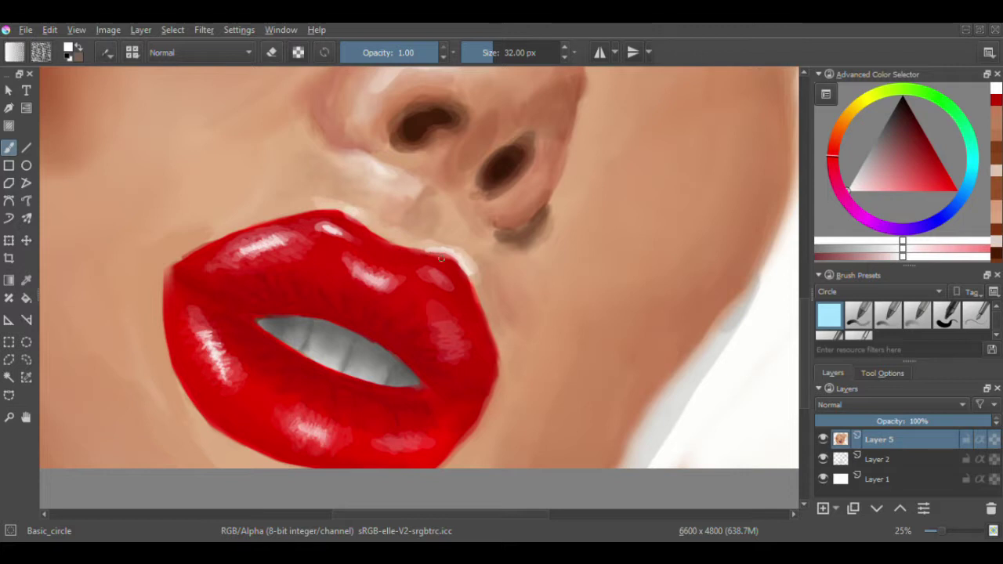
key("bracketright")
key("bracketright")
key("bracketright")
key("bracketright")
key("bracketright")
left_click_drag(219, 424, 205, 414)
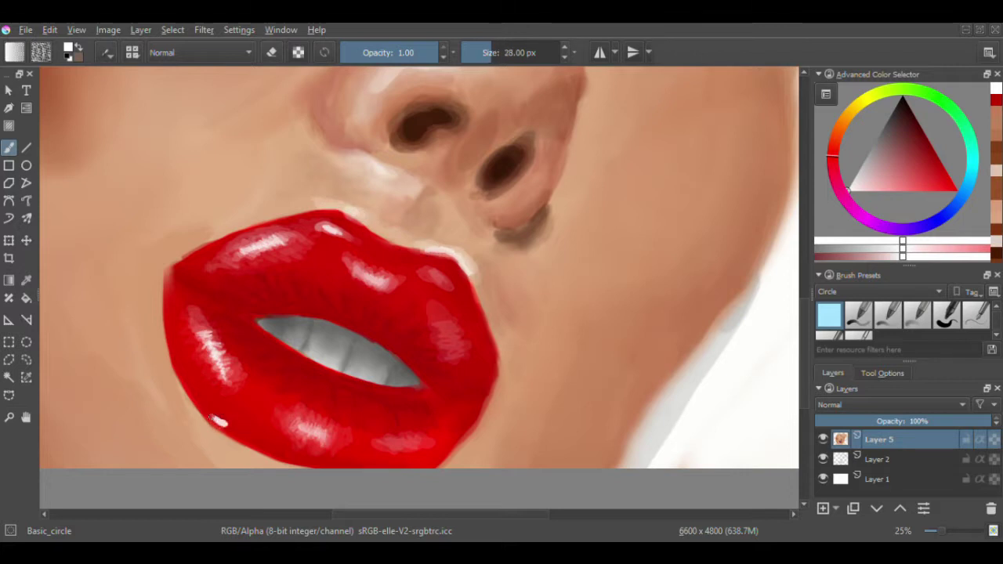
- Blend the upper-lip highlight and lower-left white streak using the Smudge_soft brush
scroll(917, 292, "down", 3)
left_click(918, 315)
scroll(455, 264, "up", 2)
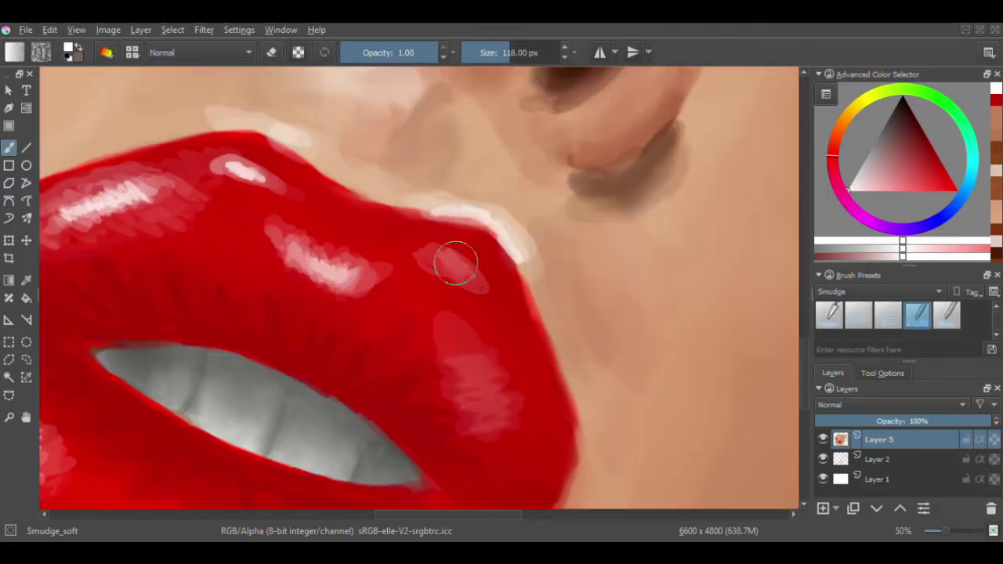
key("bracketleft")
key("bracketleft")
key("bracketleft")
key("bracketleft")
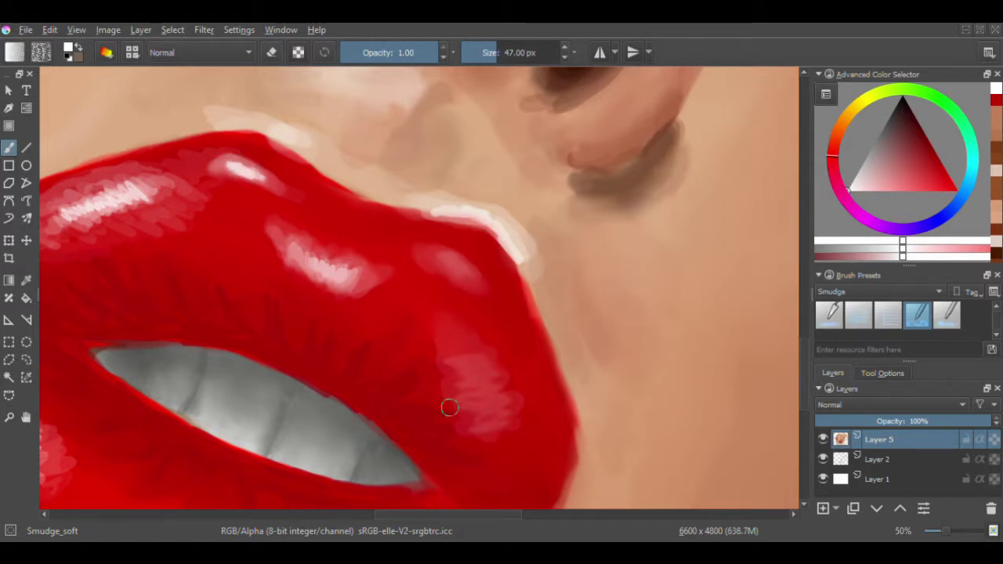
scroll(177, 249, "left", 3)
left_click_drag(298, 173, 203, 219)
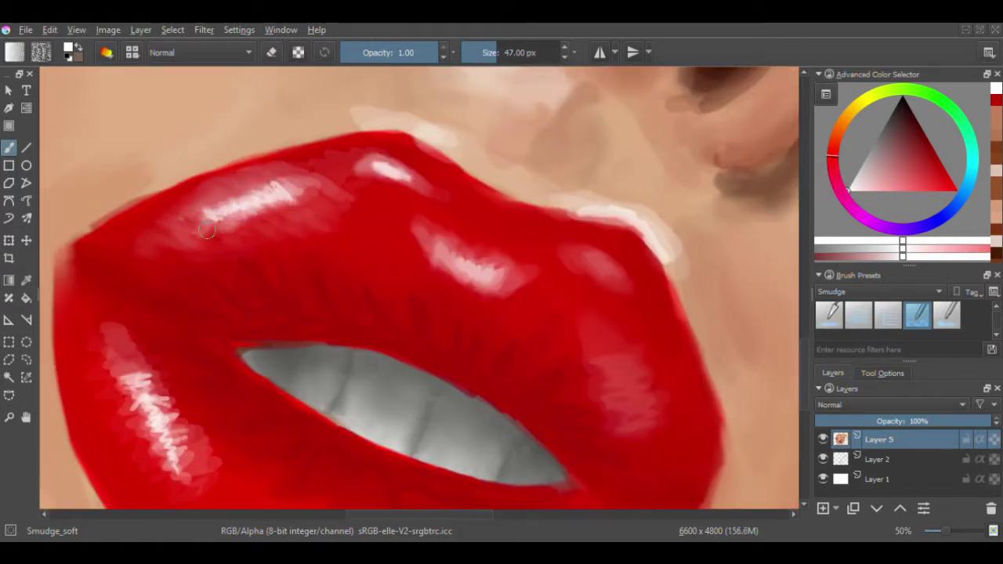
key("bracketright")
key("bracketright")
mouse_move(102, 384)
left_mouse_down()
mouse_move(219, 474)
mouse_move(174, 401)
mouse_move(183, 399)
mouse_move(151, 454)
mouse_move(93, 377)
left_mouse_up()
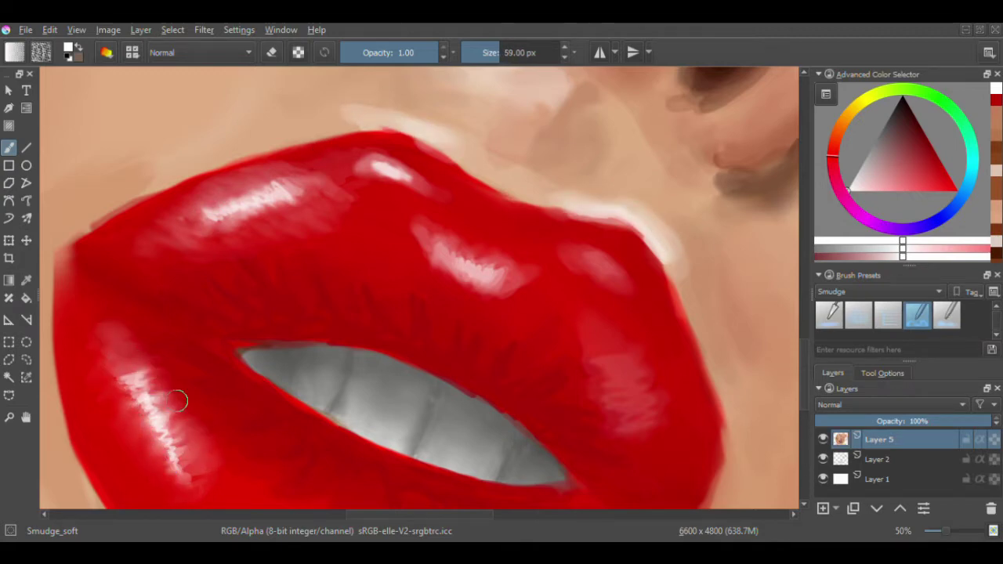
- Sample the lip red and paint over excess upper and lower lip highlights with Basic_circle
key("minus")
key("minus")
key("minus")
key("minus")
key("plus")
key("plus")
key("plus")
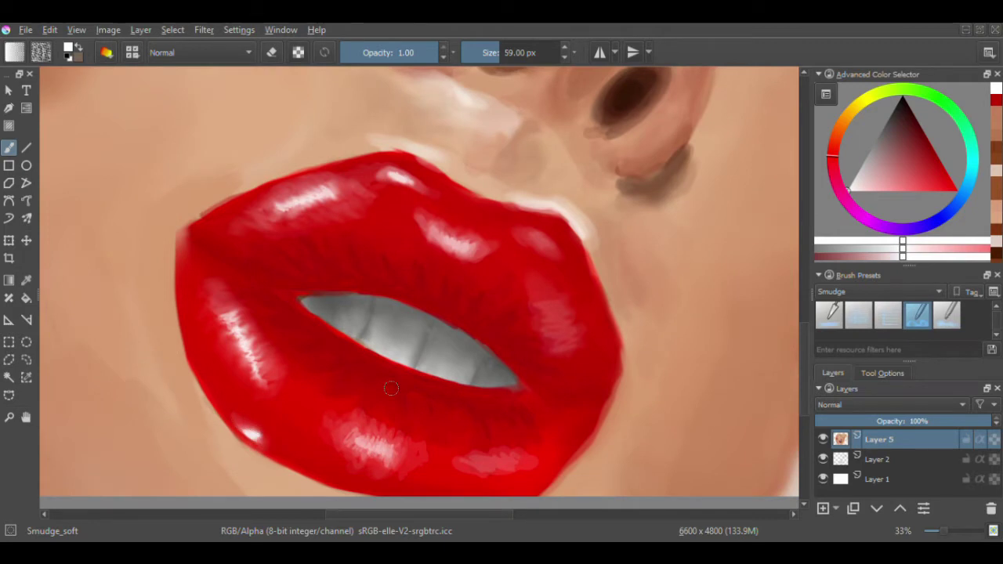
key("bracketright")
key("bracketright")
key("bracketright")
key("bracketright")
key("bracketright")
key("bracketright")
key("bracketright")
key("bracketright")
key("bracketright")
key("bracketright")
key("bracketleft")
key("bracketleft")
key("bracketleft")
key("bracketleft")
key("bracketleft")
key("bracketleft")
left_click(517, 310, "ctrl")
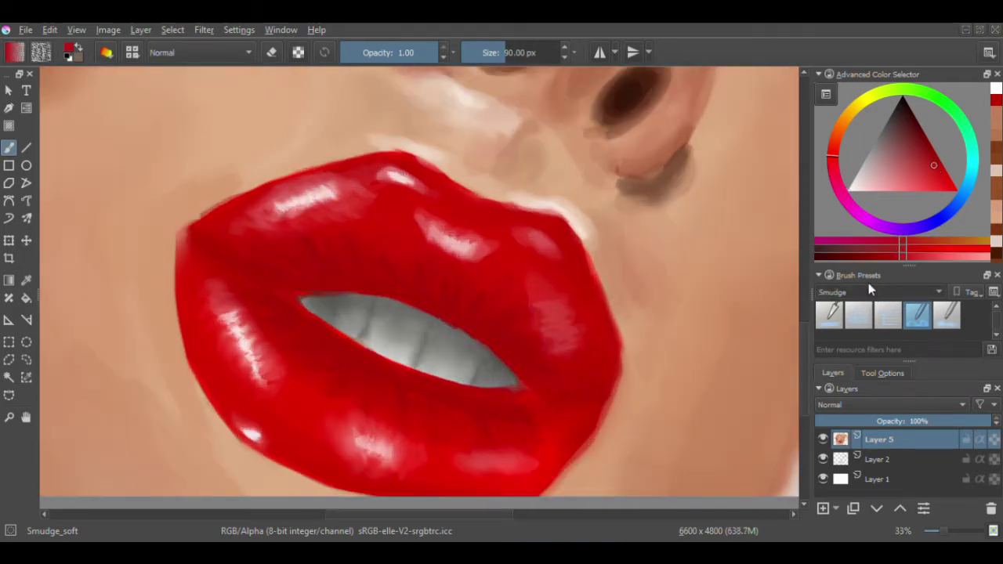
scroll(871, 287, "up", 2)
left_click(829, 315)
left_click_drag(279, 206, 308, 205)
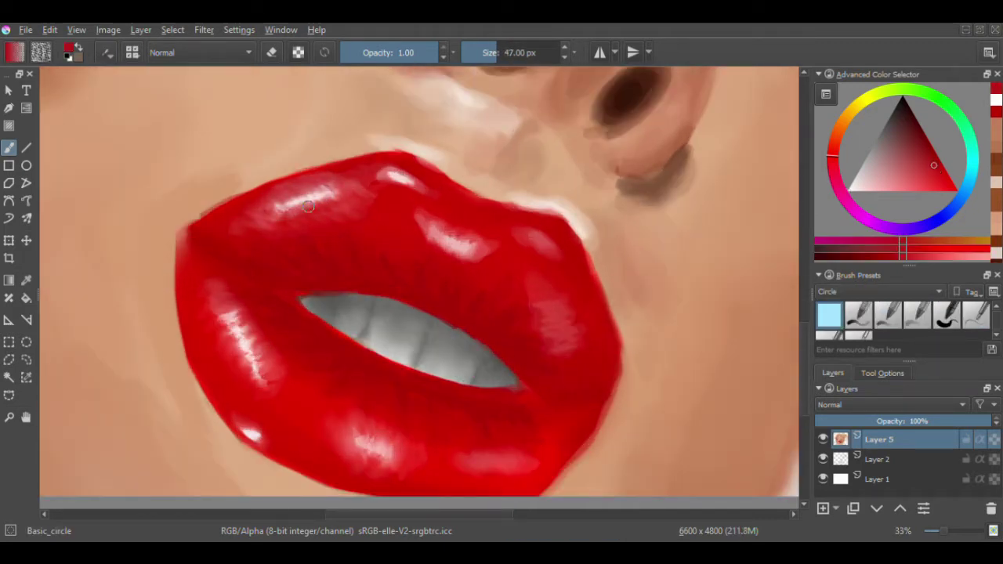
left_click_drag(345, 444, 395, 442)
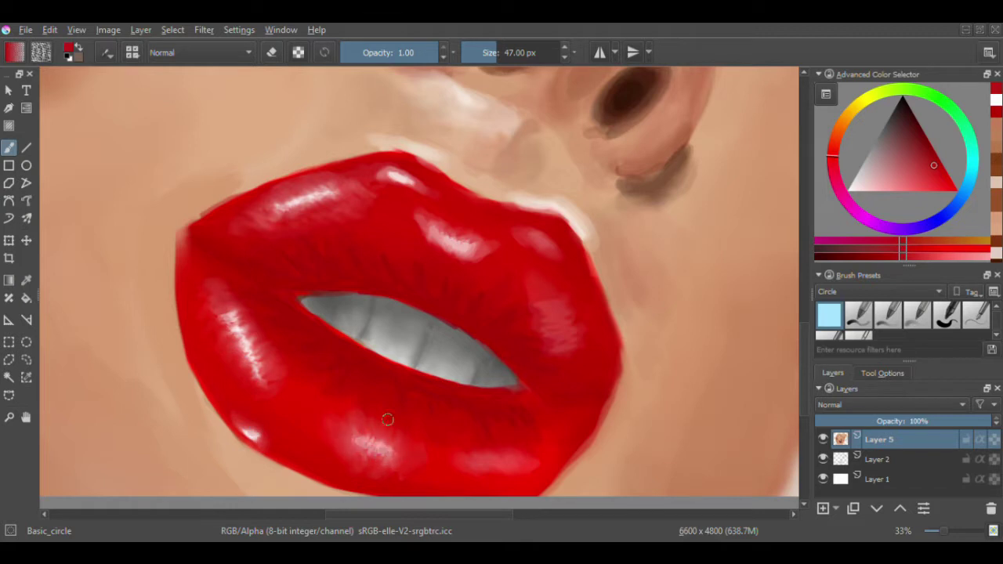
left_click_drag(490, 249, 443, 216)
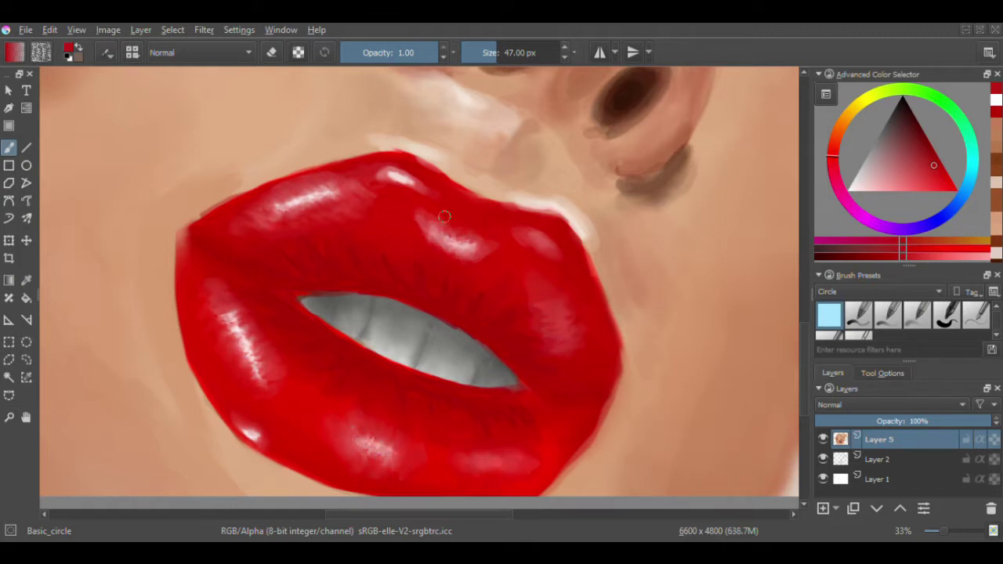
left_click_drag(416, 184, 377, 171)
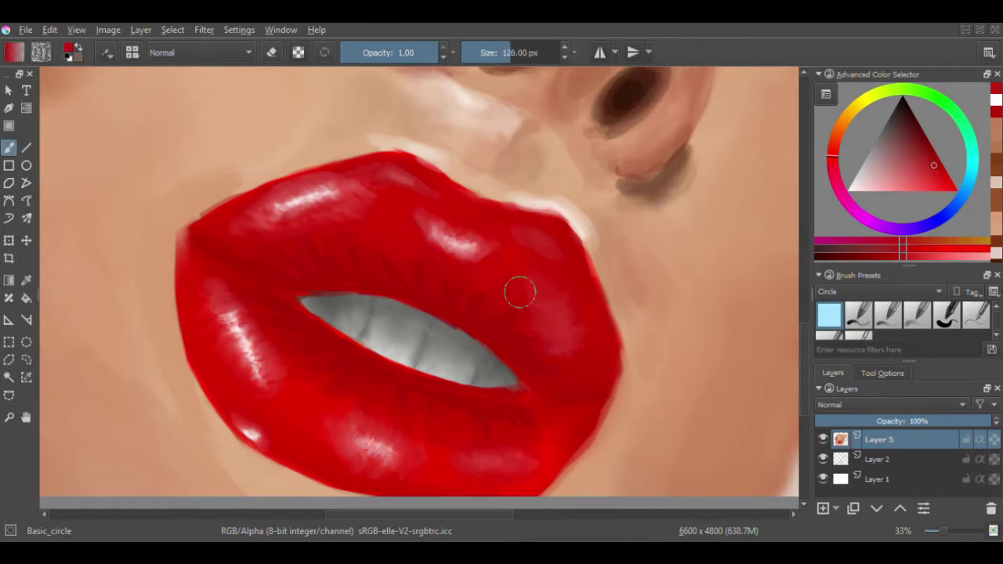
- Darken remaining right upper-lip and lower-lip highlights with a larger brush, then pick a more saturated red
key("minus")
left_click_drag(429, 253, 468, 252)
key("]")
left_click_drag(357, 402, 404, 403)
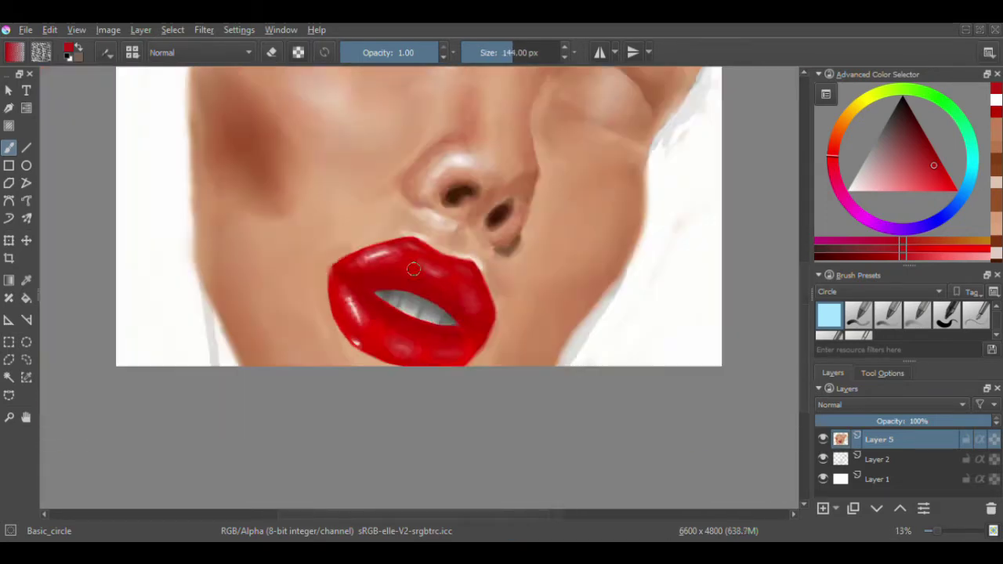
left_click(321, 383, "ctrl")
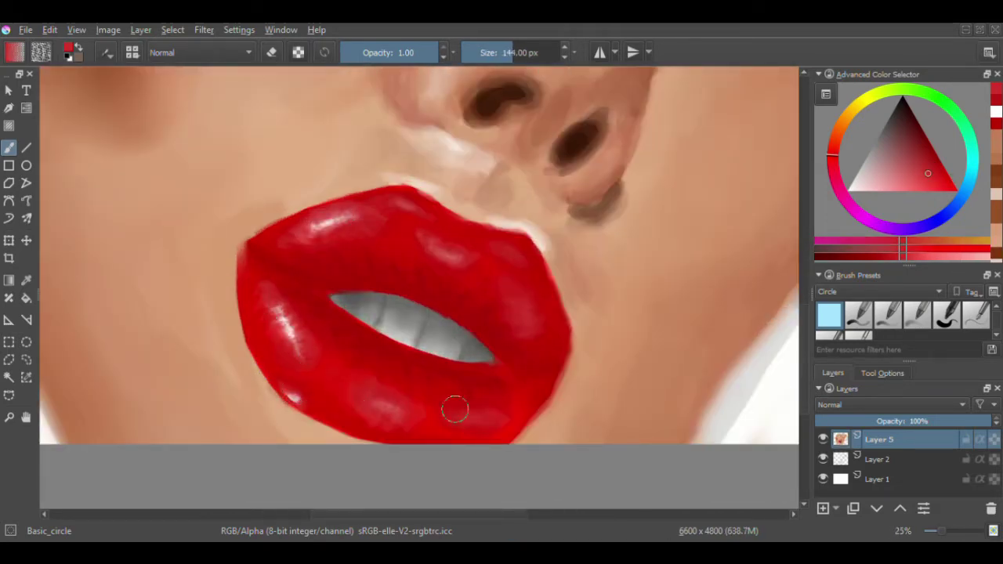
left_click(459, 281, "ctrl")
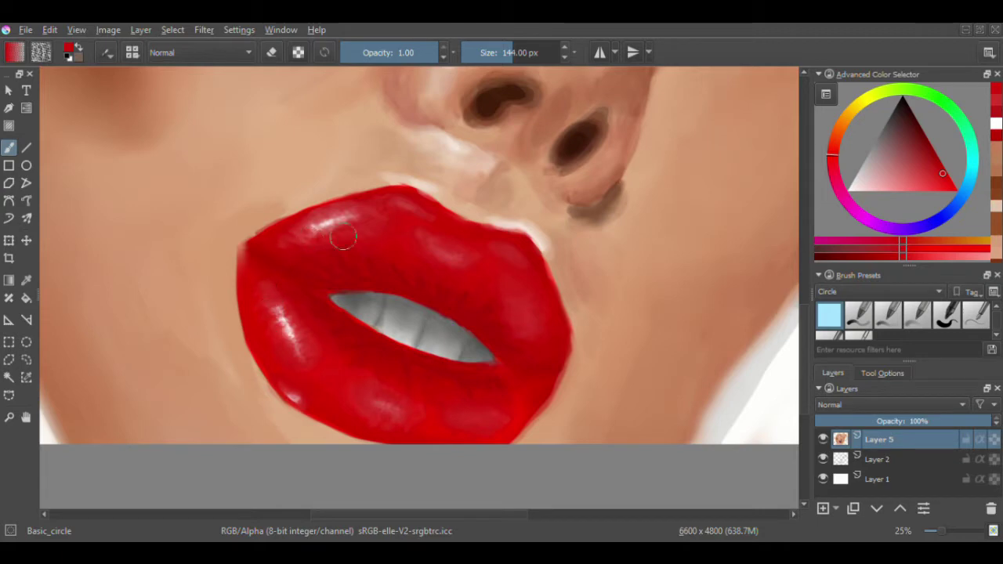
scroll(322, 277, "down", 2)
scroll(321, 276, "up", 3)
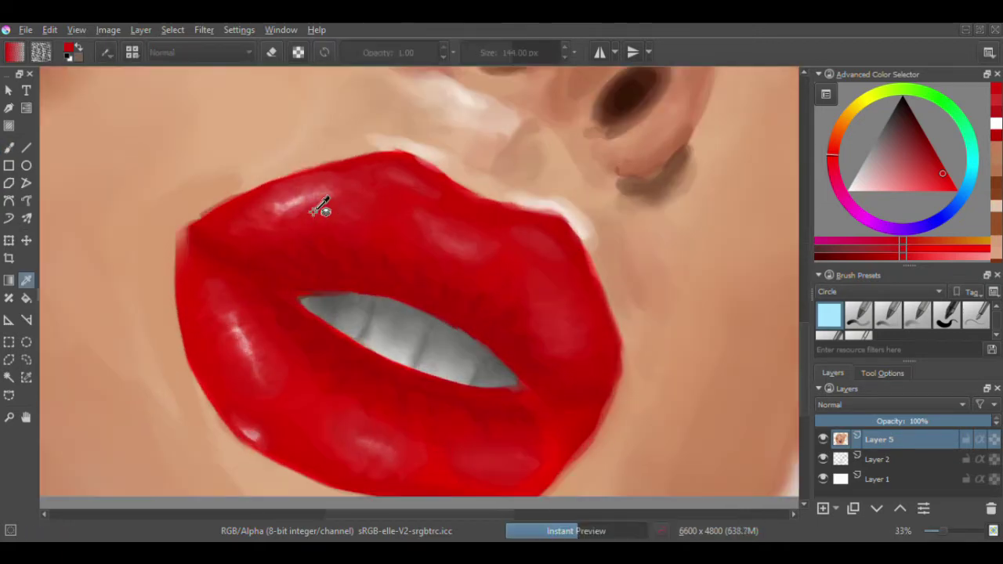
key("bracketleft")
key("bracketleft")
key("bracketleft")
scroll(550, 334, "down", 1)
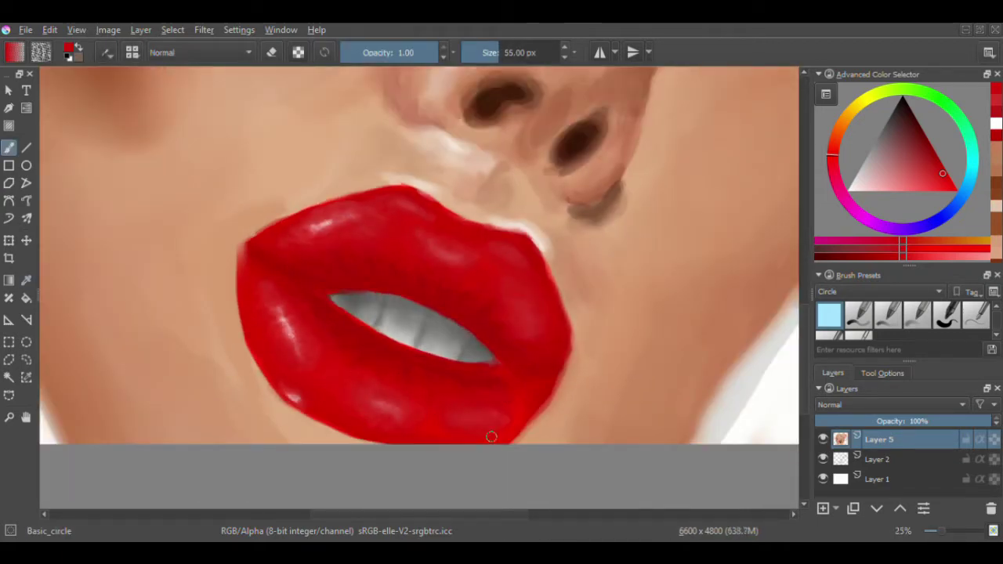
- Draw two small grey marks on the white eye crescent with a fine black brush
scroll(492, 436, "down", 3)
scroll(435, 327, "up", 3)
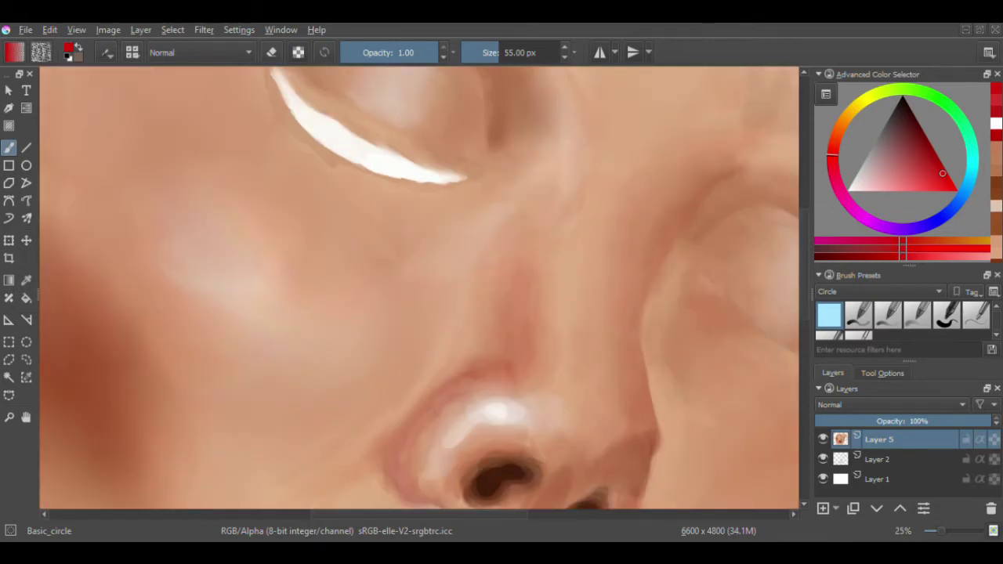
scroll(374, 282, "down", 3)
scroll(374, 282, "up", 3)
left_click(910, 105)
key("bracketleft")
key("bracketleft")
key("bracketleft")
left_click_drag(311, 132, 330, 121)
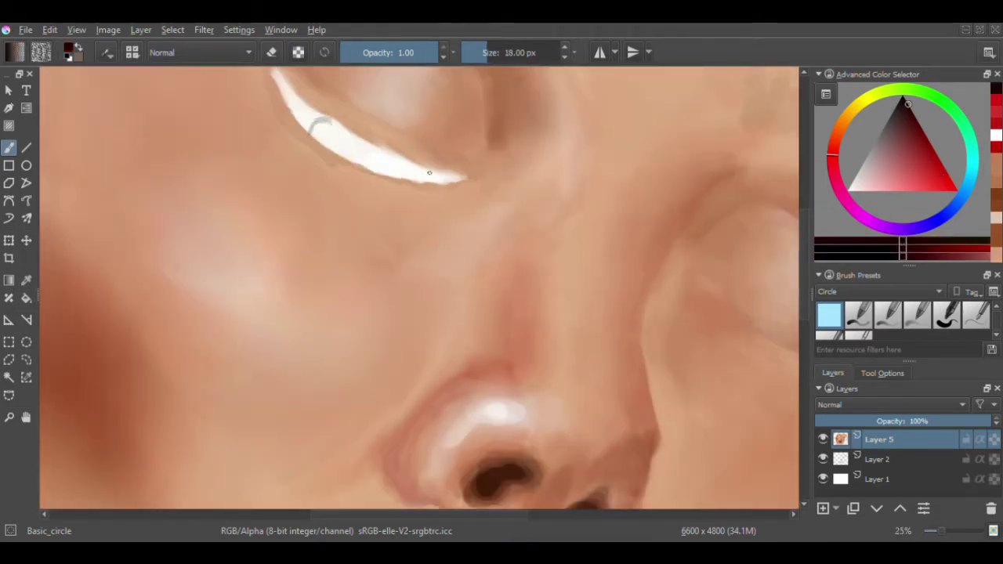
left_click_drag(408, 160, 406, 174)
- Sample the skin brown and paint a darker shadow along the cheek edge beside the nose
scroll(419, 288, "right", 5)
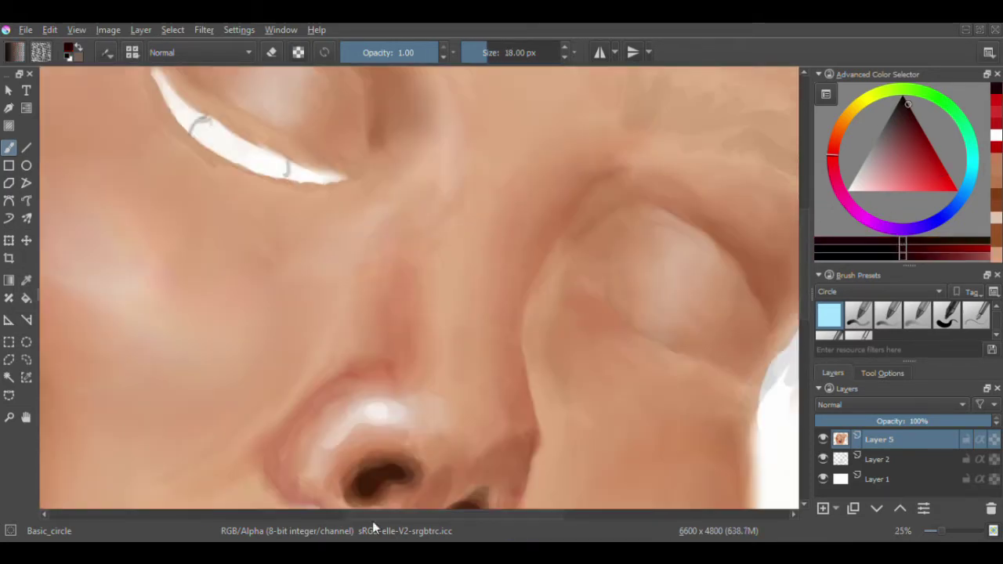
left_click_drag(703, 325, 752, 325, "shift")
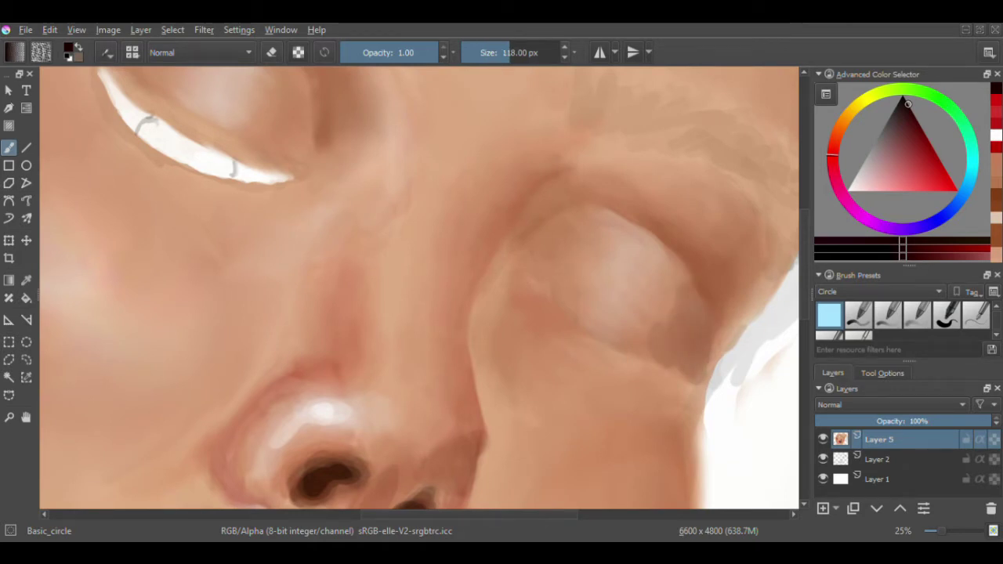
left_click(676, 308, "ctrl")
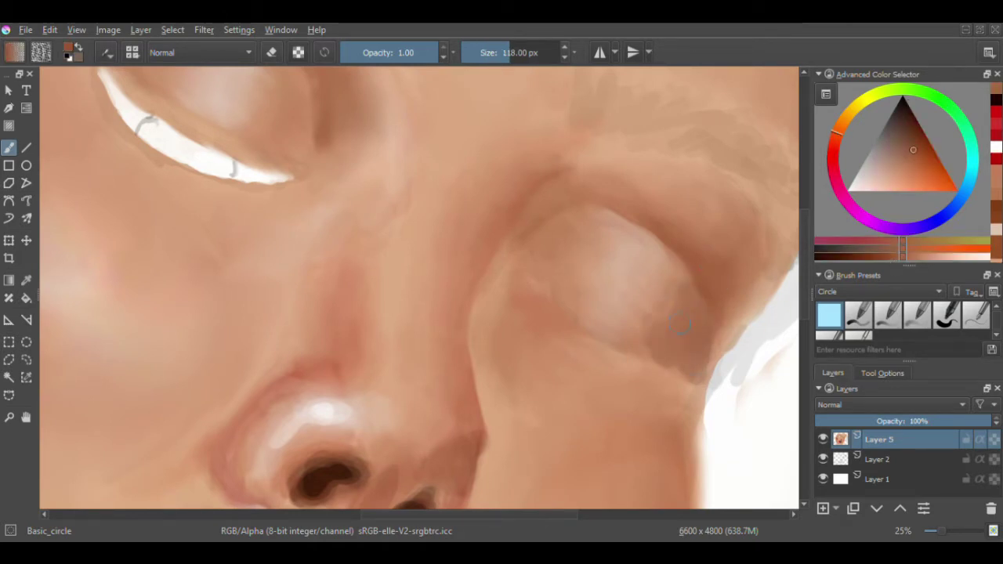
left_click_drag(679, 324, 646, 324, "shift")
left_click_drag(697, 381, 662, 333)
- Smudge the shading around the eyelid crease with an enlarged Smudge_soft brush
key("slash")
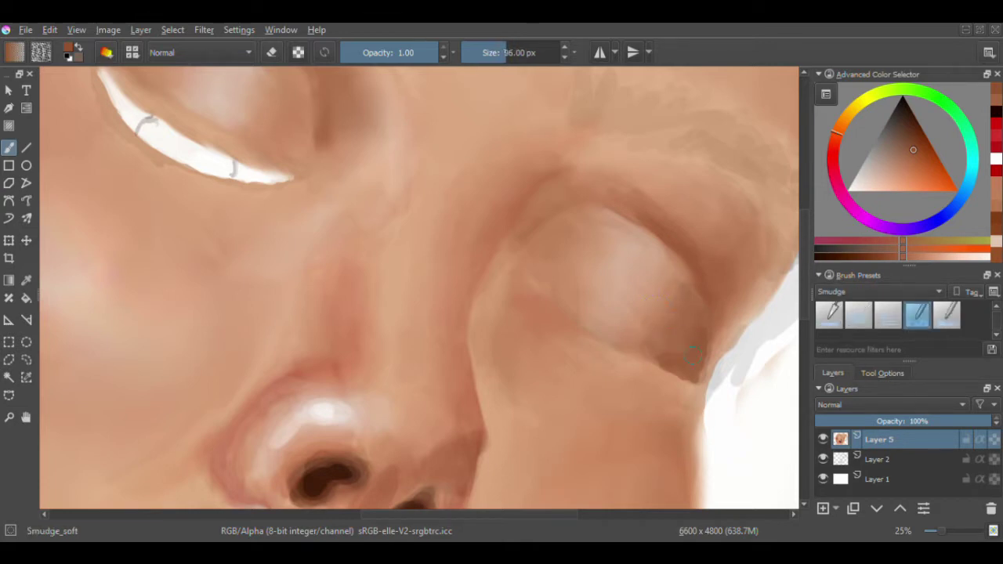
scroll(700, 381, "down", 3)
scroll(700, 381, "up", 3)
left_click(536, 210, "ctrl")
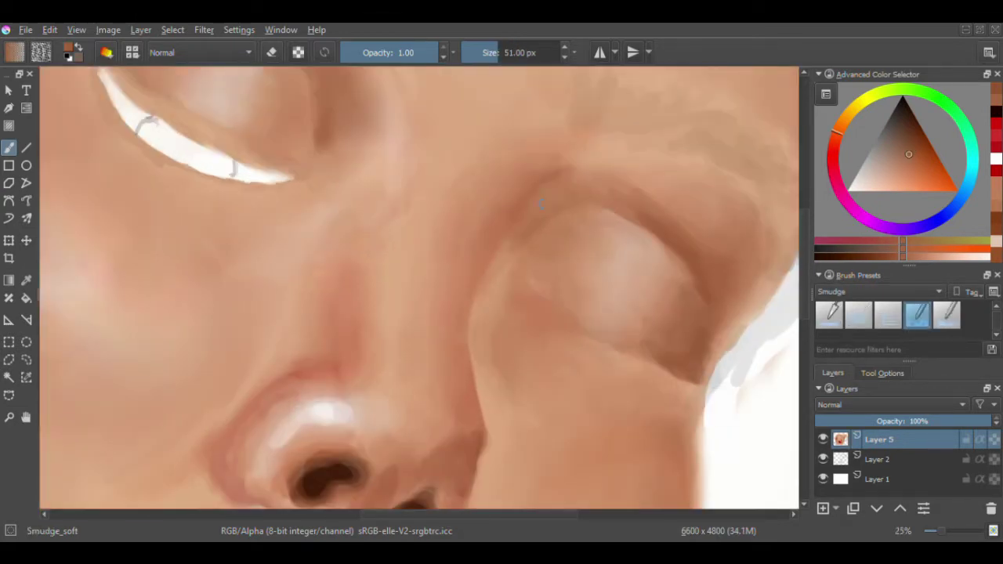
key("slash")
key("slash")
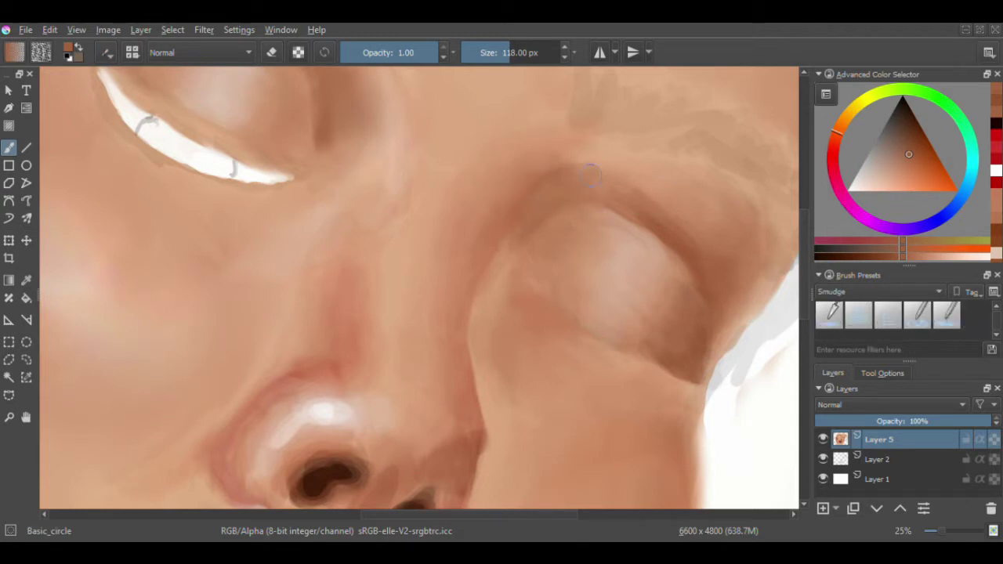
left_click(918, 322)
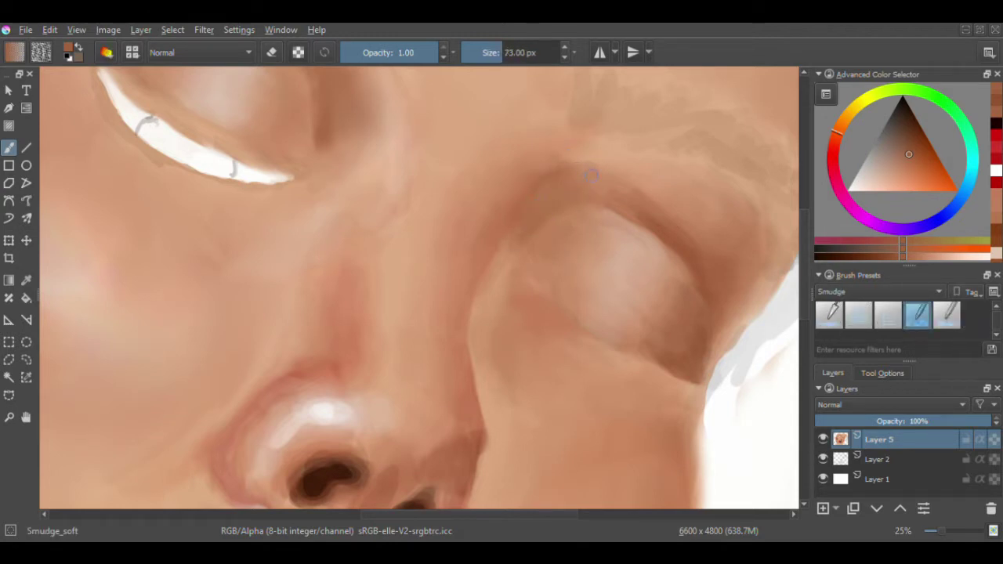
left_click_drag(592, 175, 655, 206)
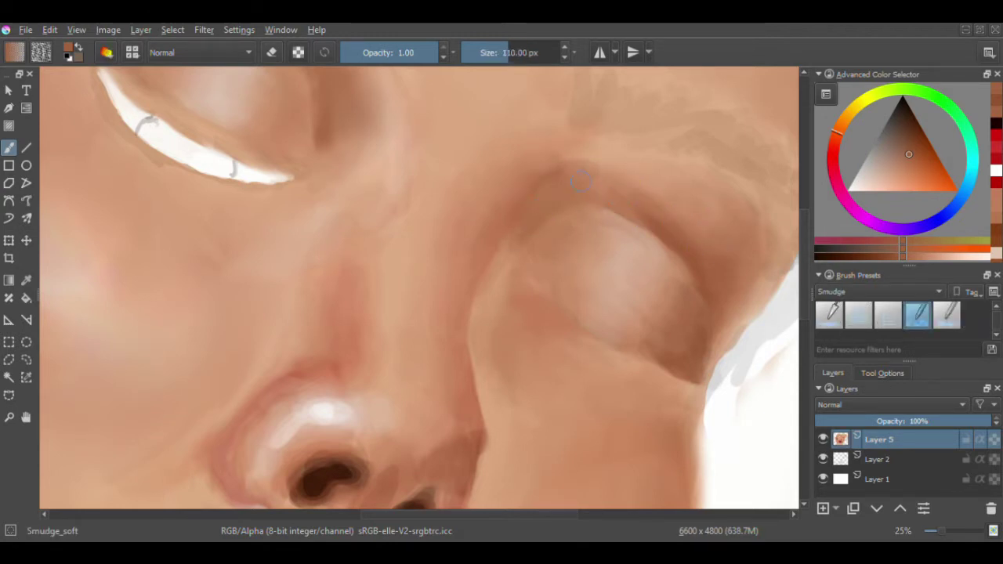
key("minus")
key("minus")
key("equal")
key("bracketright")
key("bracketright")
key("bracketright")
scroll(350, 113, "up", 3)
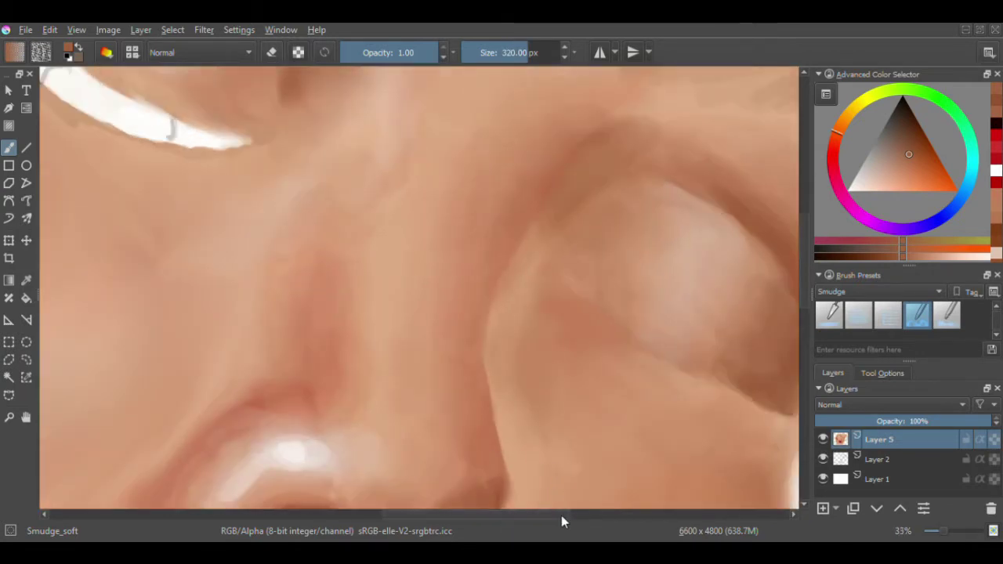
- Shade the eye white's upper edge and lower-right end grey with a black Basic_circle
key("d")
key("bracketleft")
key("bracketleft")
key("bracketleft")
key("bracketleft")
key("bracketleft")
key("bracketleft")
key("bracketleft")
key("slash")
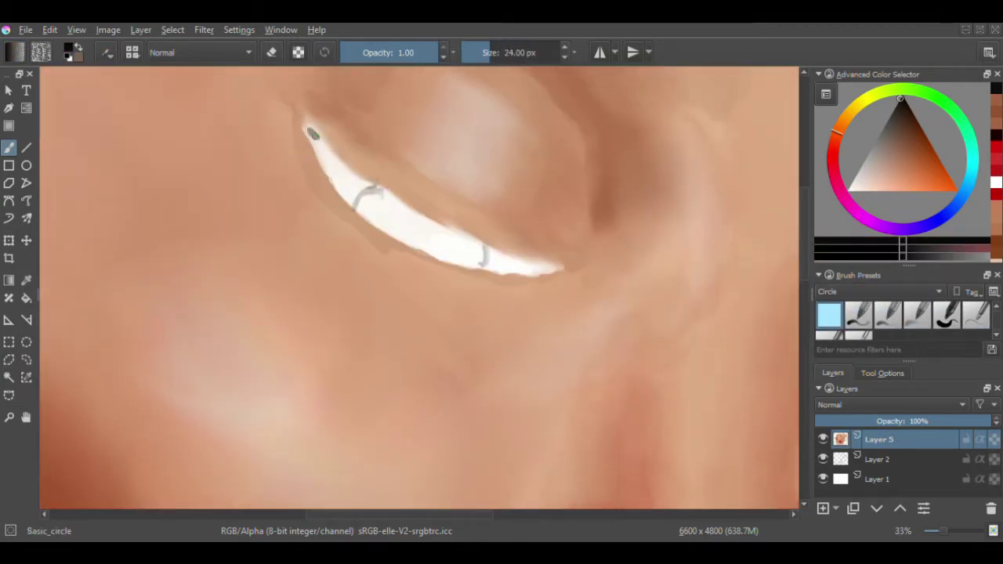
key("bracketright")
left_click_drag(317, 145, 364, 202)
left_click_drag(555, 268, 483, 261)
- Paint a light blue iris, deepen it to a darker blue, and dab in a dark pupil
left_click_drag(898, 220, 961, 193)
left_click(927, 160)
mouse_move(484, 263)
left_mouse_down()
mouse_move(377, 224)
mouse_move(448, 237)
mouse_move(472, 266)
left_mouse_up()
scroll(412, 235, "down", 5)
scroll(412, 236, "up", 5)
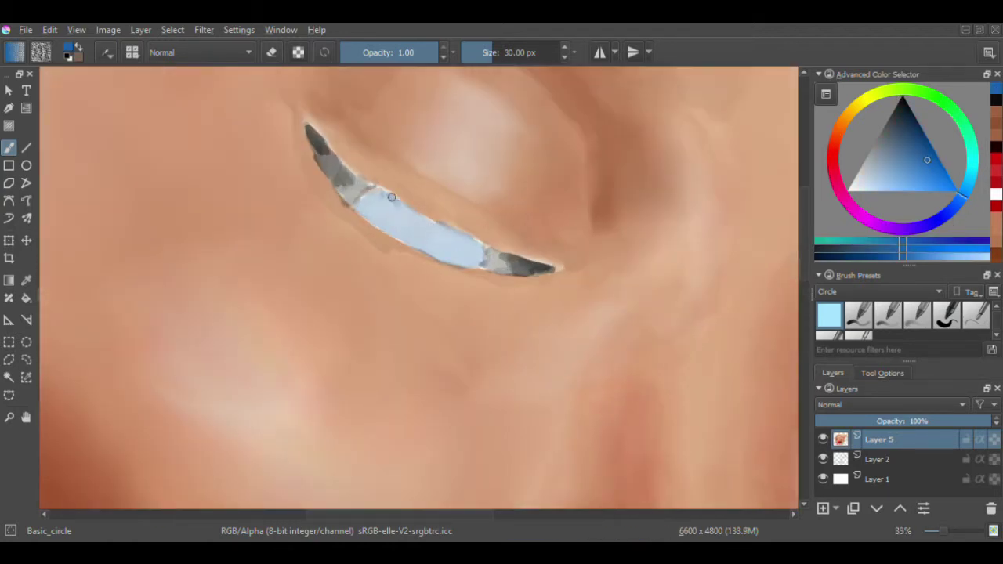
mouse_move(368, 205)
left_mouse_down()
mouse_move(470, 255)
mouse_move(443, 230)
mouse_move(474, 255)
mouse_move(372, 205)
mouse_move(470, 252)
mouse_move(431, 221)
mouse_move(418, 228)
left_mouse_up()
left_click(443, 230, "ctrl")
left_click(384, 206, "ctrl")
- Select Basic_circle from the Circle tag in Brush Presets and test a stroke by the eye corner
key("/")
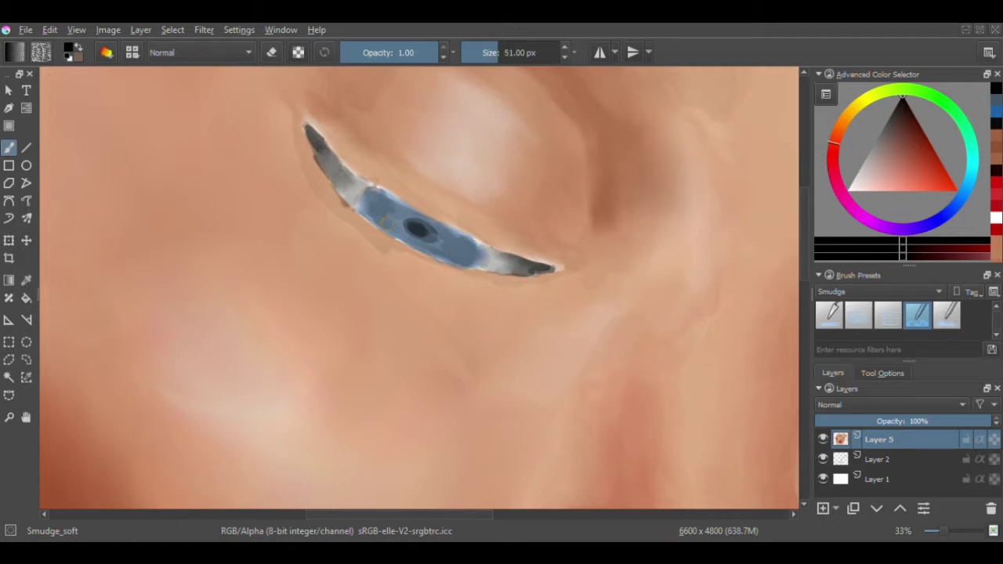
scroll(393, 222, "down", 5)
scroll(370, 205, "up", 5)
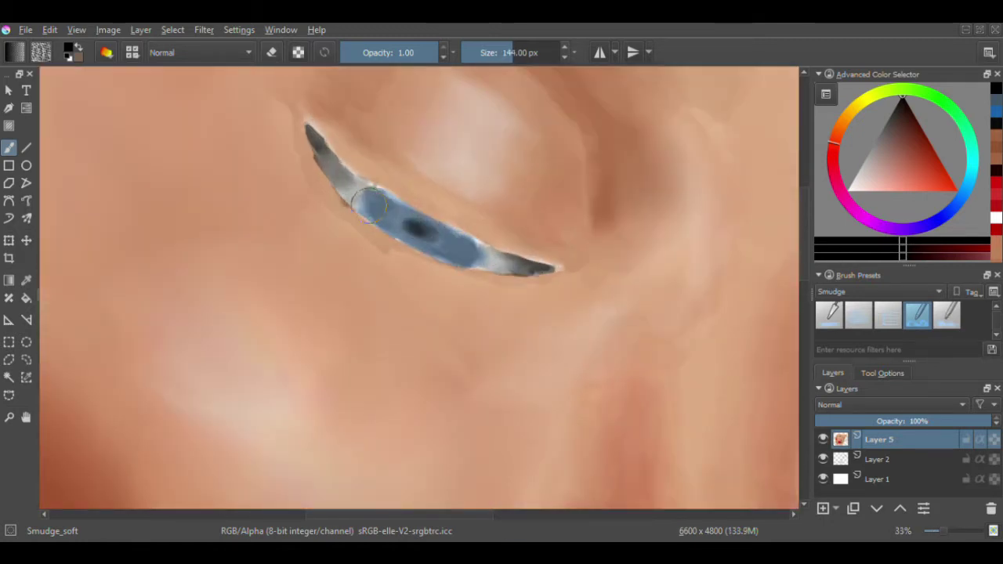
left_click(878, 292)
left_click(863, 310)
left_click(888, 314)
left_click(903, 91)
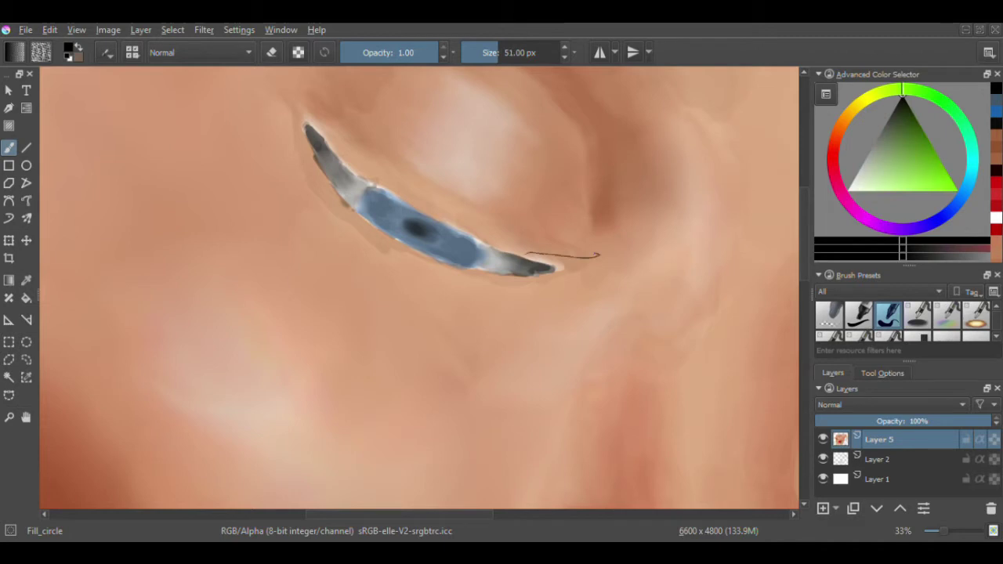
left_click_drag(598, 255, 541, 249)
- With the basic round brush, paint short black lashes at the first eye's upper-left end
scroll(874, 295, "down", 2)
left_click(845, 321)
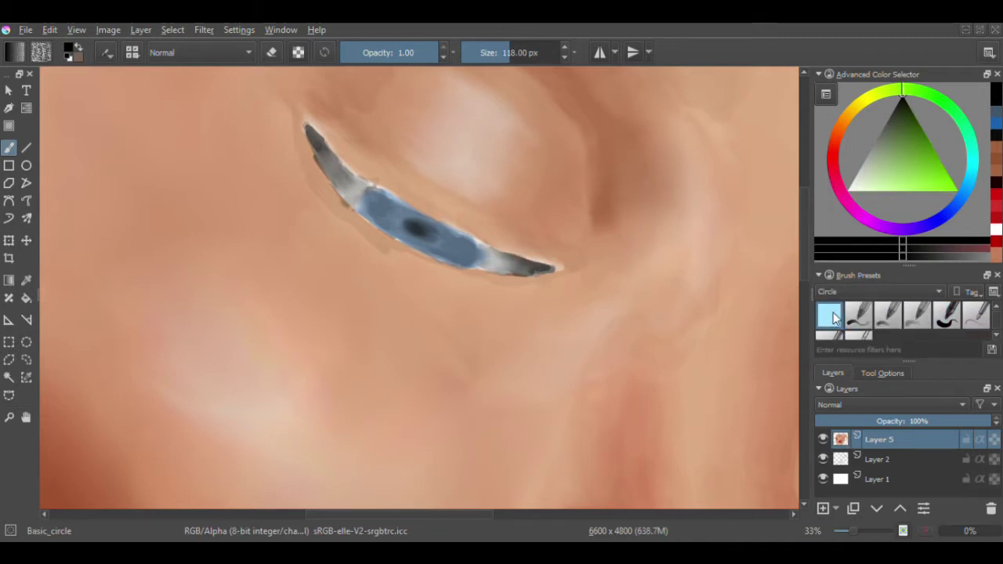
left_click_drag(284, 249, 267, 249)
mouse_move(291, 118)
left_mouse_down()
mouse_move(323, 126)
mouse_move(310, 127)
left_mouse_up()
left_click_drag(284, 125, 340, 138)
mouse_move(303, 149)
left_mouse_down()
mouse_move(349, 156)
mouse_move(365, 172)
left_mouse_up()
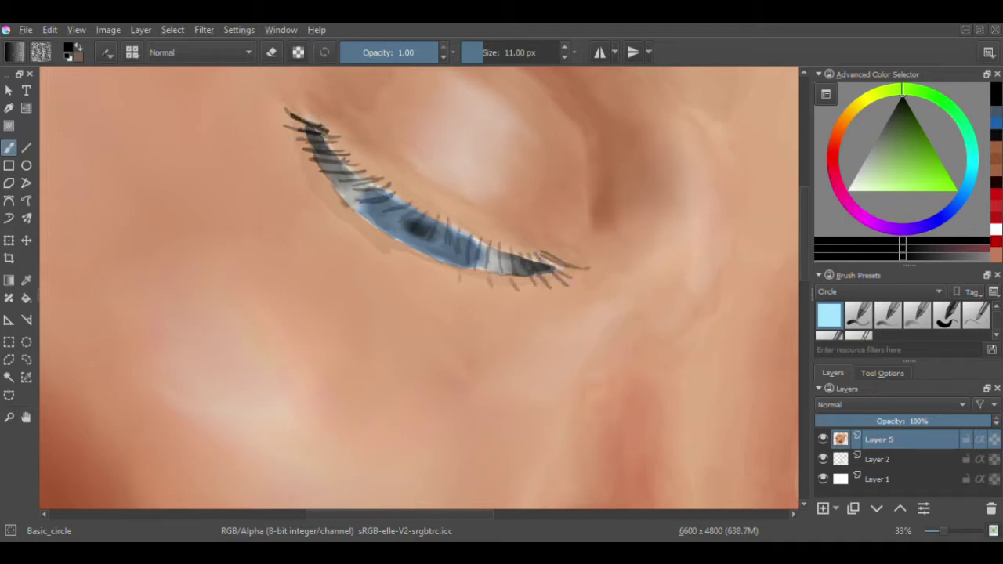
- Paint dark lashes along the first eye's lash line
left_click_drag(337, 157, 302, 150)
left_click_drag(369, 185, 349, 178)
left_click_drag(423, 236, 400, 205)
left_click_drag(486, 267, 463, 228)
mouse_move(541, 274)
left_mouse_down()
mouse_move(518, 247)
mouse_move(541, 259)
left_mouse_up()
- Enlarge the brush and paint thicker lashes along the lid and its right end
key("bracketright")
mouse_move(583, 271)
left_mouse_down()
mouse_move(541, 253)
mouse_move(510, 254)
left_mouse_up()
left_click_drag(510, 274, 482, 249)
left_click_drag(337, 160, 295, 116)
left_click_drag(407, 227, 313, 161)
left_click_drag(447, 245, 407, 208)
left_click_drag(482, 270, 445, 229)
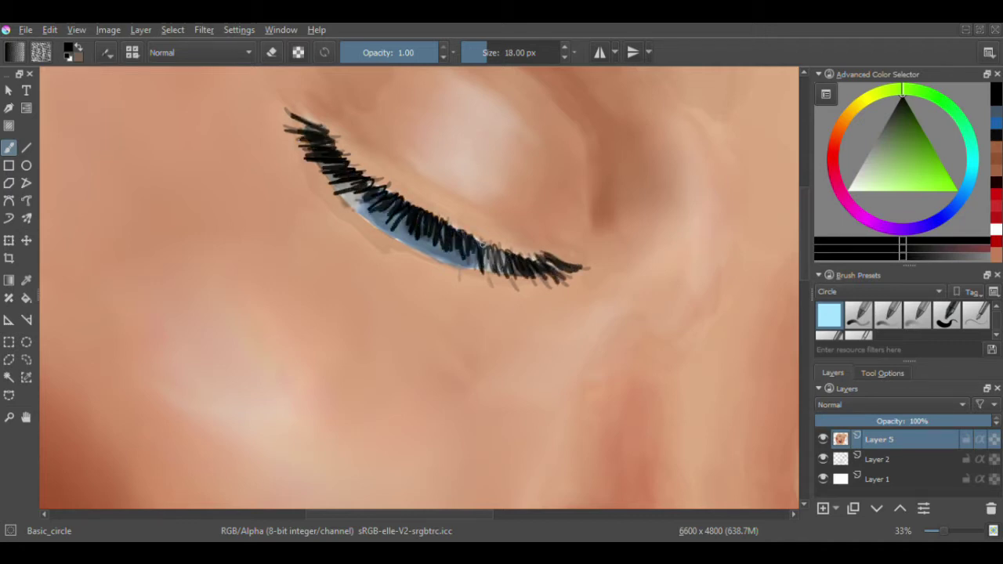
- Build a thick dark lash band along the upper lid up to its tip
key("bracketright")
key("bracketright")
left_click_drag(541, 263, 408, 203)
left_click_drag(470, 251, 345, 157)
left_click_drag(549, 258, 439, 224)
left_click_drag(384, 182, 329, 129)
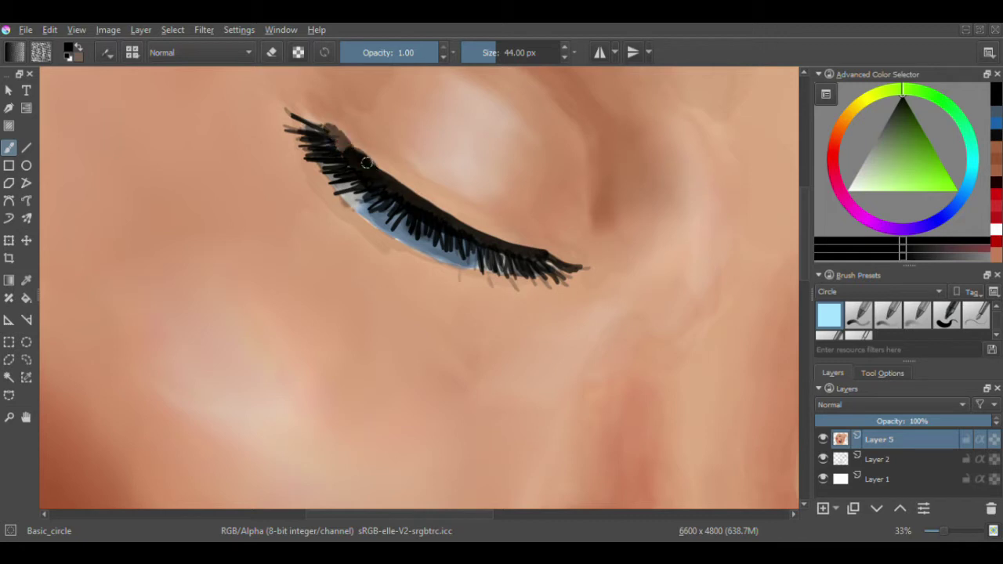
left_click_drag(366, 162, 330, 118)
- With the brush shrunk to about 22 px, paint soft brown lash shadows below the lashes
key("bracketleft")
key("bracketleft")
mouse_move(305, 169)
left_mouse_down()
mouse_move(333, 216)
mouse_move(306, 184)
left_mouse_up()
mouse_move(548, 283)
left_mouse_down()
mouse_move(474, 286)
mouse_move(395, 262)
mouse_move(333, 216)
left_mouse_up()
left_click_drag(431, 265, 360, 216)
mouse_move(541, 294)
left_mouse_down()
mouse_move(514, 307)
mouse_move(372, 251)
mouse_move(317, 176)
left_mouse_up()
key("bracketleft")
key("bracketleft")
key("bracketleft")
- Zoom out to the other eye, then undo a thick trial lash line and shrink the brush
key("minus")
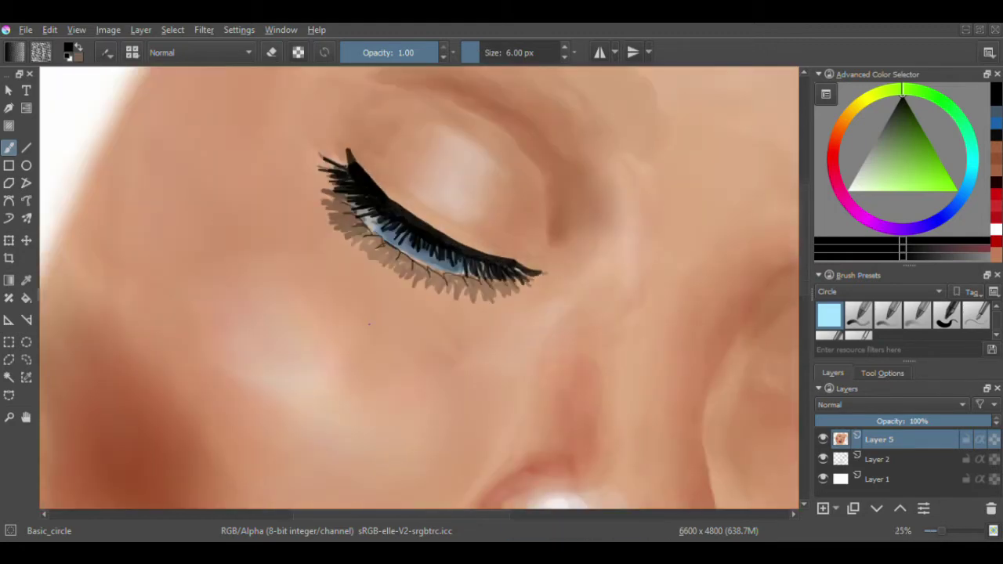
scroll(343, 232, "right", 5)
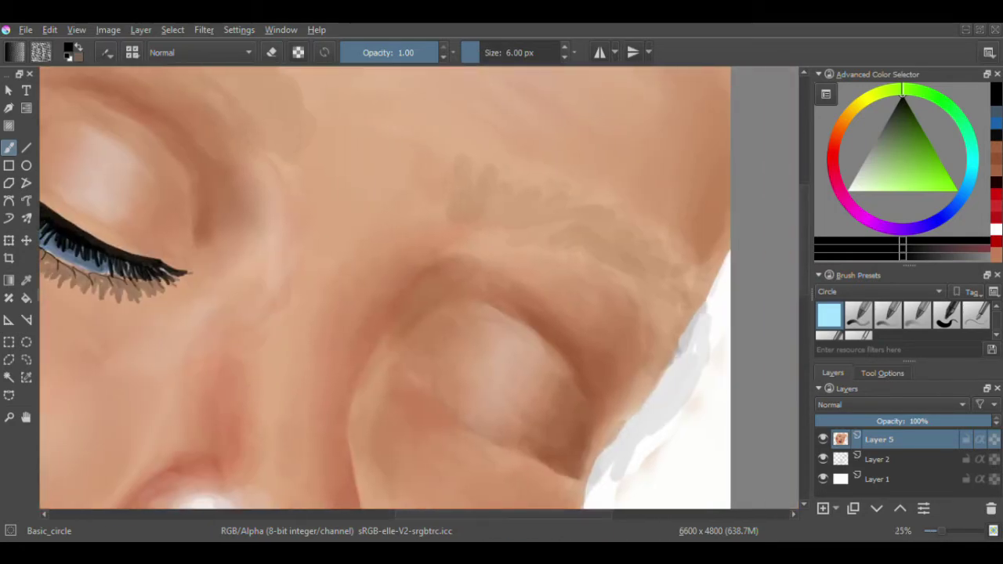
scroll(384, 290, "down", 2)
mouse_move(558, 409)
left_mouse_down()
mouse_move(599, 433)
mouse_move(540, 400)
mouse_move(430, 362)
mouse_move(389, 317)
mouse_move(463, 357)
mouse_move(406, 307)
mouse_move(458, 366)
mouse_move(567, 413)
mouse_move(458, 361)
mouse_move(405, 307)
mouse_move(479, 377)
mouse_move(519, 392)
mouse_move(402, 306)
mouse_move(426, 350)
mouse_move(511, 410)
mouse_move(580, 431)
left_mouse_up()
key("bracketright")
key("bracketright")
key("bracketright")
key("bracketright")
key("bracketright")
key("ctrl+z")
key("ctrl+z")
key("bracketleft")
key("bracketleft")
- Paint black lashes along the second eyelid, resizing the brush as needed
key("bracketright")
key("bracketright")
key("ctrl+z")
key("bracketleft")
key("bracketleft")
key("bracketleft")
left_click_drag(506, 399, 478, 380)
left_click_drag(408, 339, 388, 312)
key("bracketright")
left_click_drag(570, 431, 494, 393)
left_click_drag(486, 406, 464, 381)
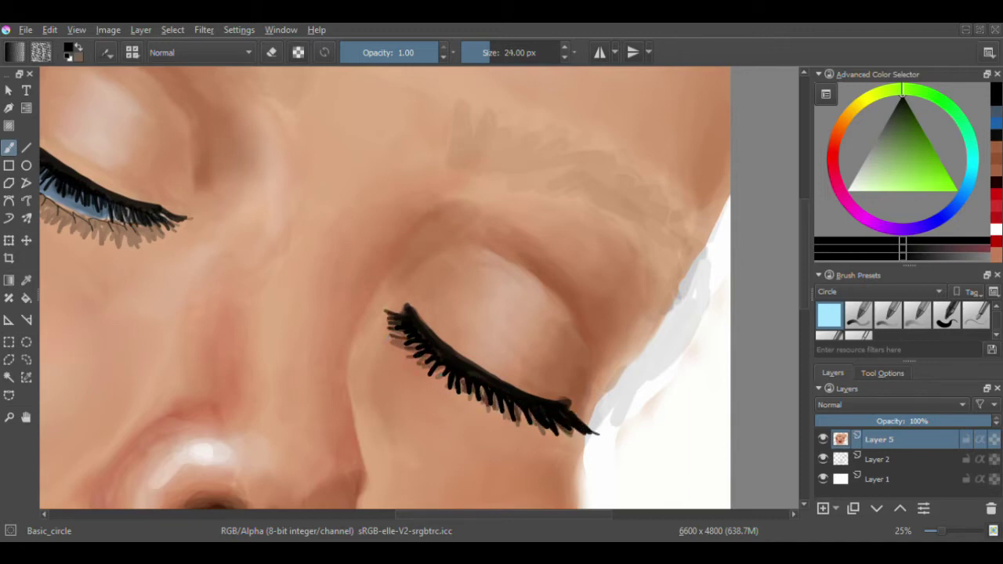
key("minus")
key("bracketright")
key("bracketright")
key("plus")
- Add more black lashes along the second eye's lid
left_click_drag(556, 436, 455, 389)
left_click_drag(462, 398, 374, 311)
key("minus")
key("minus")
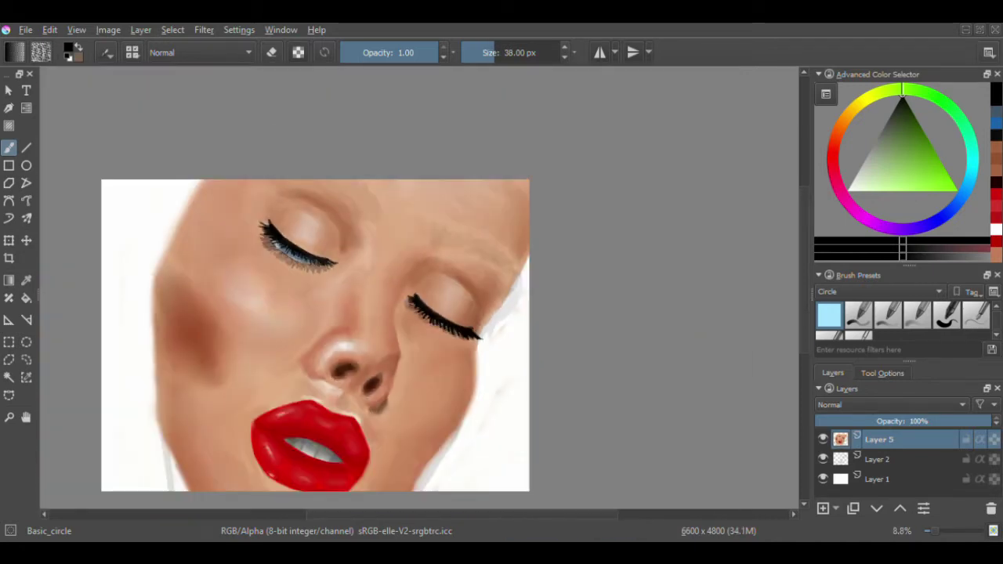
key("bracketright")
key("bracketright")
key("bracketright")
key("bracketright")
key("bracketright")
key("bracketright")
key("bracketright")
key("bracketright")
key("bracketright")
- Undo the trial strokes on the face's upper-left edge and return to Layer 5 with a larger brush
mouse_move(200, 182)
left_mouse_down()
mouse_move(132, 268)
mouse_move(152, 247)
mouse_move(141, 362)
mouse_move(168, 475)
mouse_move(164, 435)
left_mouse_up()
key("ctrl+z")
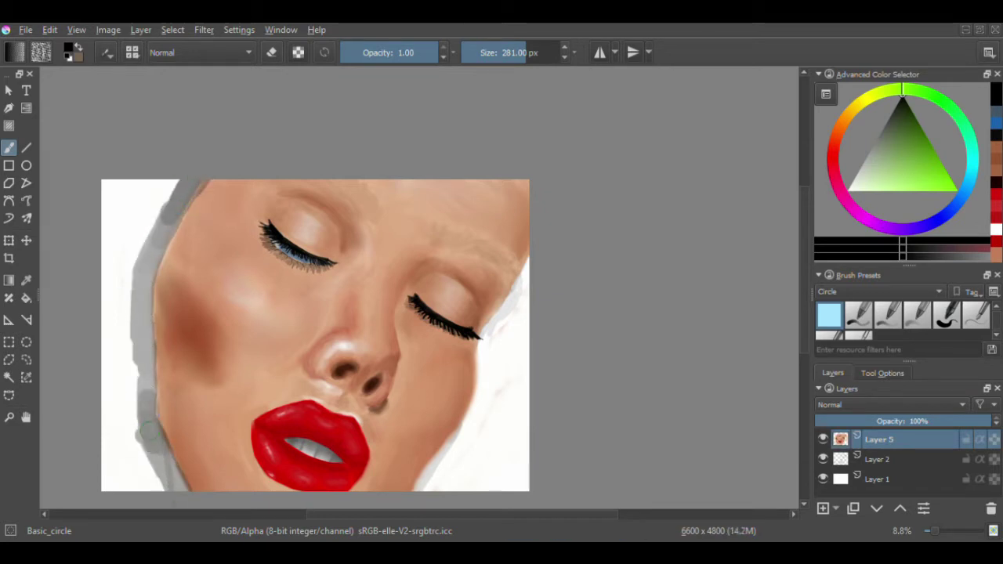
key("ctrl+z")
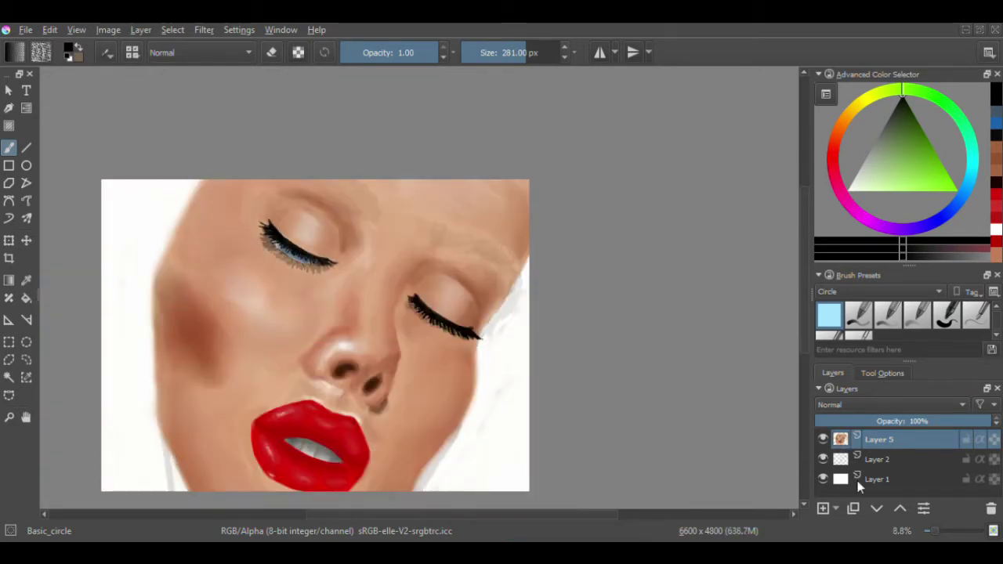
left_click(878, 459)
key("bracketright")
key("bracketright")
key("bracketright")
key("bracketright")
key("bracketright")
key("bracketright")
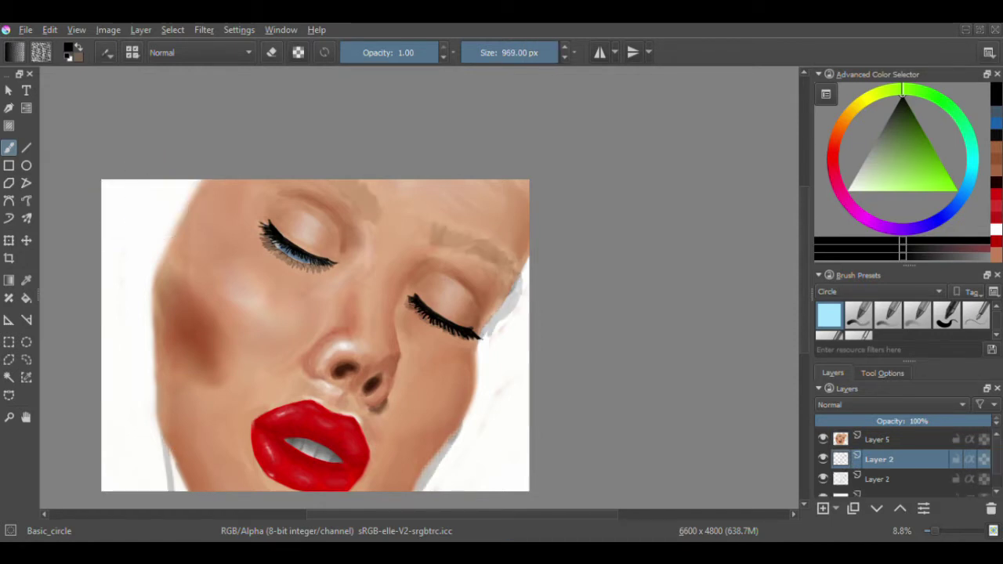
left_click(899, 442)
- Paint black along the painting's left edge and set the brush to about 540 px
mouse_move(157, 200)
left_mouse_down()
mouse_move(126, 349)
mouse_move(127, 313)
left_mouse_up()
key("plus")
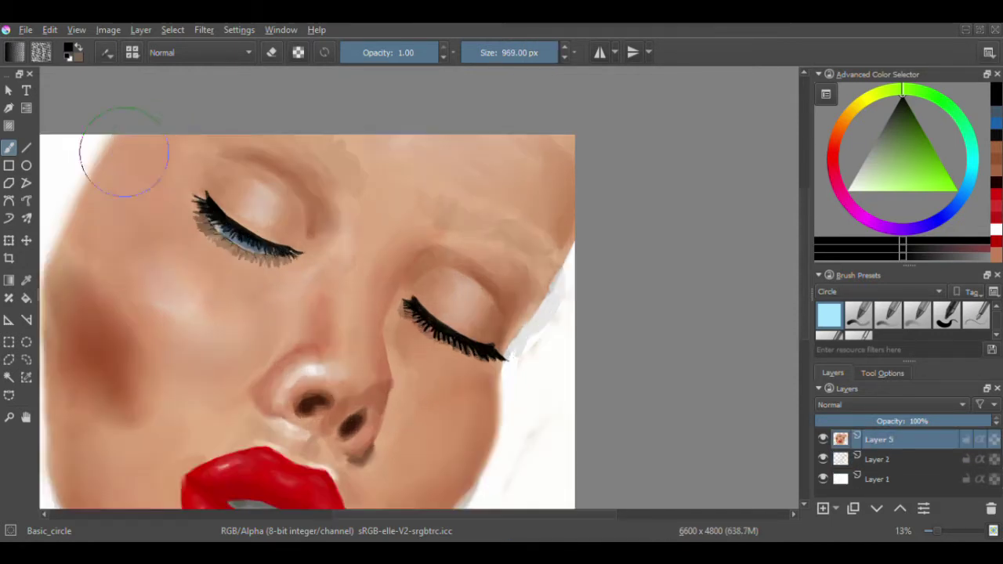
key("bracketright")
key("bracketleft")
key("bracketleft")
key("bracketleft")
- Fill the area right of the face with black, finishing with a 320 px brush
mouse_move(587, 278)
left_mouse_down()
mouse_move(533, 348)
mouse_move(510, 439)
left_mouse_up()
scroll(509, 439, "down", 3)
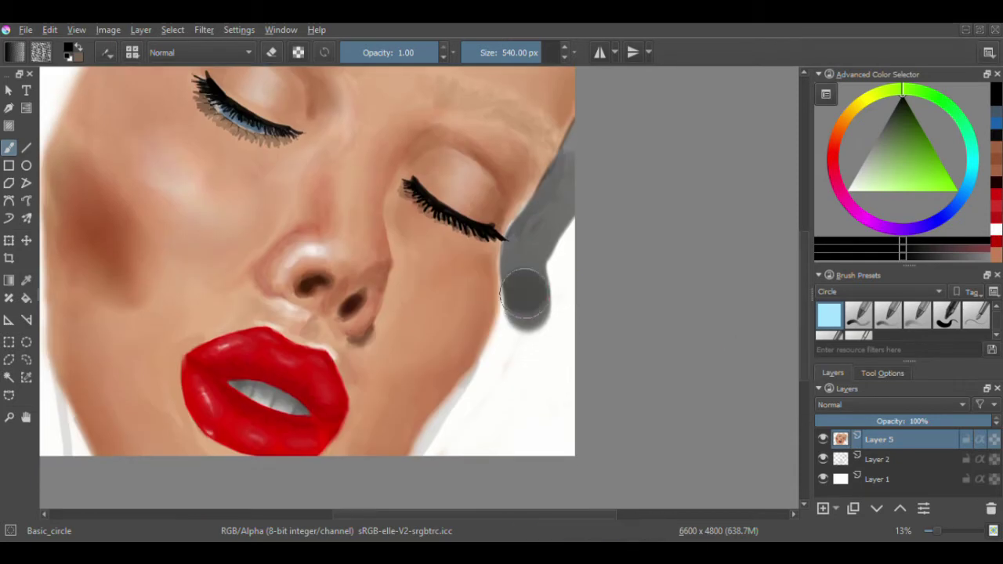
mouse_move(533, 266)
left_mouse_down()
mouse_move(458, 419)
mouse_move(501, 423)
mouse_move(470, 427)
left_mouse_up()
key("bracketleft")
key("bracketleft")
mouse_move(549, 353)
left_mouse_down()
mouse_move(502, 340)
mouse_move(533, 217)
left_mouse_up()
- Paint black down the top-left edge and the hair along the face's left side
key("minus")
mouse_move(206, 98)
left_mouse_down()
mouse_move(168, 133)
mouse_move(109, 249)
left_mouse_up()
mouse_move(157, 276)
left_mouse_down()
mouse_move(134, 377)
mouse_move(136, 268)
mouse_move(144, 374)
mouse_move(173, 425)
mouse_move(143, 345)
mouse_move(143, 227)
mouse_move(123, 398)
left_mouse_up()
- Black out the top-left corner and undo the accidental brown layer fill
scroll(141, 235, "up", 3)
mouse_move(188, 149)
left_mouse_down()
mouse_move(94, 324)
mouse_move(189, 157)
left_mouse_up()
key("bracketleft")
key("bracketleft")
key("bracketleft")
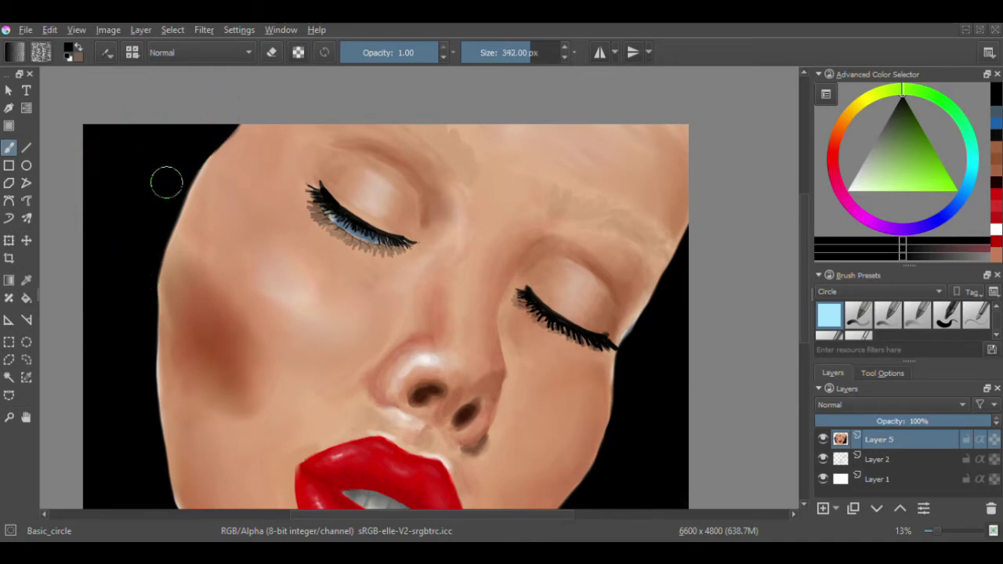
scroll(85, 282, "down", 2)
scroll(81, 302, "up", 2)
scroll(68, 303, "down", 2)
key("BackSpace")
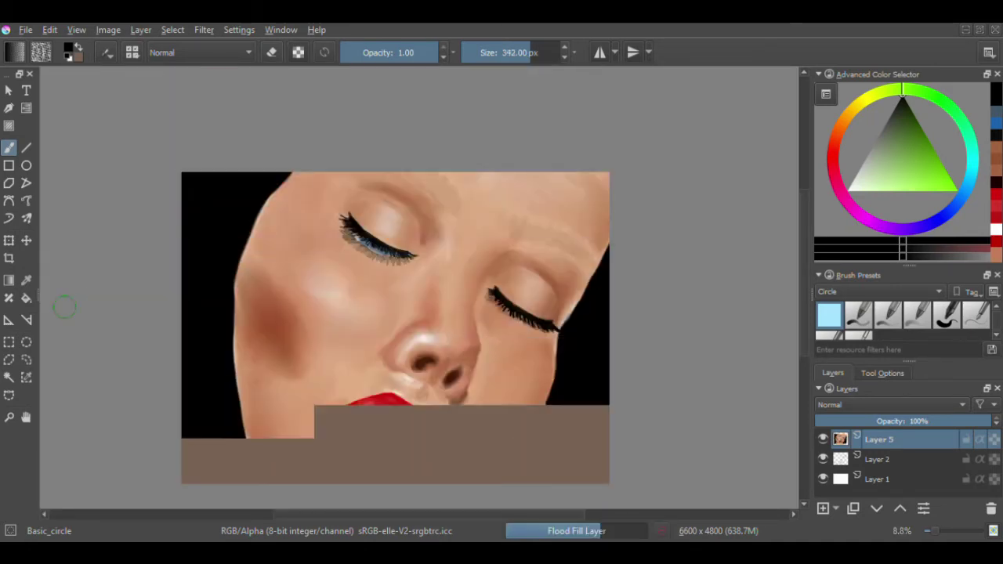
key("ctrl+z")
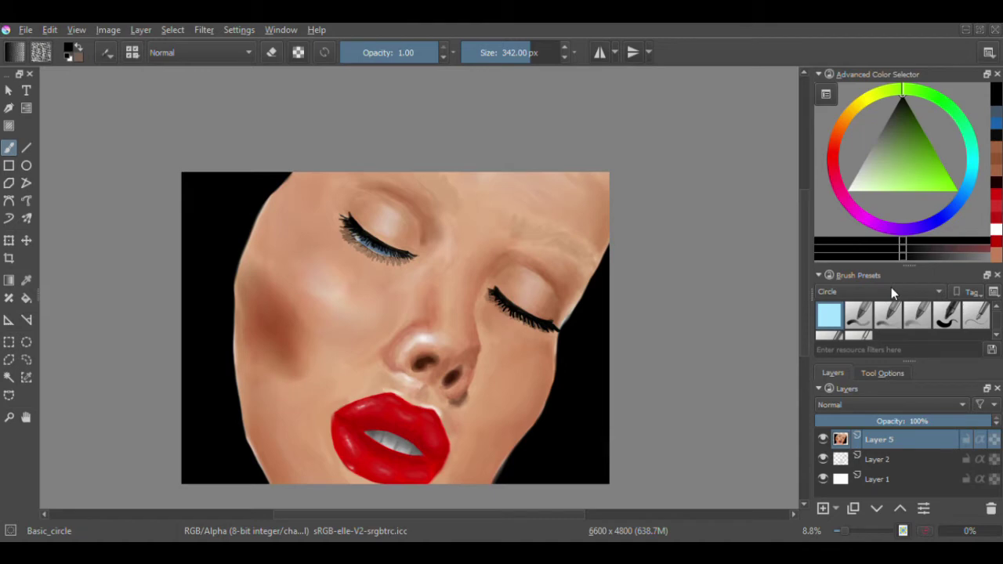
key("bracketright")
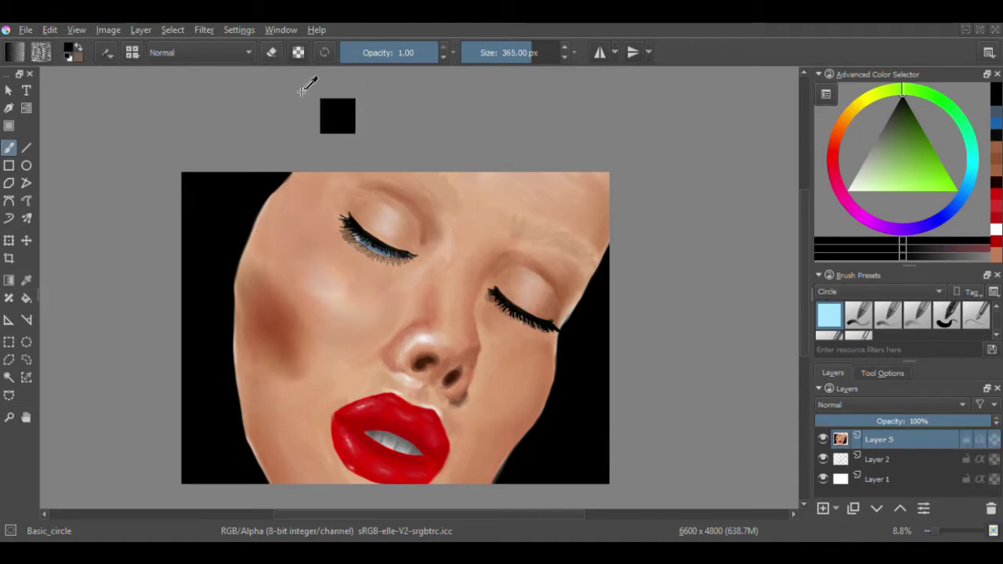
- Paint the eyebrow above the eye, darkening it from brown to near-black
scroll(420, 200, "up", 3)
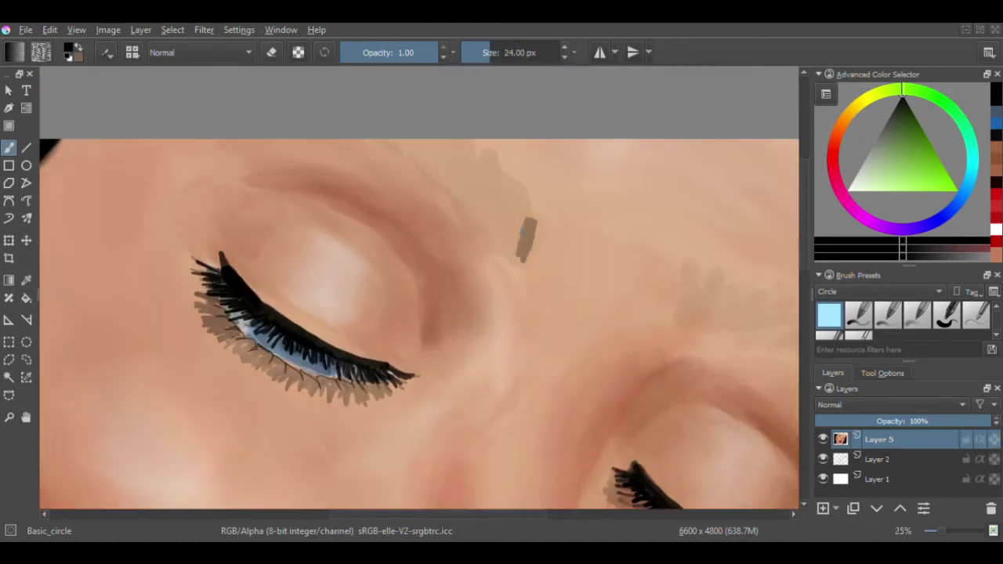
mouse_move(523, 232)
left_mouse_down()
mouse_move(524, 208)
mouse_move(413, 157)
mouse_move(516, 243)
mouse_move(494, 201)
mouse_move(430, 174)
left_mouse_up()
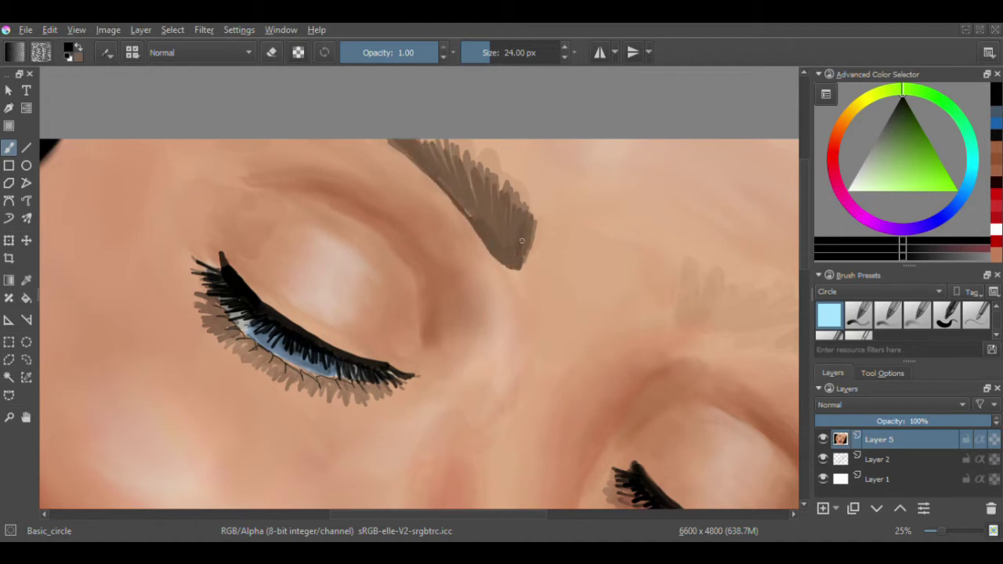
mouse_move(522, 241)
left_mouse_down()
mouse_move(428, 140)
mouse_move(487, 194)
mouse_move(509, 190)
mouse_move(506, 270)
mouse_move(452, 195)
mouse_move(470, 215)
mouse_move(489, 250)
mouse_move(431, 181)
mouse_move(495, 241)
mouse_move(470, 177)
left_mouse_up()
key("x")
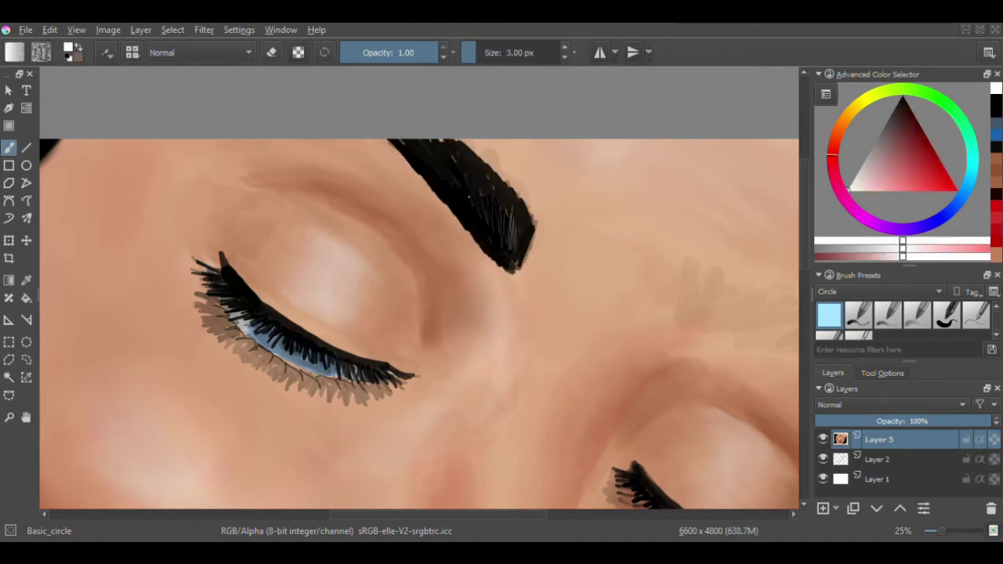
key("minus")
key("equal")
key("x")
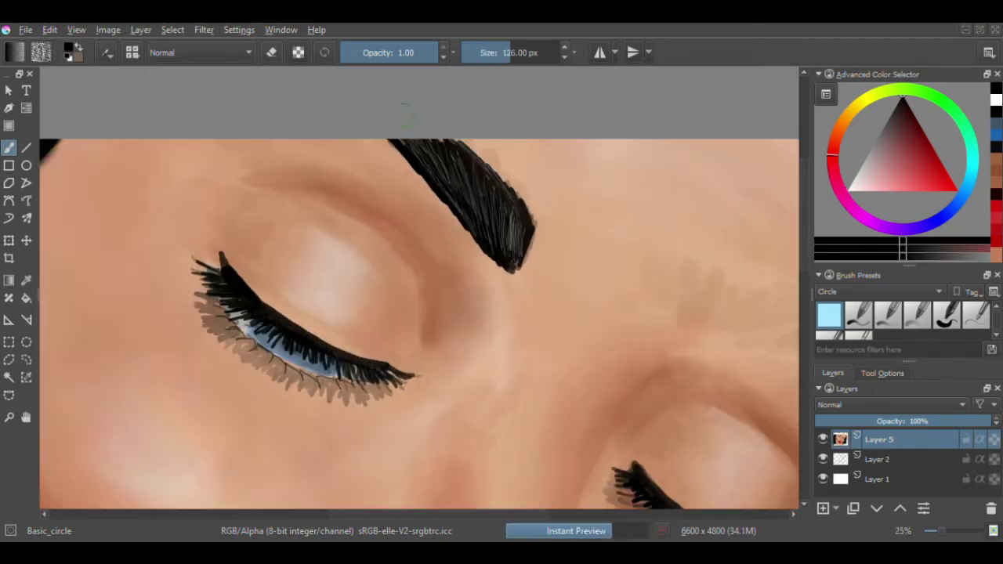
- Paint the second eyebrow solid black, filling its inner end and smoothing its lower edge
mouse_move(403, 114)
left_mouse_down()
mouse_move(254, 97)
mouse_move(156, 47)
mouse_move(157, 133)
left_mouse_up()
mouse_move(381, 135)
left_mouse_down()
mouse_move(580, 179)
mouse_move(612, 267)
left_mouse_up()
key("ctrl+z")
mouse_move(375, 137)
left_mouse_down()
mouse_move(473, 166)
mouse_move(597, 251)
left_mouse_up()
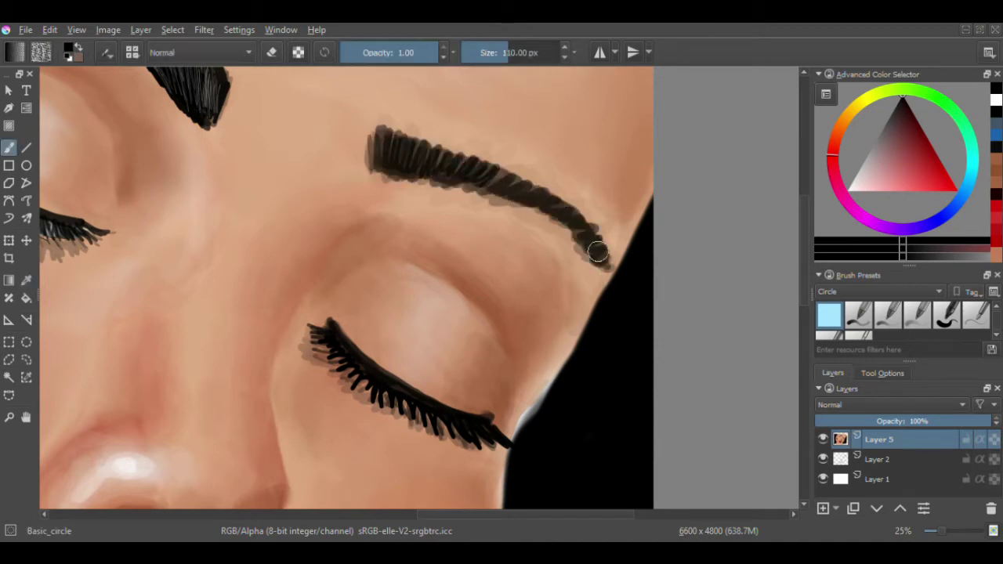
key("bracketleft")
key("bracketleft")
key("bracketleft")
mouse_move(366, 161)
left_mouse_down()
mouse_move(439, 157)
mouse_move(517, 197)
mouse_move(610, 271)
left_mouse_up()
key("bracketleft")
key("bracketleft")
key("bracketleft")
left_click_drag(537, 205, 573, 249)
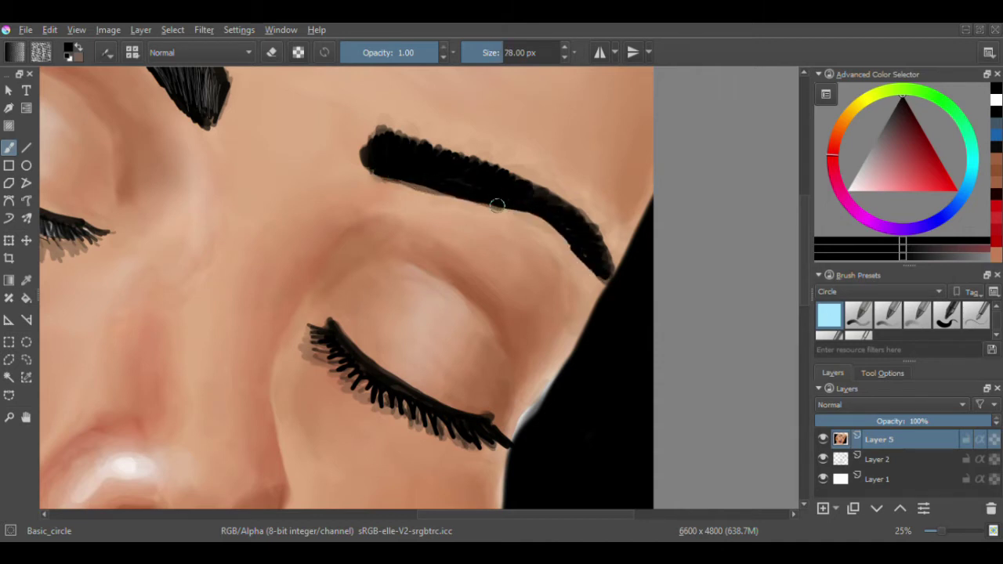
- Switch to white and redraw fine light hair strokes along the eyebrow
left_click(849, 189)
key("bracketleft")
key("bracketleft")
key("bracketleft")
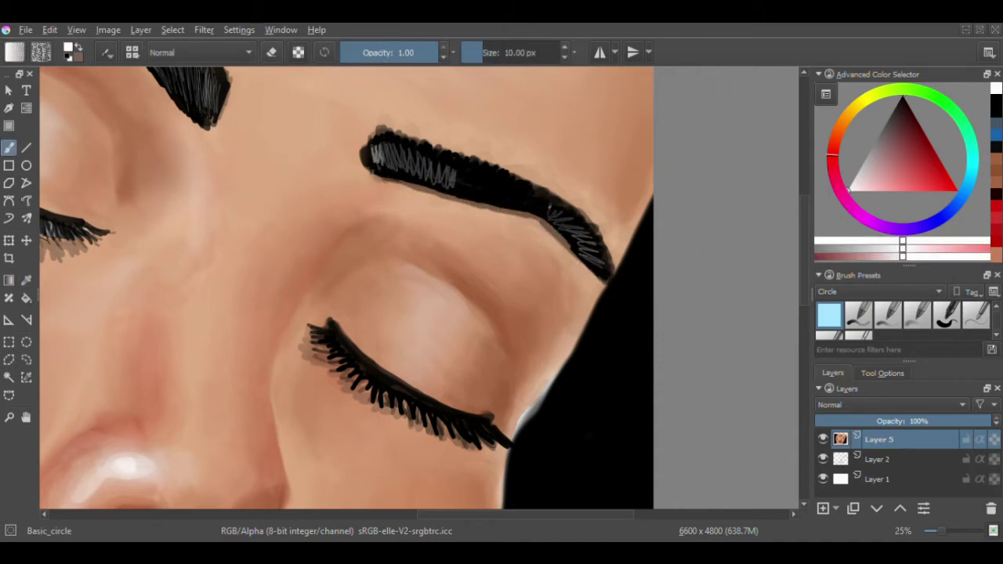
left_click_drag(469, 175, 570, 221)
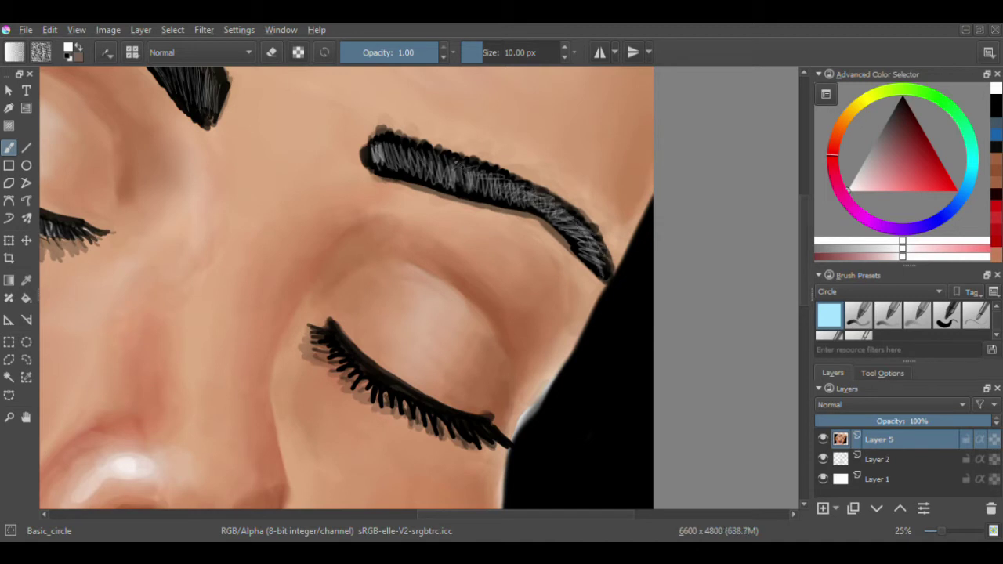
key("ctrl+z")
mouse_move(377, 150)
left_mouse_down()
mouse_move(580, 226)
mouse_move(608, 271)
left_mouse_up()
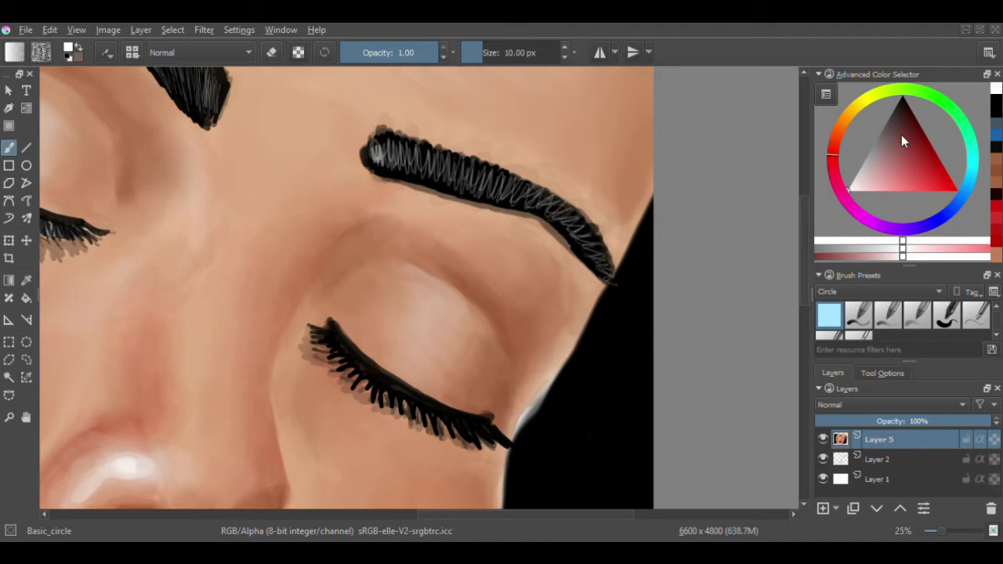
- Tone down the light hairs with black, then sample a skin tone and shrink to a fine tip
key("d")
key("bracketright")
key("bracketright")
key("bracketright")
key("bracketright")
key("bracketright")
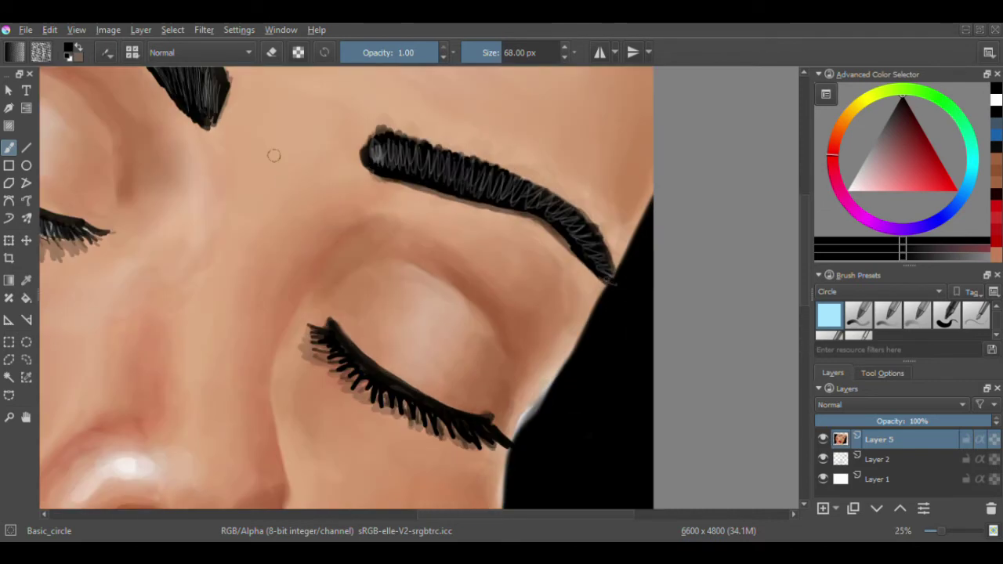
mouse_move(561, 215)
left_mouse_down()
mouse_move(417, 168)
mouse_move(425, 145)
left_mouse_up()
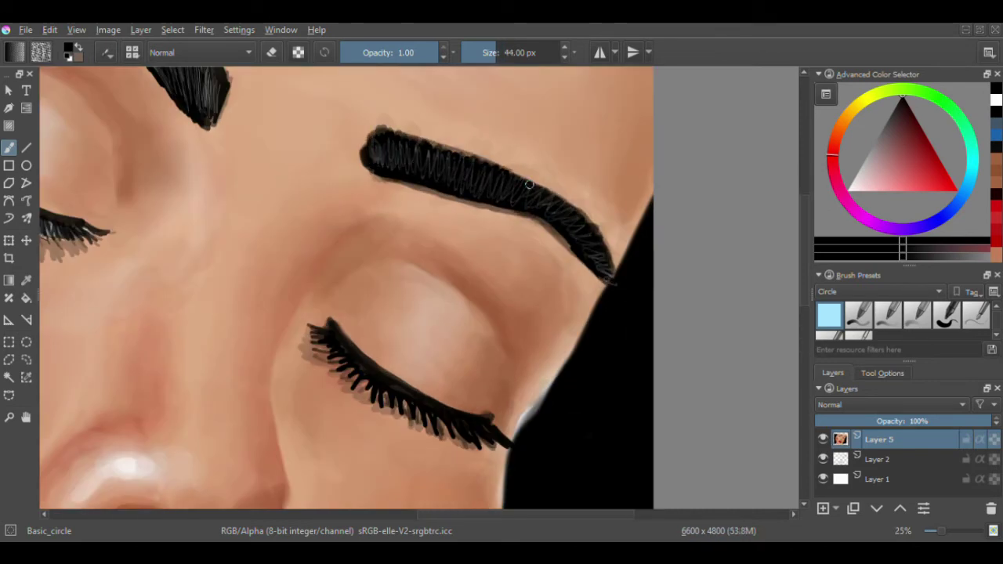
left_click(586, 232, "ctrl")
key("bracketleft")
key("bracketleft")
key("bracketleft")
key("bracketleft")
key("bracketleft")
- Add fine light zigzag hair strokes across the eyebrow
scroll(422, 271, "up", 2)
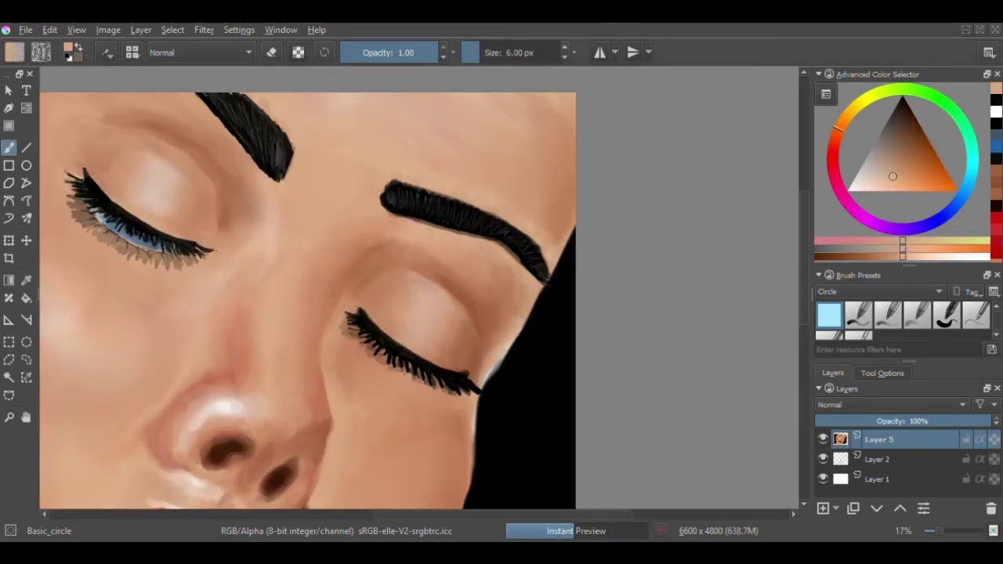
key("x")
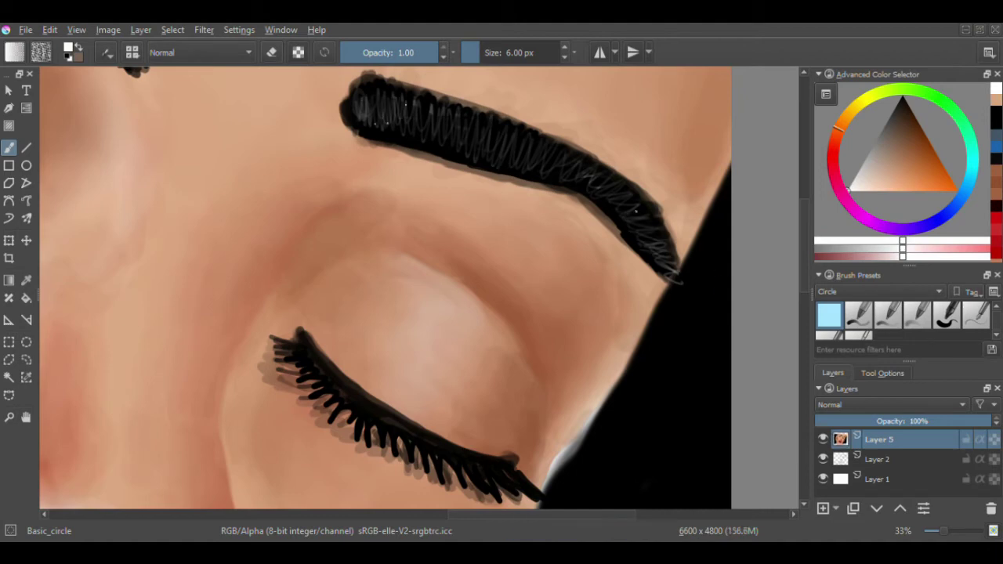
left_click_drag(345, 86, 400, 105)
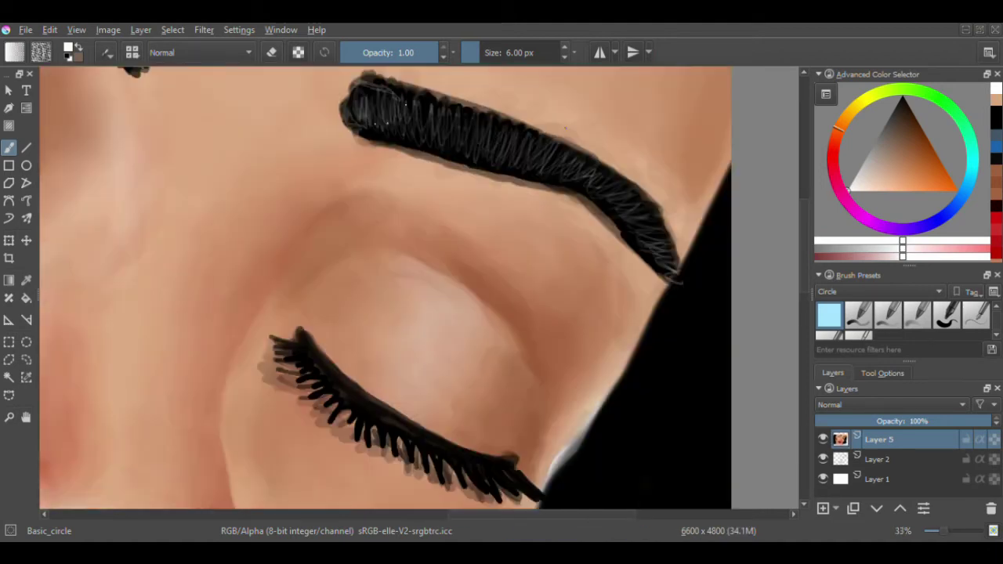
left_click_drag(540, 169, 462, 129)
left_click_drag(478, 140, 392, 102)
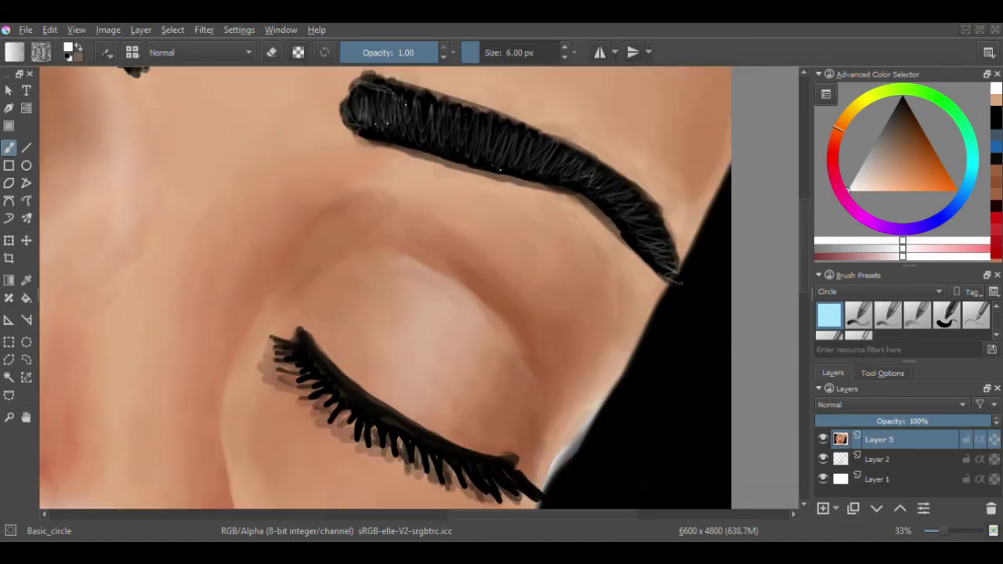
scroll(423, 290, "down", 5)
key("bracketright")
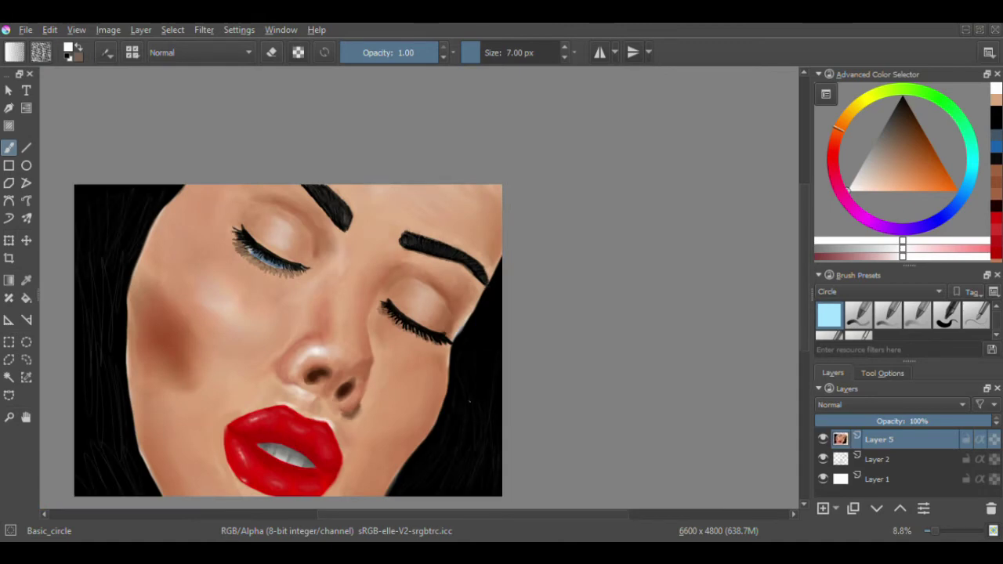
- Paint soft grey and light strokes over the upper-left hair
scroll(423, 313, "up", 3)
key("bracketright")
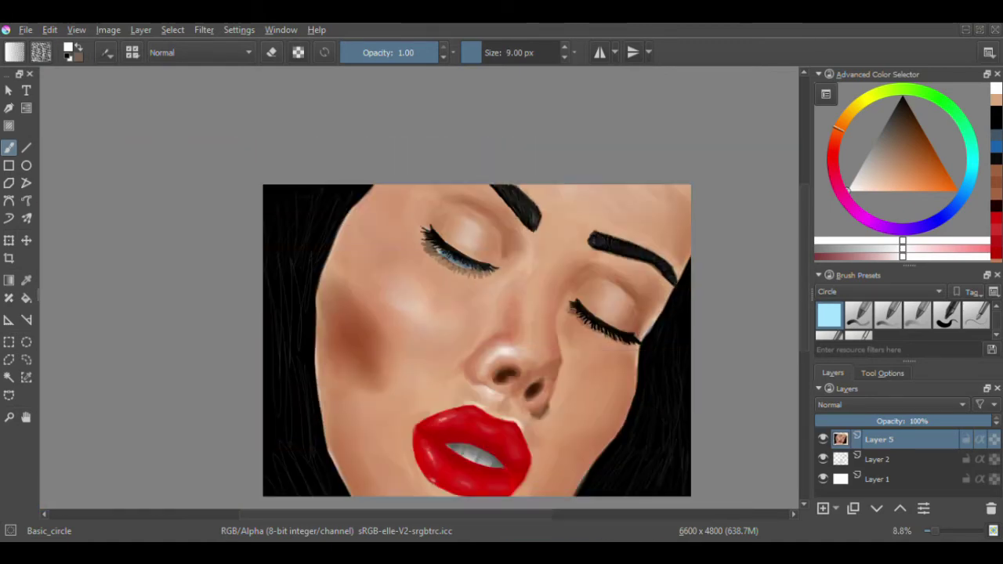
mouse_move(239, 236)
left_mouse_down()
mouse_move(211, 191)
mouse_move(315, 163)
mouse_move(221, 174)
mouse_move(267, 192)
mouse_move(248, 180)
mouse_move(228, 330)
left_mouse_up()
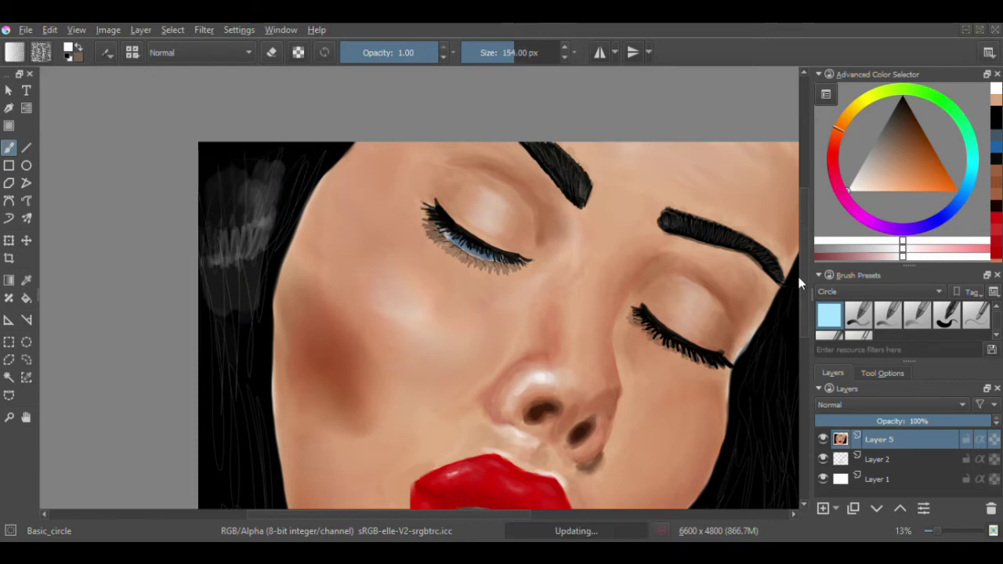
scroll(423, 314, "down", 3)
key("bracketleft")
key("bracketleft")
key("bracketleft")
key("bracketleft")
key("bracketleft")
mouse_move(235, 427)
left_mouse_down()
mouse_move(267, 468)
mouse_move(220, 418)
mouse_move(266, 459)
left_mouse_up()
key("bracketright")
key("bracketright")
key("bracketright")
key("bracketleft")
key("bracketleft")
left_click_drag(287, 118, 205, 137)
- Switch to black and darken the hair strokes on the bottom-left and upper-left
key("x")
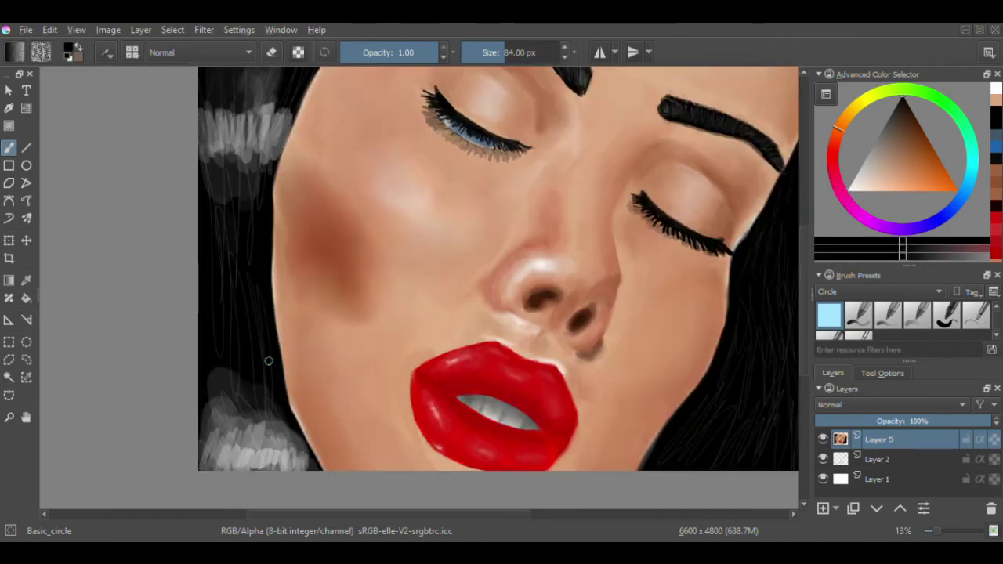
mouse_move(236, 392)
left_mouse_down()
mouse_move(229, 427)
mouse_move(290, 462)
left_mouse_up()
left_click_drag(204, 463, 259, 466)
left_click_drag(267, 94, 217, 125)
key("minus")
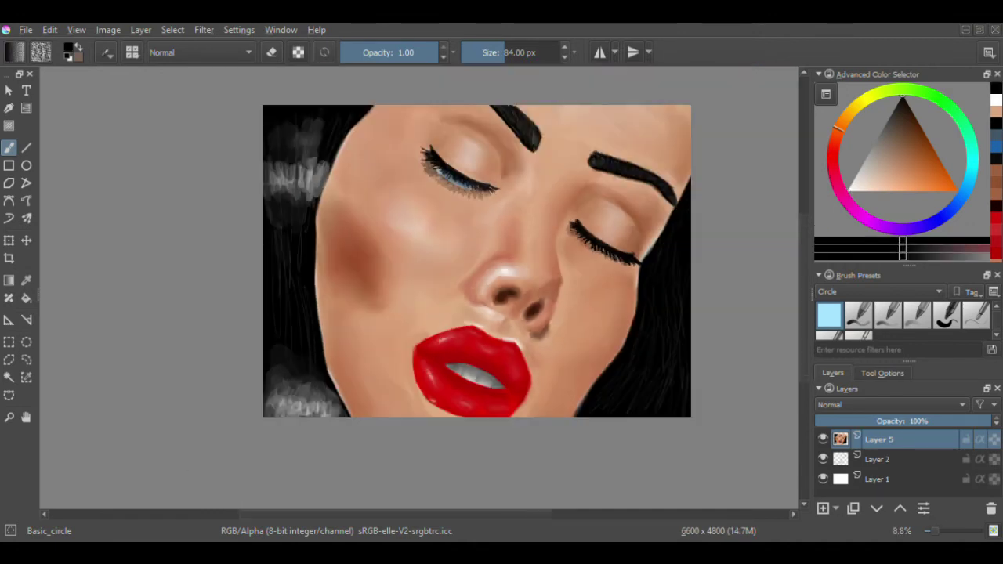
key("bracketright")
key("bracketright")
key("bracketright")
- Try the smudge brushes, then return to the basic round brush for darker bottom-left hair strokes
key("slash")
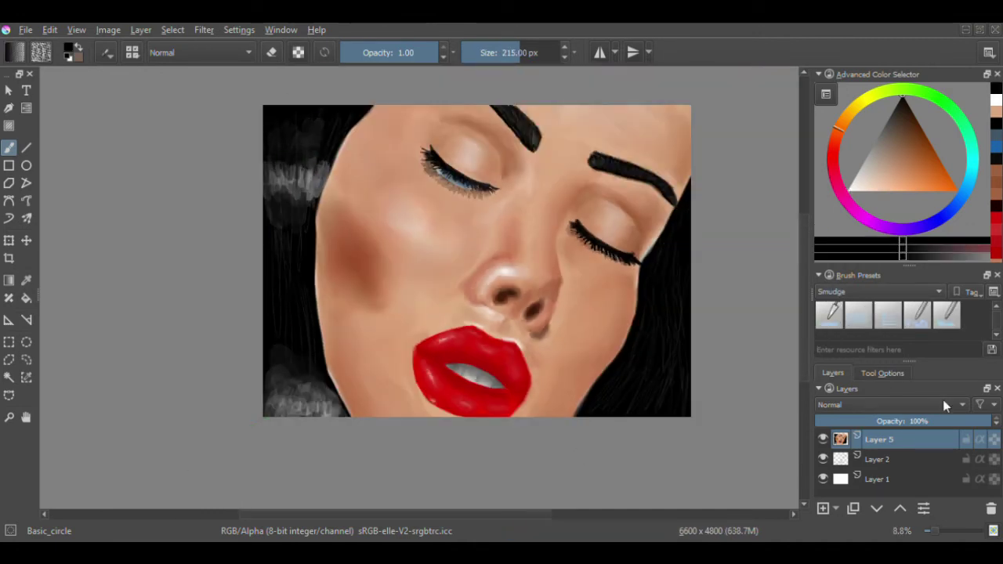
key("slash")
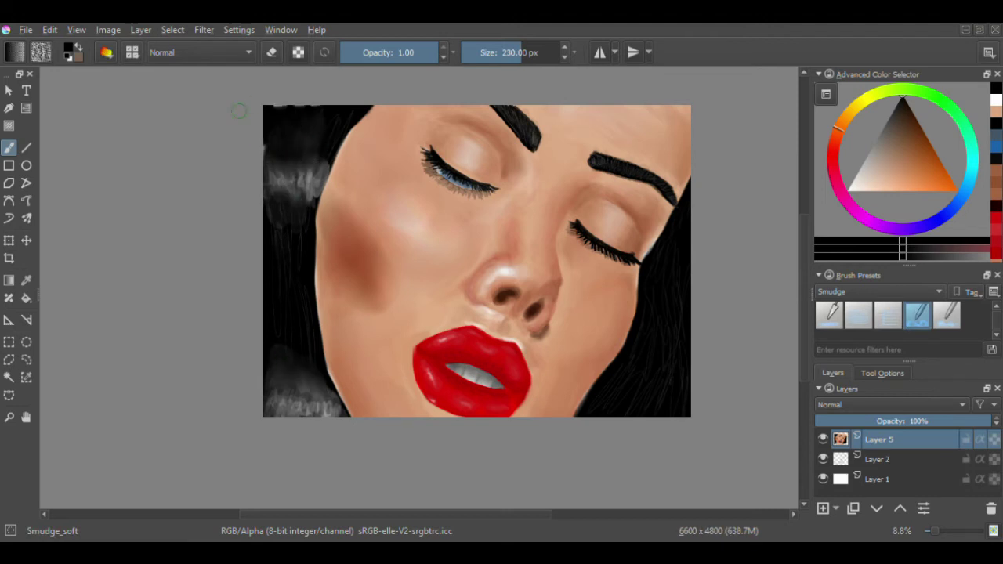
key("plus")
key("slash")
key("bracketleft")
key("bracketleft")
key("bracketleft")
left_click_drag(259, 458, 209, 393)
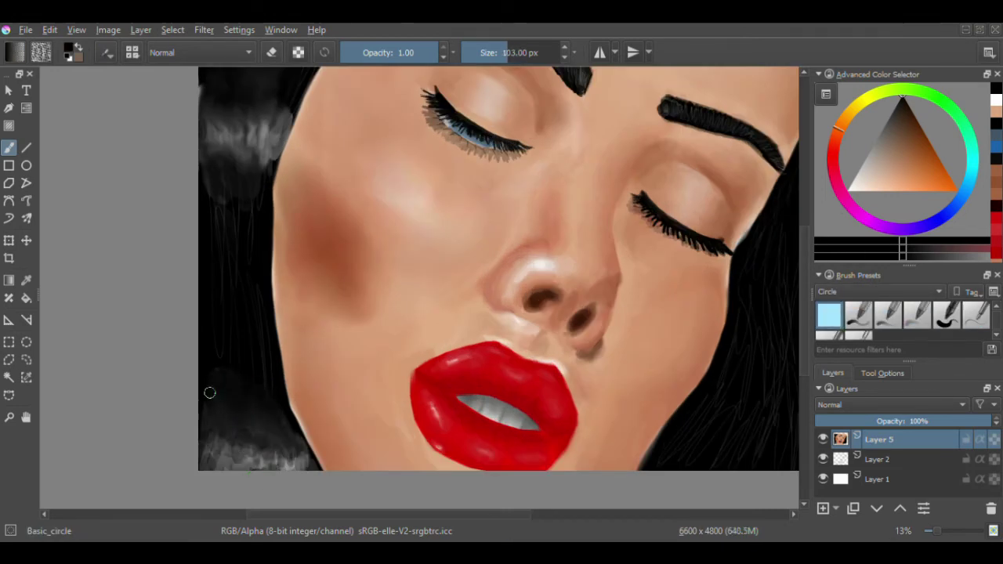
- Paint white highlights over the bottom-left hair and switch to an enlarged soft smudge brush
key("x")
key("bracketleft")
key("bracketleft")
key("bracketleft")
left_click_drag(297, 467, 201, 436)
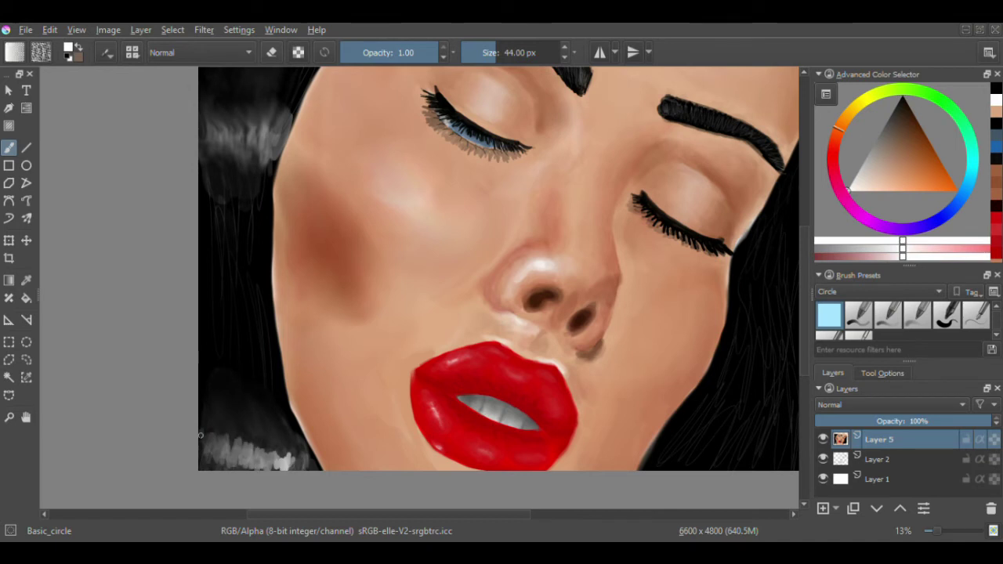
key("slash")
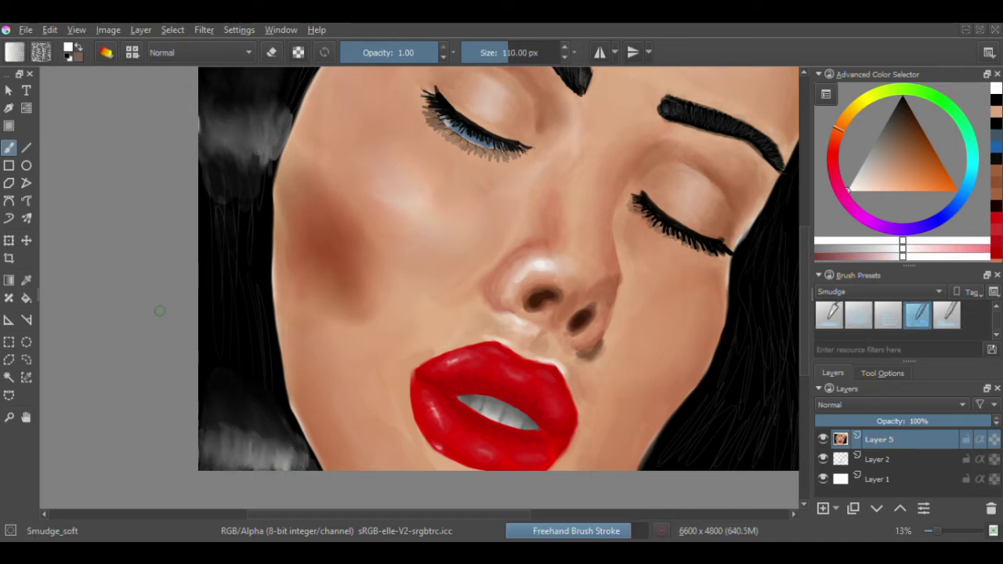
key("bracketright")
key("bracketright")
key("bracketright")
key("bracketright")
key("bracketright")
key("bracketright")
key("bracketright")
key("minus")
key("plus")
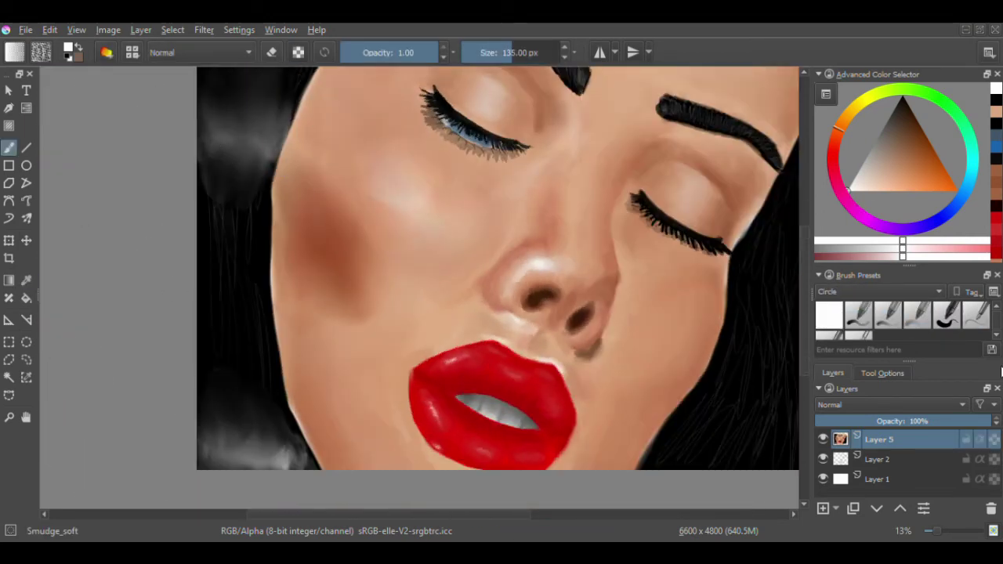
- Paint white sheen strokes over the top-left and bottom-left hair with Basic_circle
left_click(830, 315)
left_click_drag(205, 125, 258, 157)
mouse_move(206, 458)
left_mouse_down()
mouse_move(259, 442)
mouse_move(237, 449)
left_mouse_up()
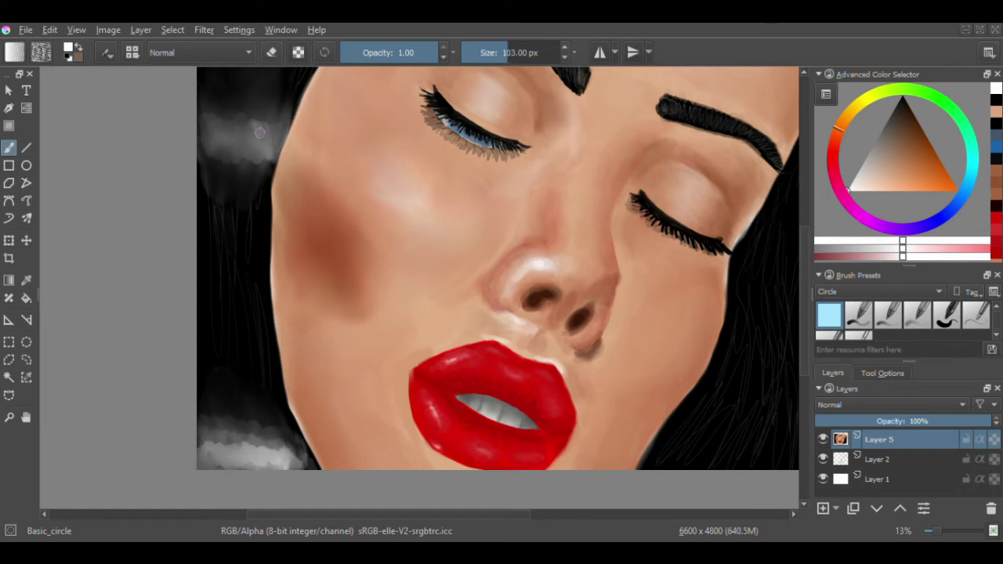
left_click_drag(245, 126, 274, 110)
key("minus")
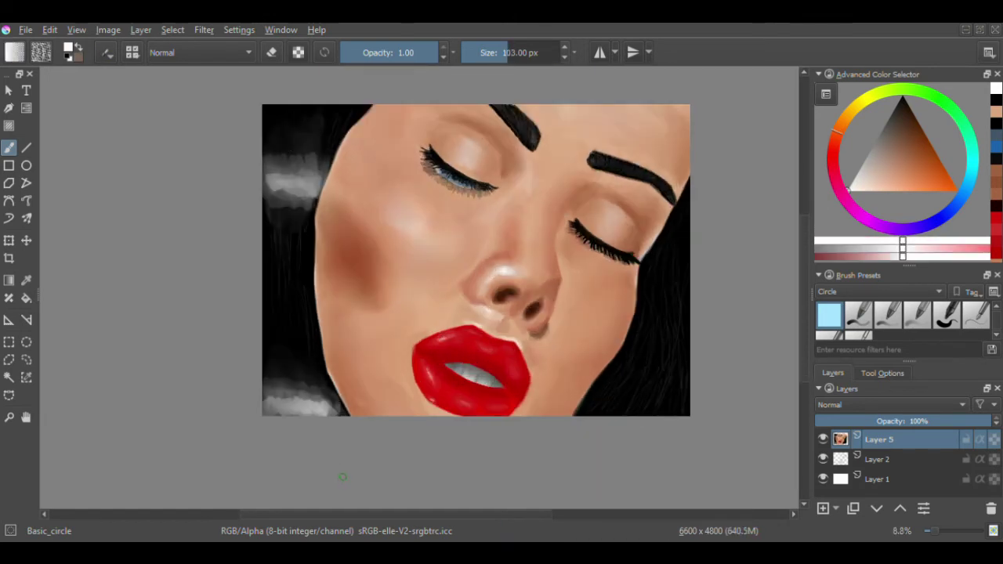
key("plus")
mouse_move(205, 94)
left_mouse_down()
mouse_move(251, 157)
mouse_move(220, 188)
mouse_move(252, 149)
left_mouse_up()
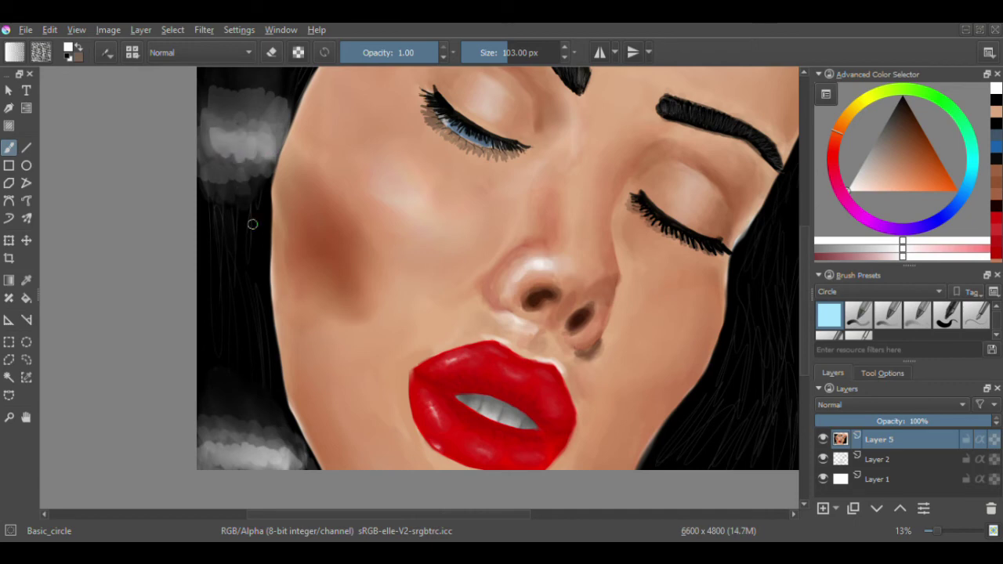
- Blend the white patch in the bottom-left hair using the Smudge_soft brush
key("slash")
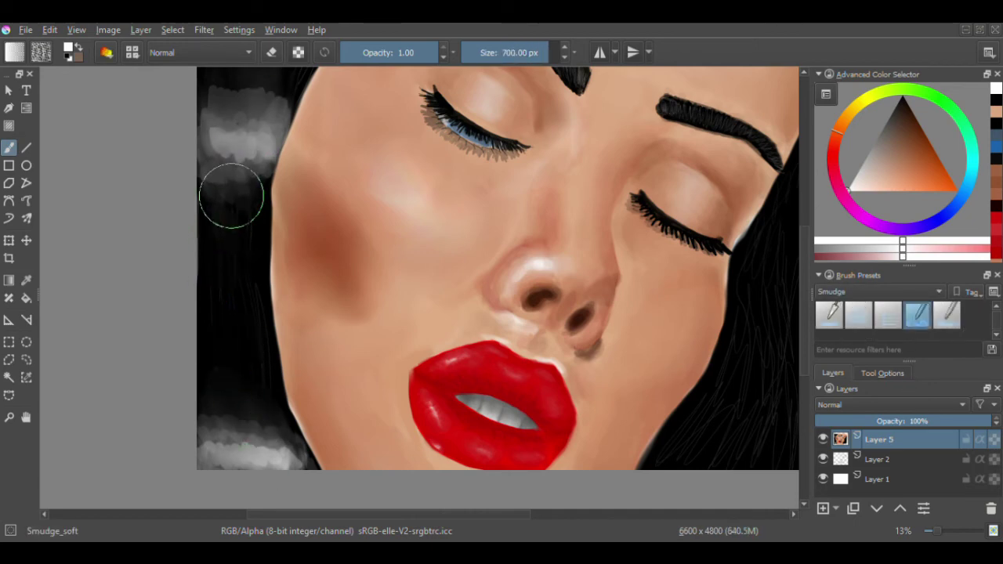
key("minus")
key("plus")
mouse_move(227, 447)
left_mouse_down()
mouse_move(258, 425)
mouse_move(235, 415)
left_mouse_up()
key("minus")
key("plus")
left_click(255, 396, "ctrl")
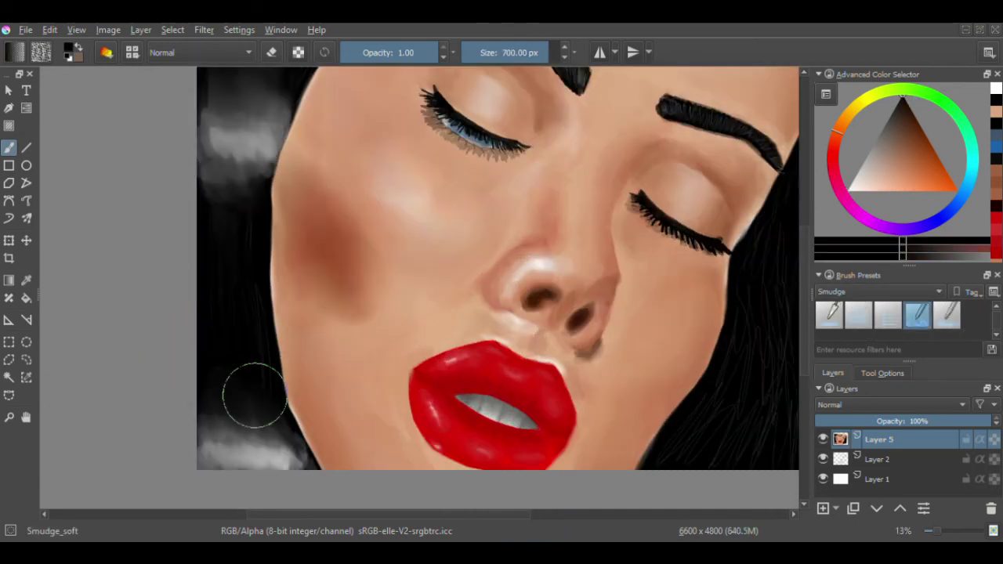
- Paint white strokes over the right-side hair with the basic round brush
key("slash")
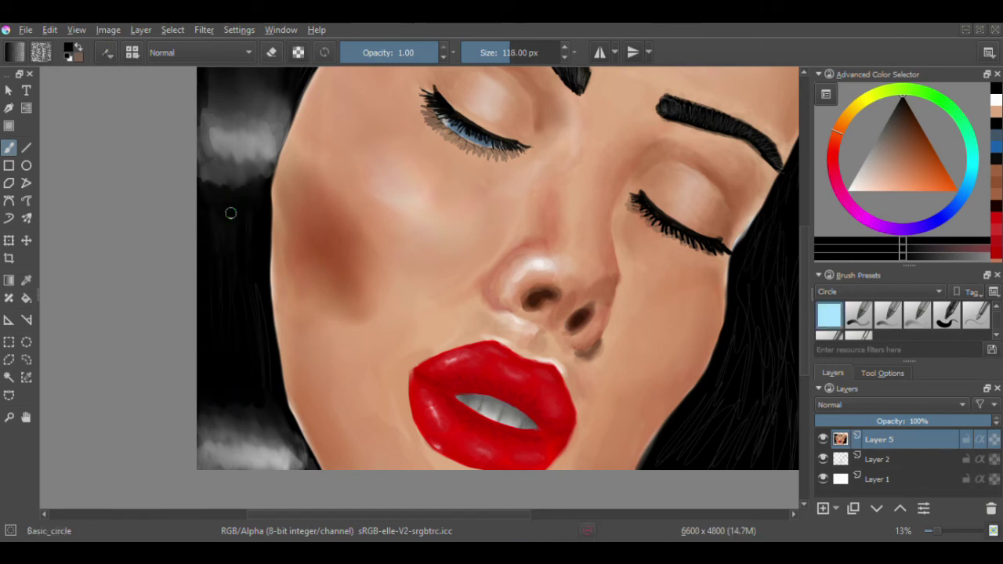
key("minus")
key("plus")
key("minus")
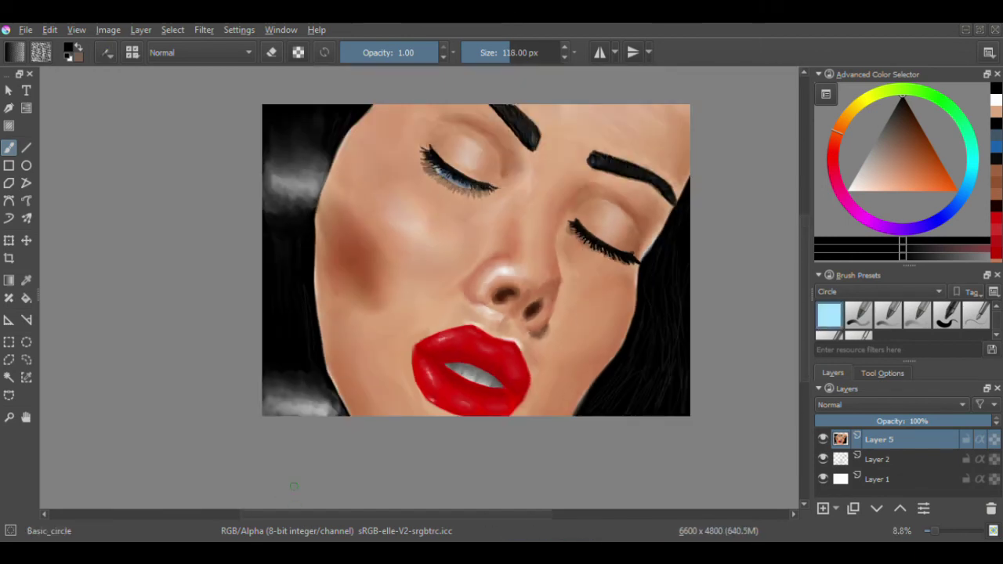
left_click_drag(891, 173, 849, 190)
mouse_move(670, 353)
left_mouse_down()
mouse_move(645, 331)
mouse_move(667, 362)
left_mouse_up()
key("bracketright")
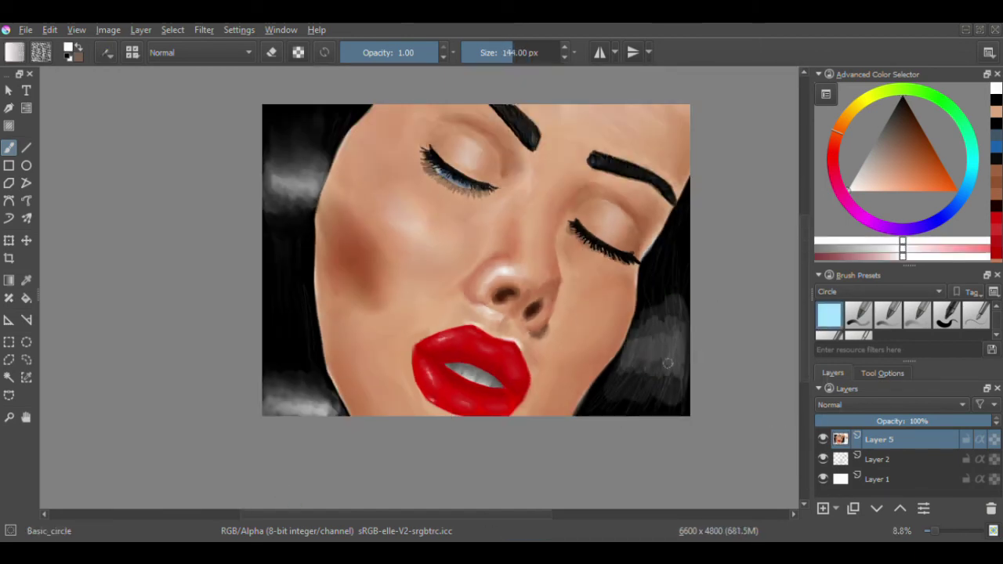
- Smudge the right-side white strokes into the black hair with an enlarged Smudge_soft brush
key("slash")
key("bracketright")
key("bracketright")
key("bracketright")
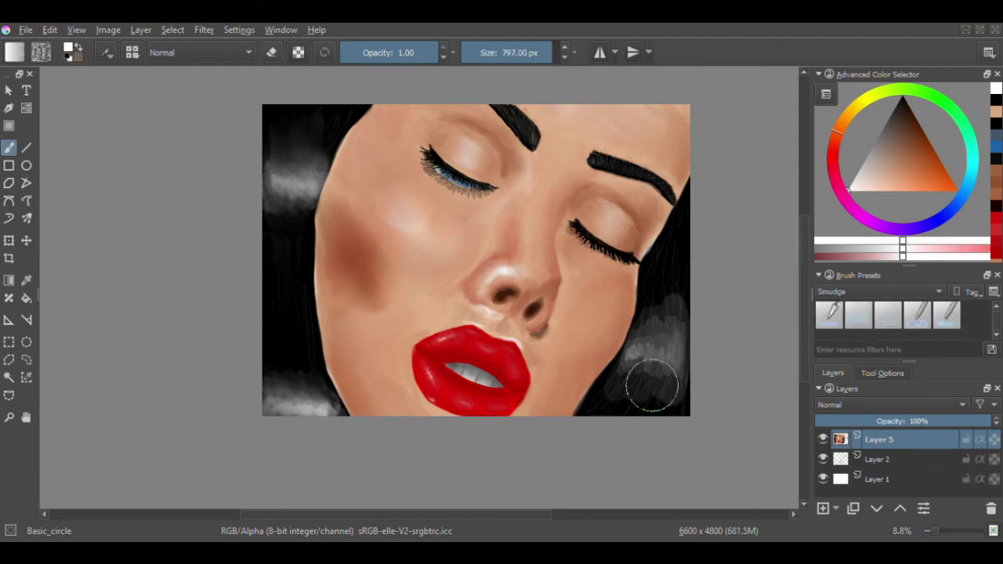
key("bracketright")
key("bracketright")
key("bracketright")
mouse_move(659, 377)
left_mouse_down()
mouse_move(651, 352)
mouse_move(669, 293)
left_mouse_up()
key("bracketleft")
key("bracketleft")
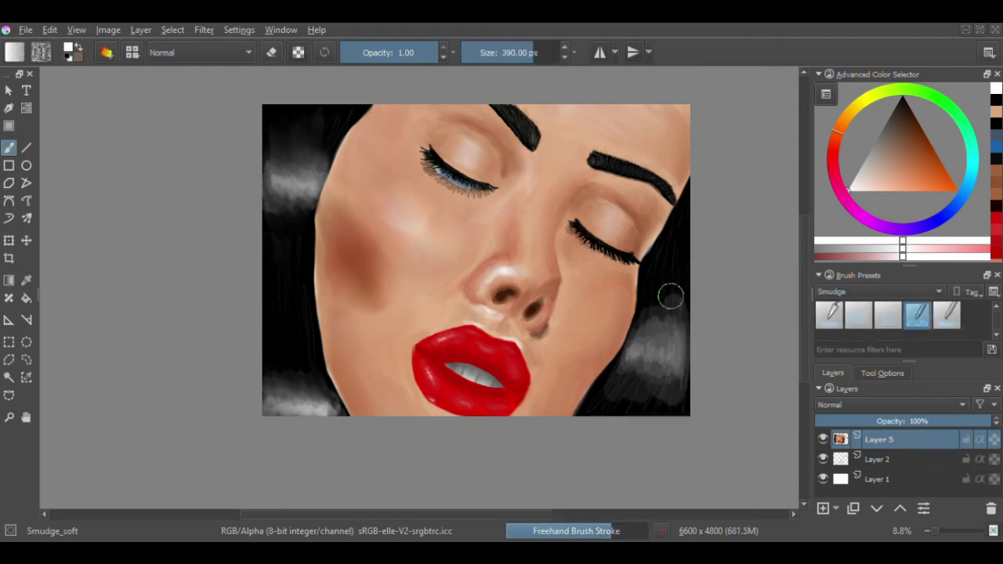
key("plus")
key("bracketright")
scroll(498, 267, "right", 5)
scroll(497, 267, "left", 3)
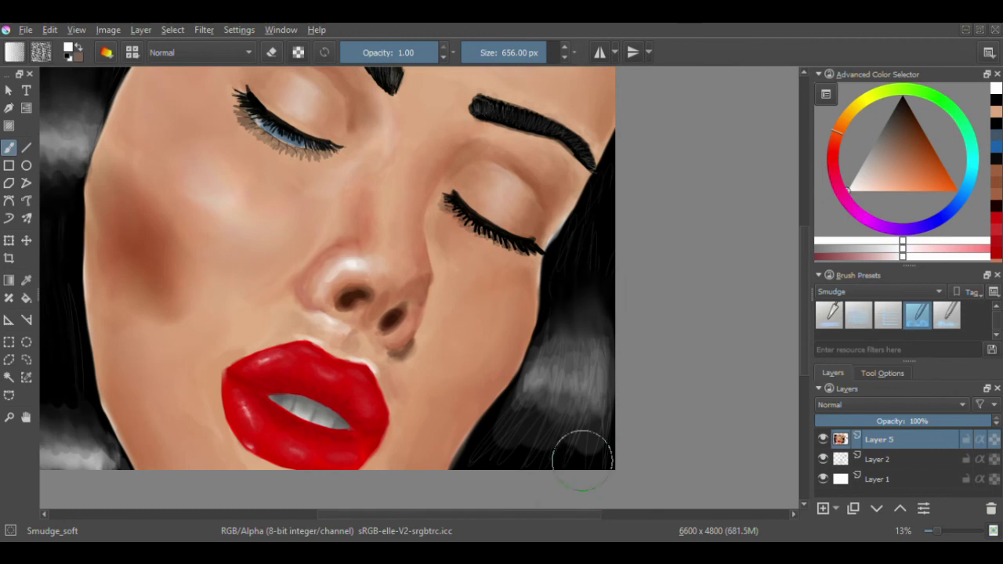